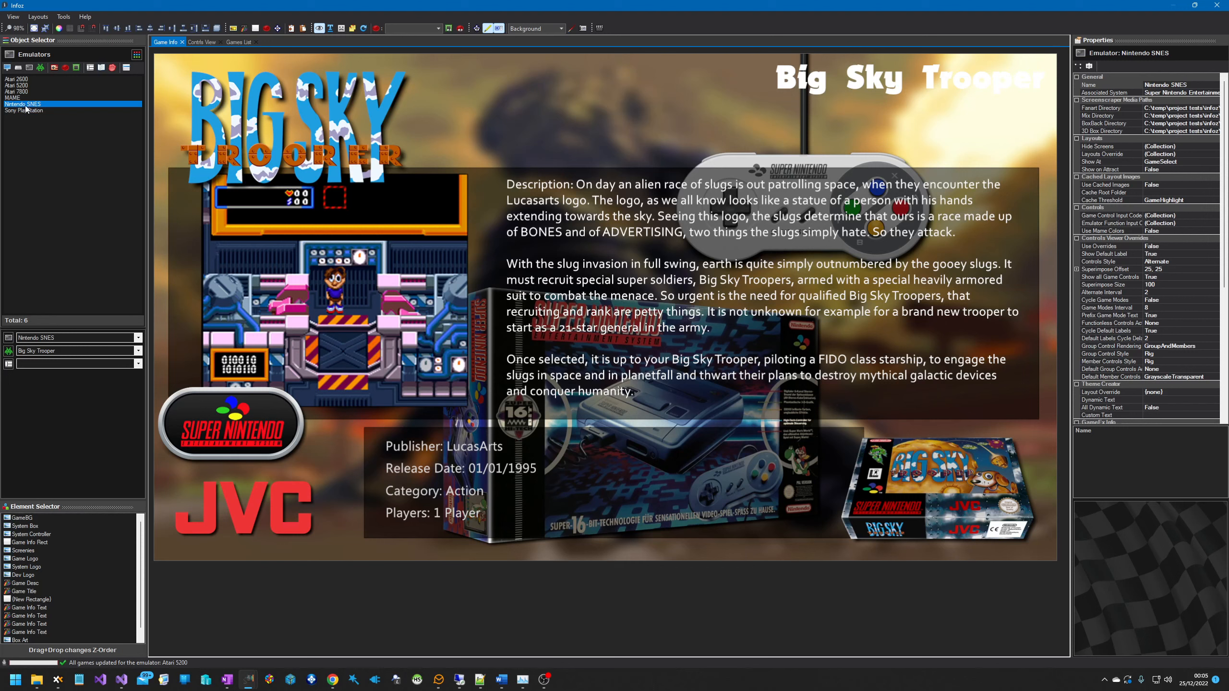
# - Auto-setup the media folders for the Atari 5200 emulator, using C:\temp\project tests\infoz\assets\Atari 5200 as the root folder
pyautogui.click(26, 85)
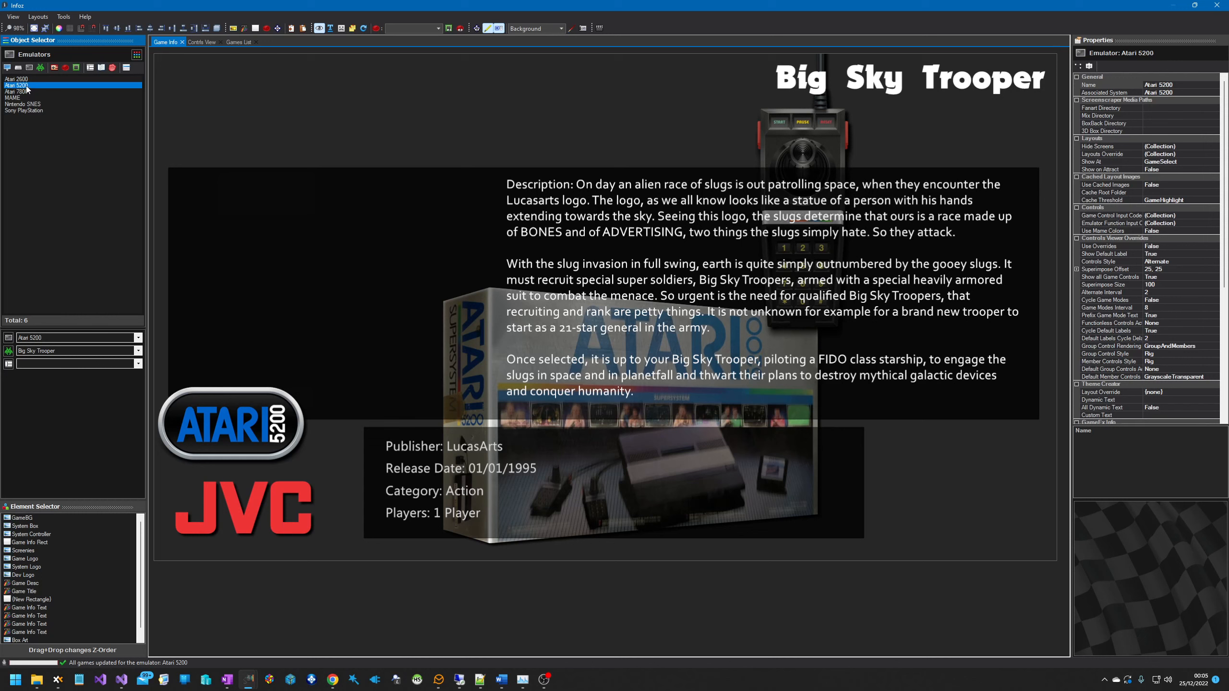
pyautogui.rightClick(37, 88)
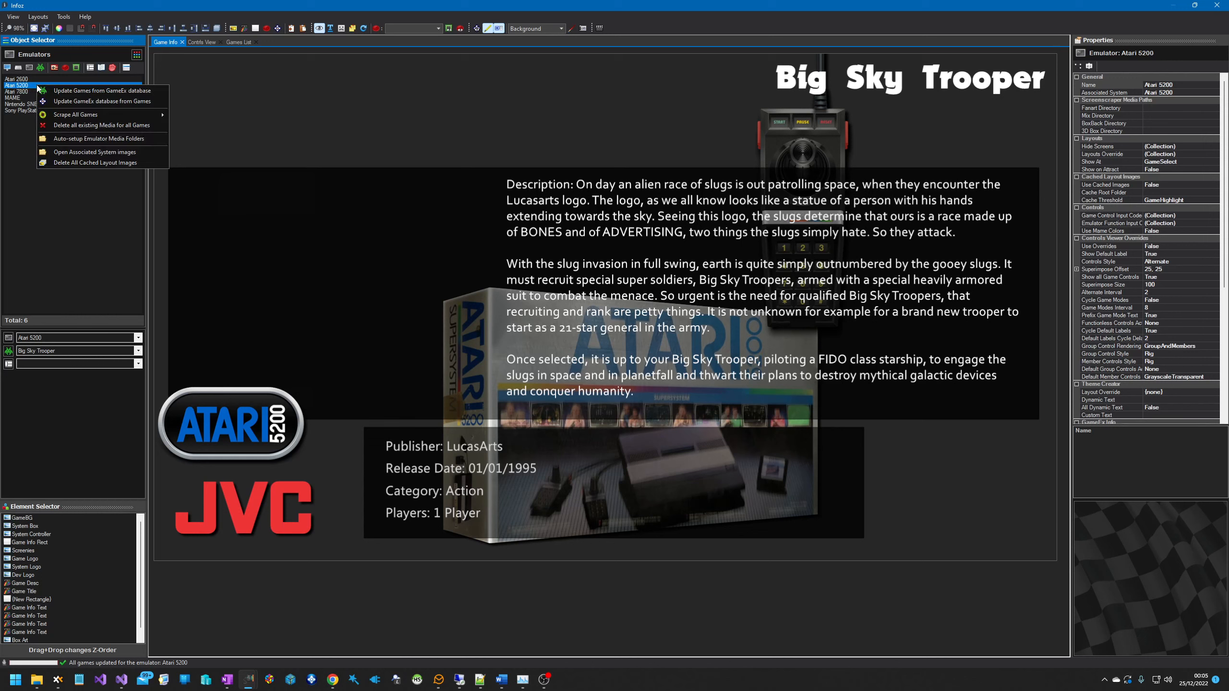
pyautogui.click(128, 138)
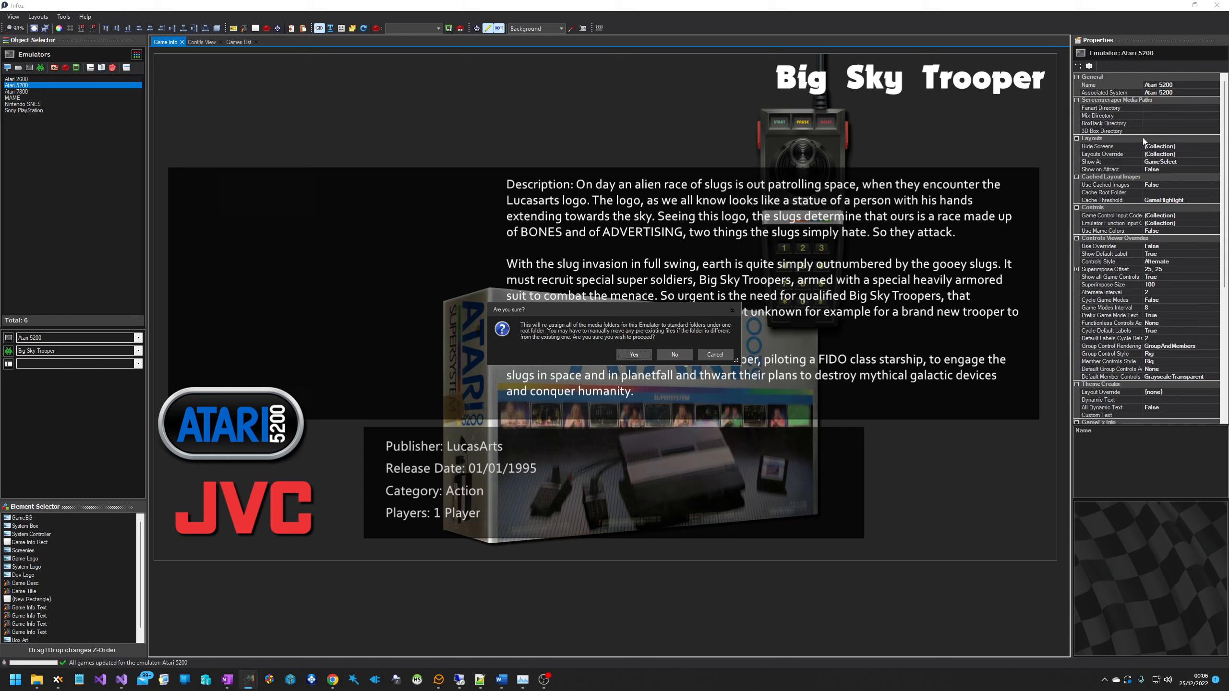
pyautogui.click(635, 355)
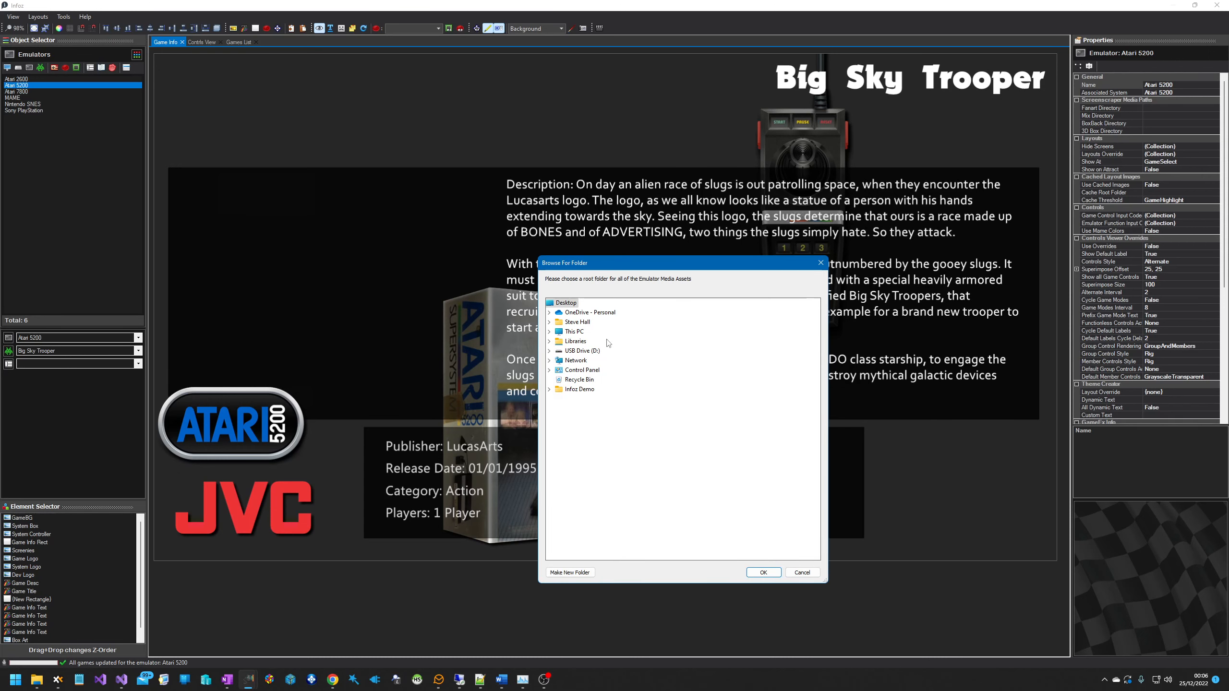
pyautogui.click(574, 331)
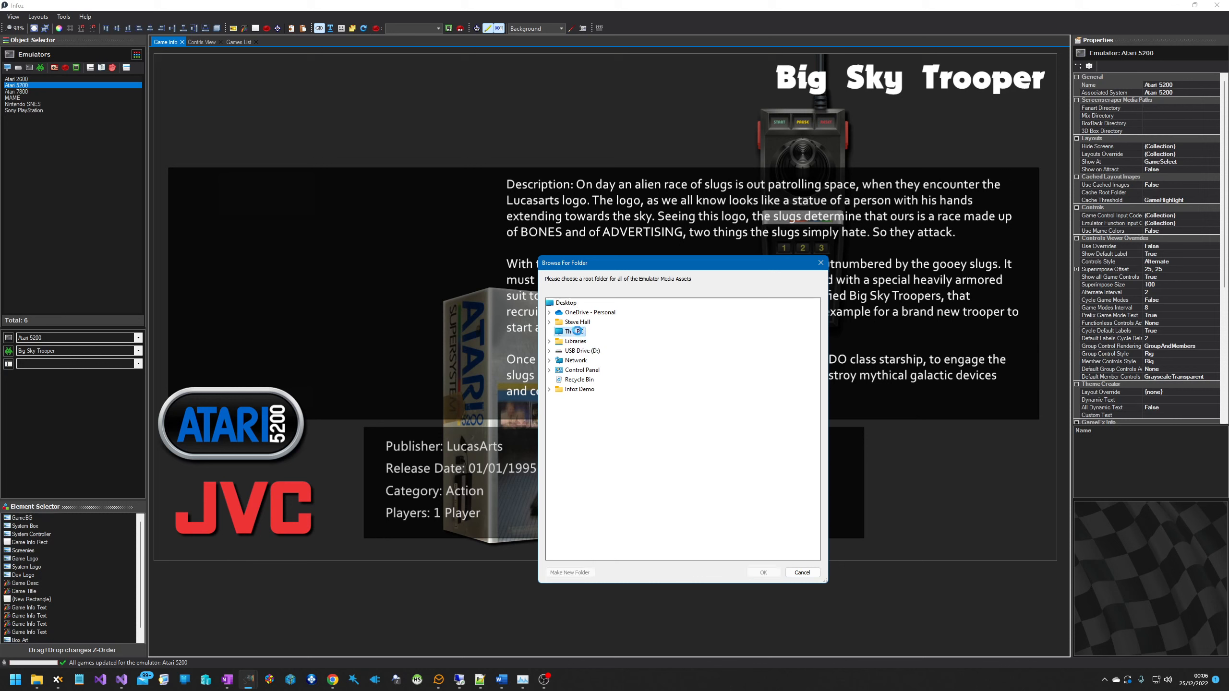
pyautogui.click(623, 428)
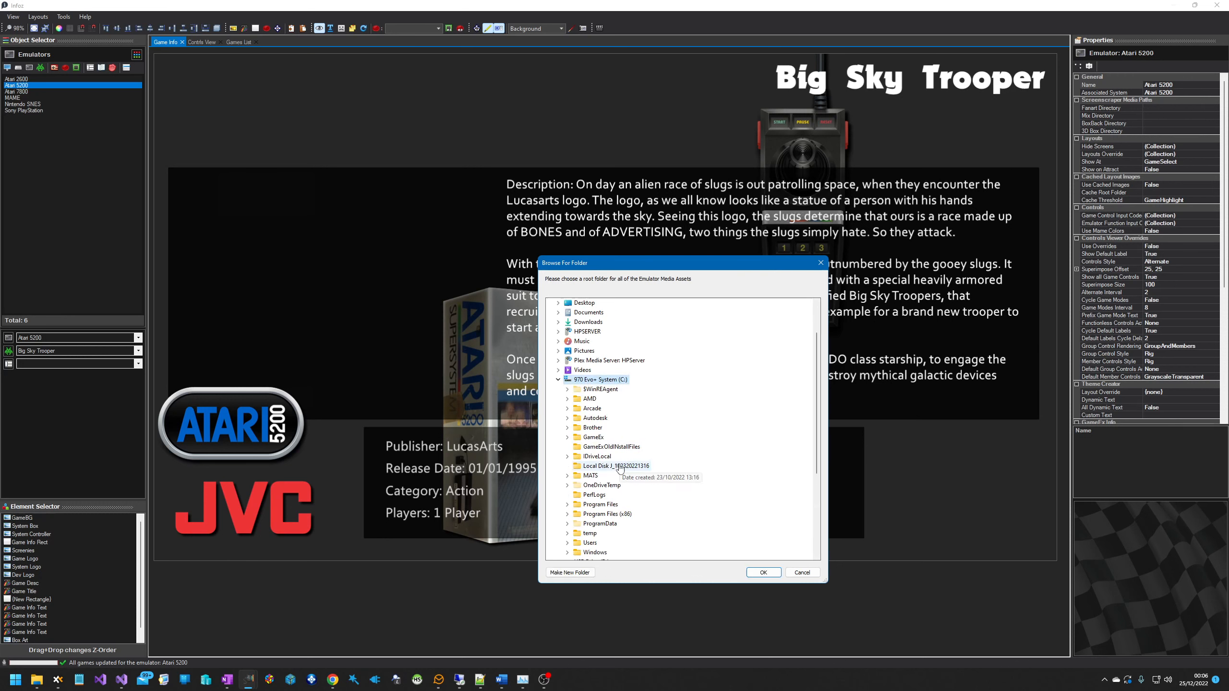
pyautogui.click(590, 446)
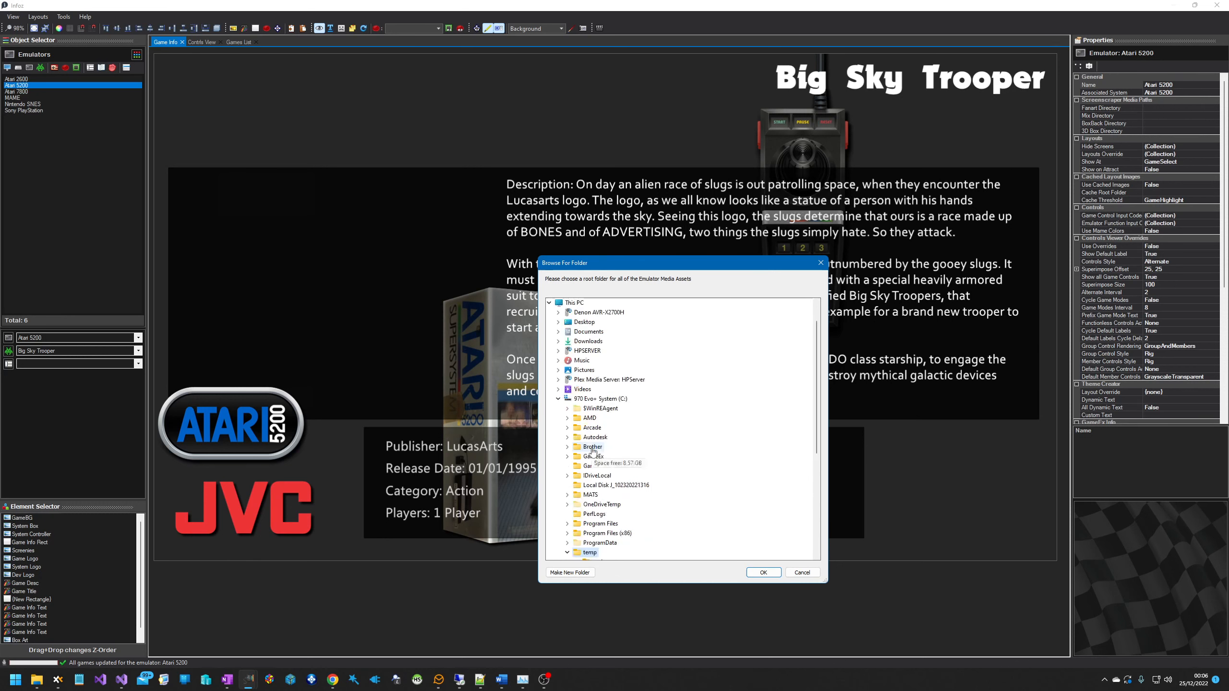
pyautogui.click(608, 466)
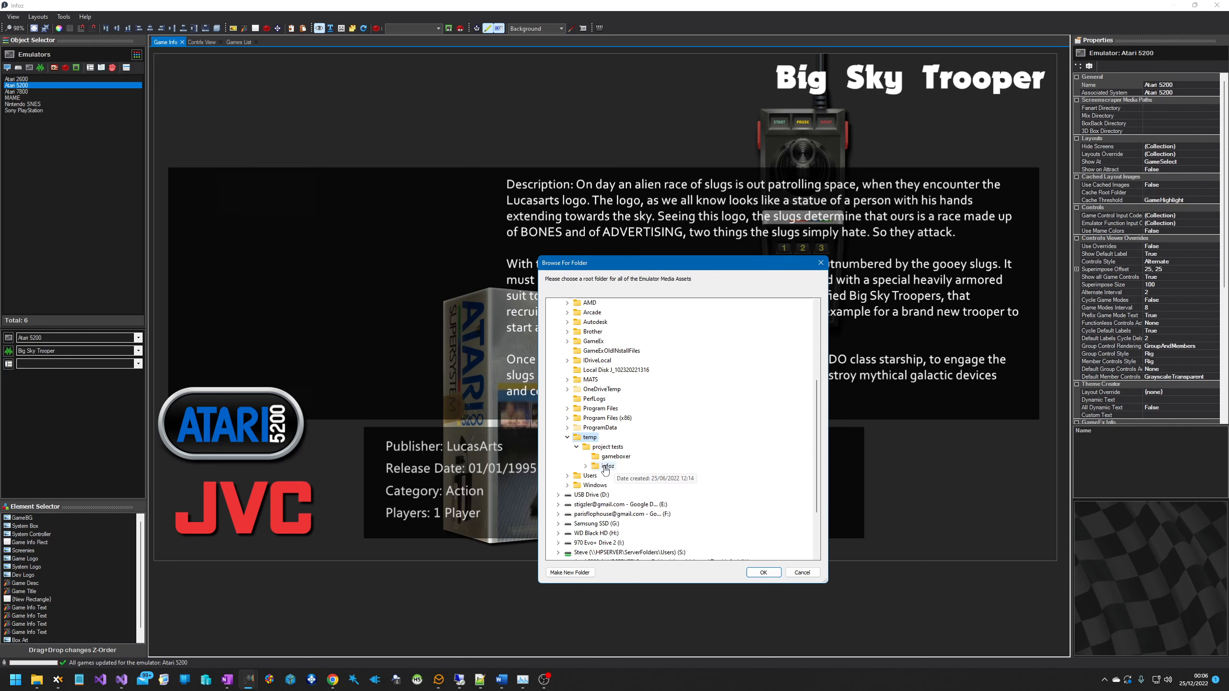
pyautogui.click(618, 475)
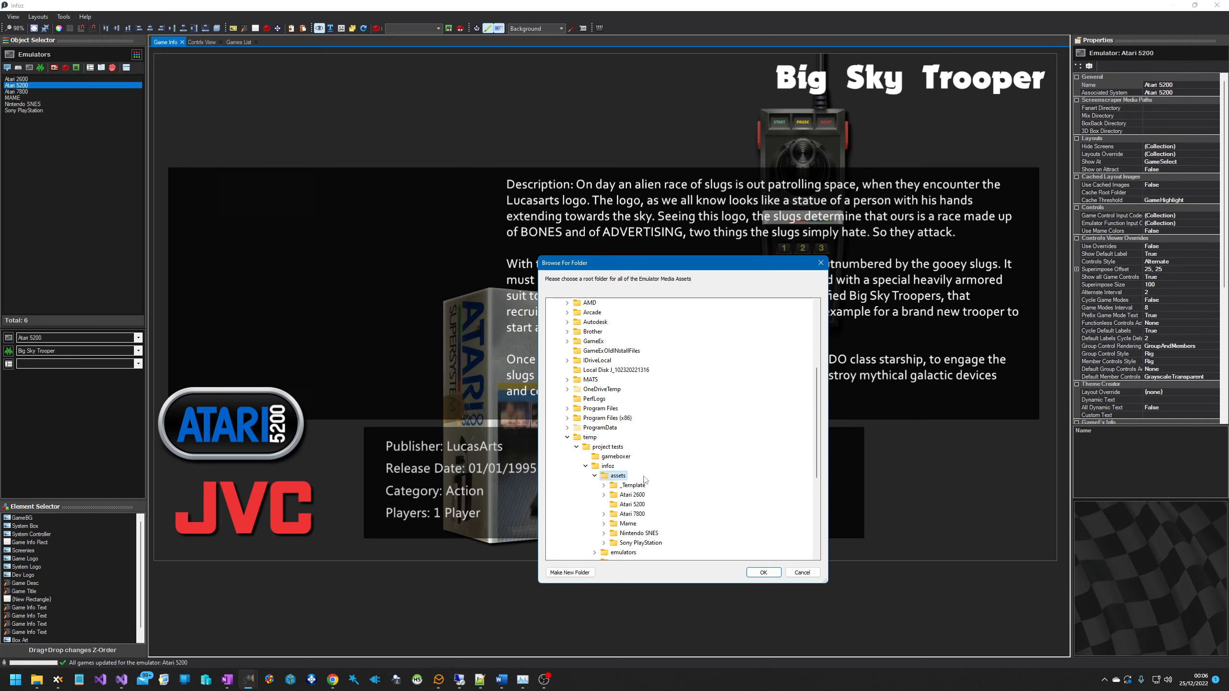
pyautogui.click(631, 504)
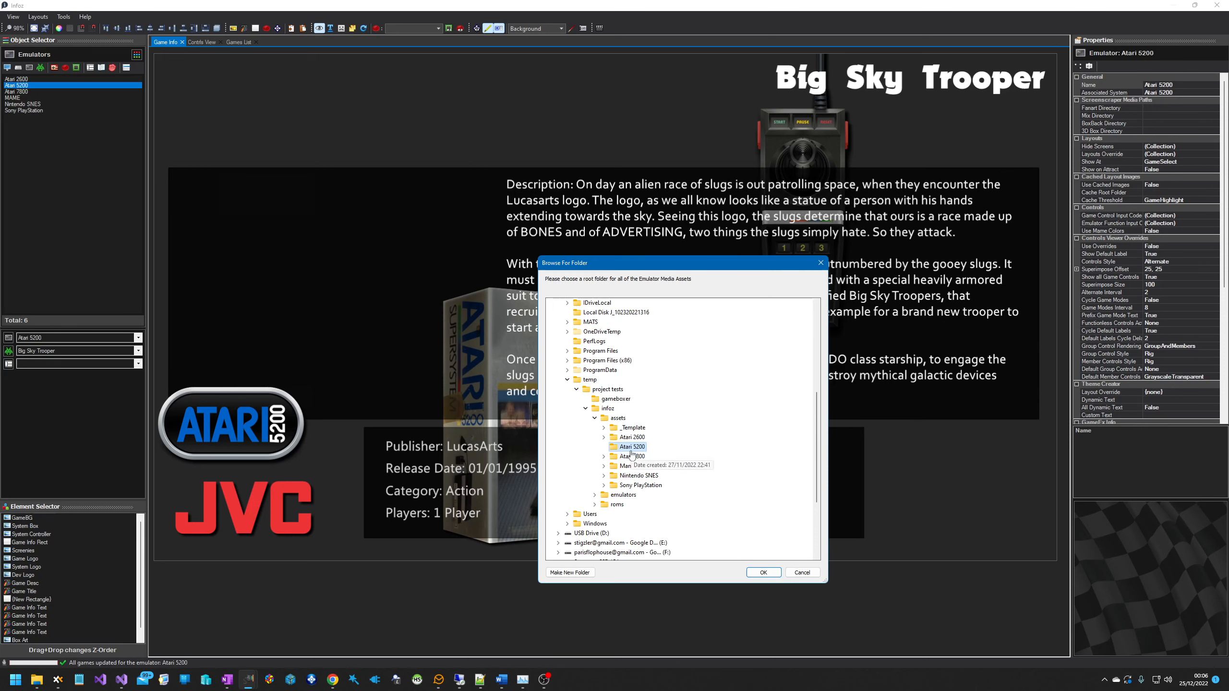
pyautogui.click(763, 573)
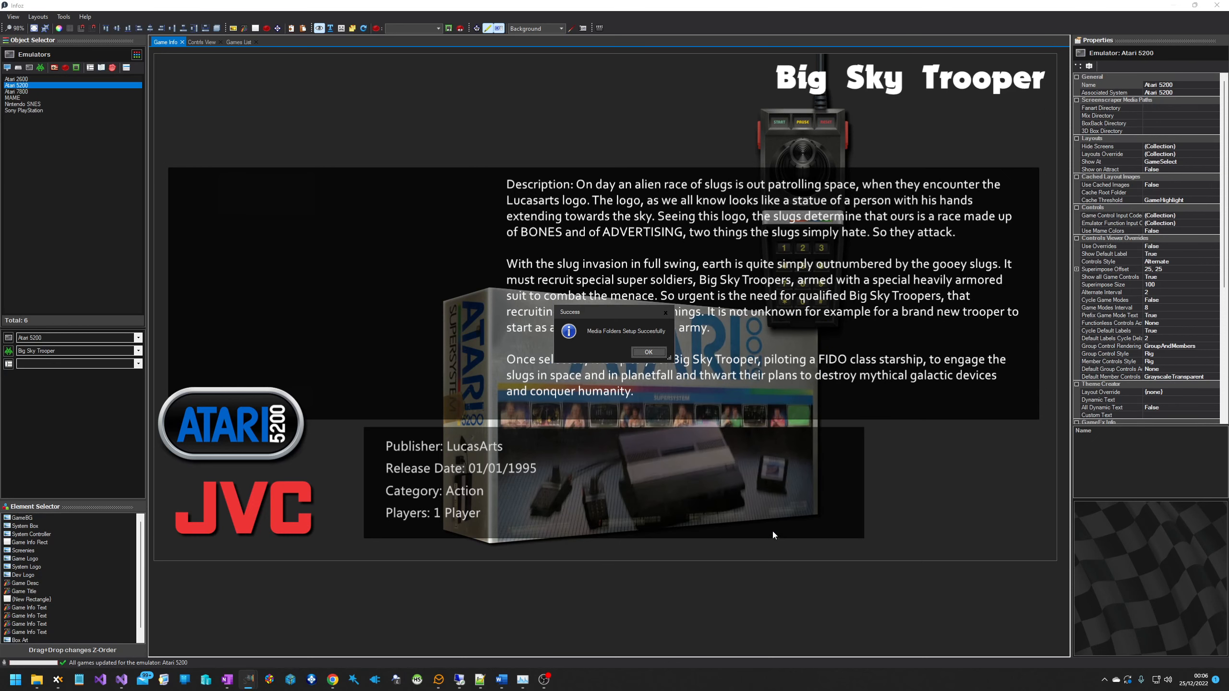
pyautogui.click(648, 352)
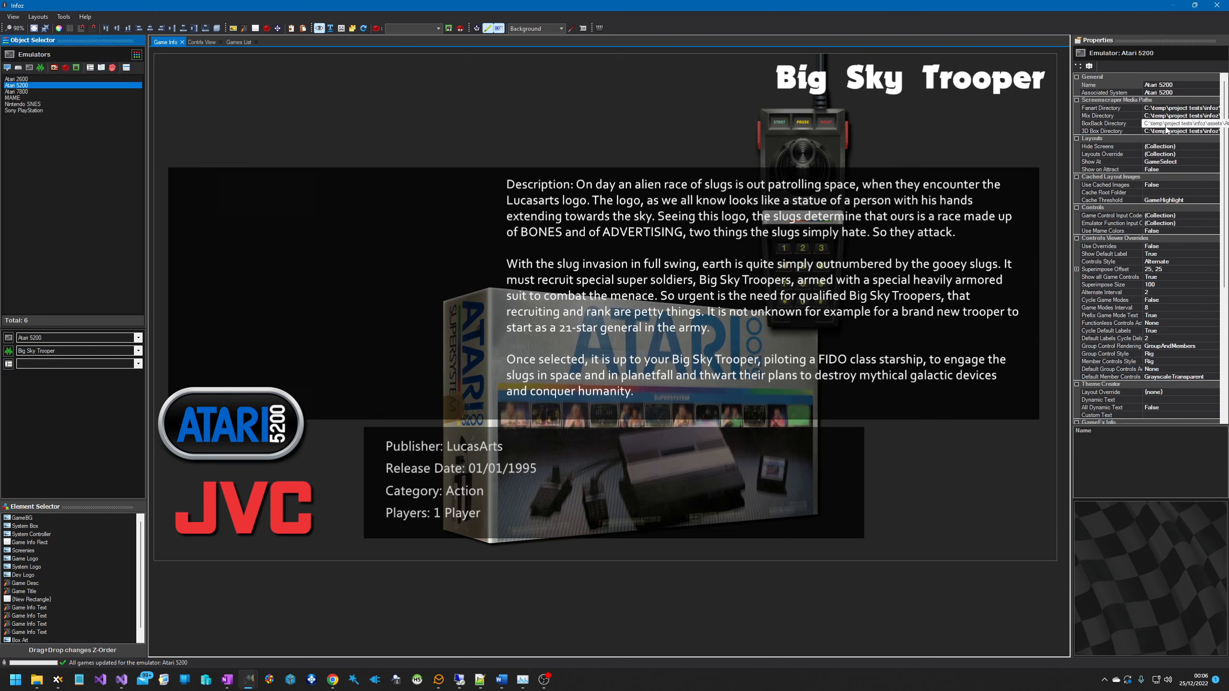
# - Check the Atari 5200 media paths in its properties and in the GameEx Setup Wizard's Emulator Setup section, closing the wizard when done
pyautogui.scroll(-1, 1184, 267)
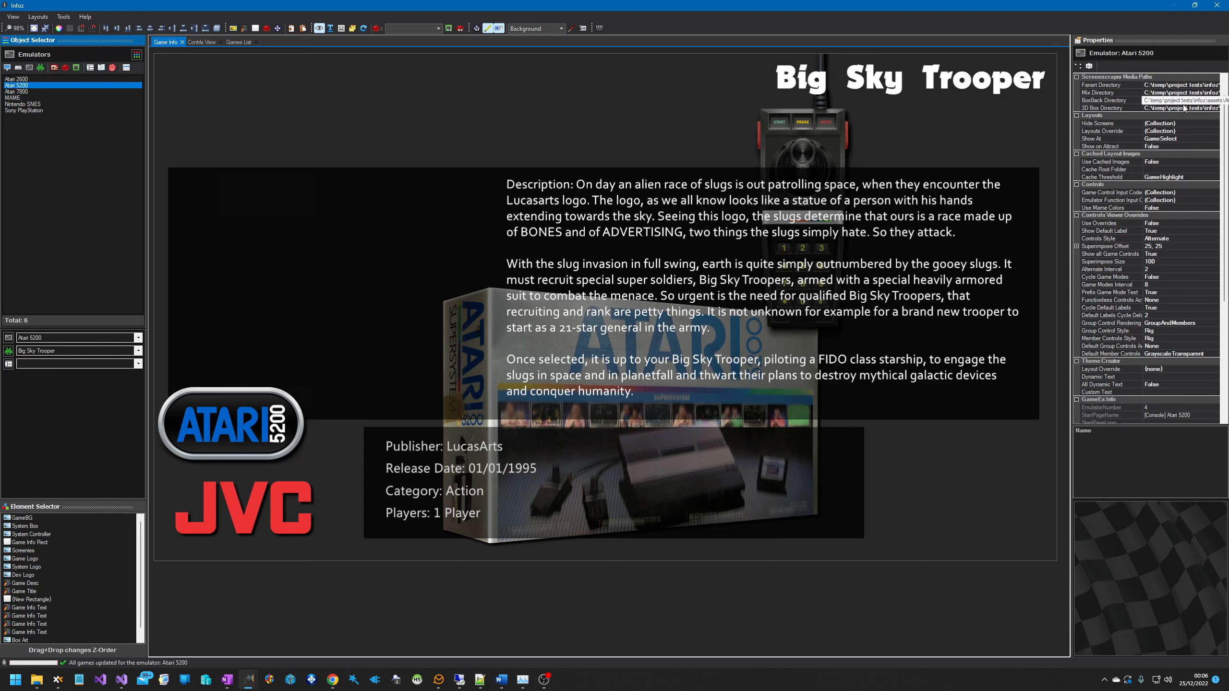
pyautogui.scroll(-6, 1169, 361)
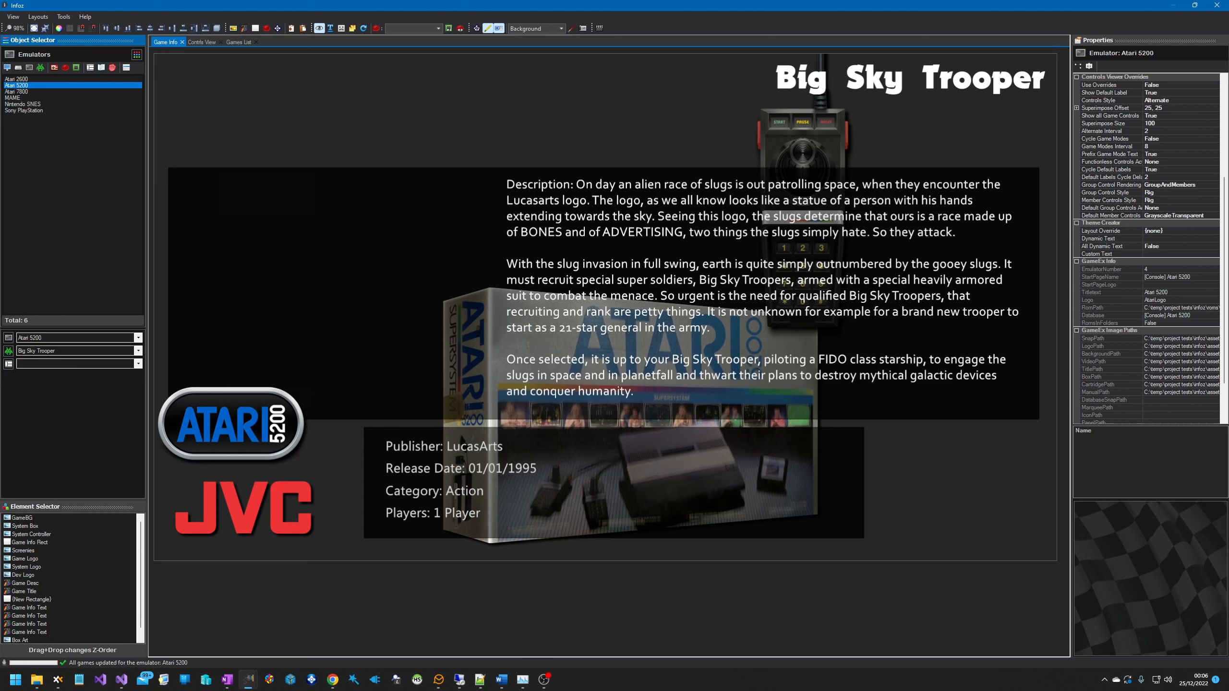
pyautogui.click(731, 377)
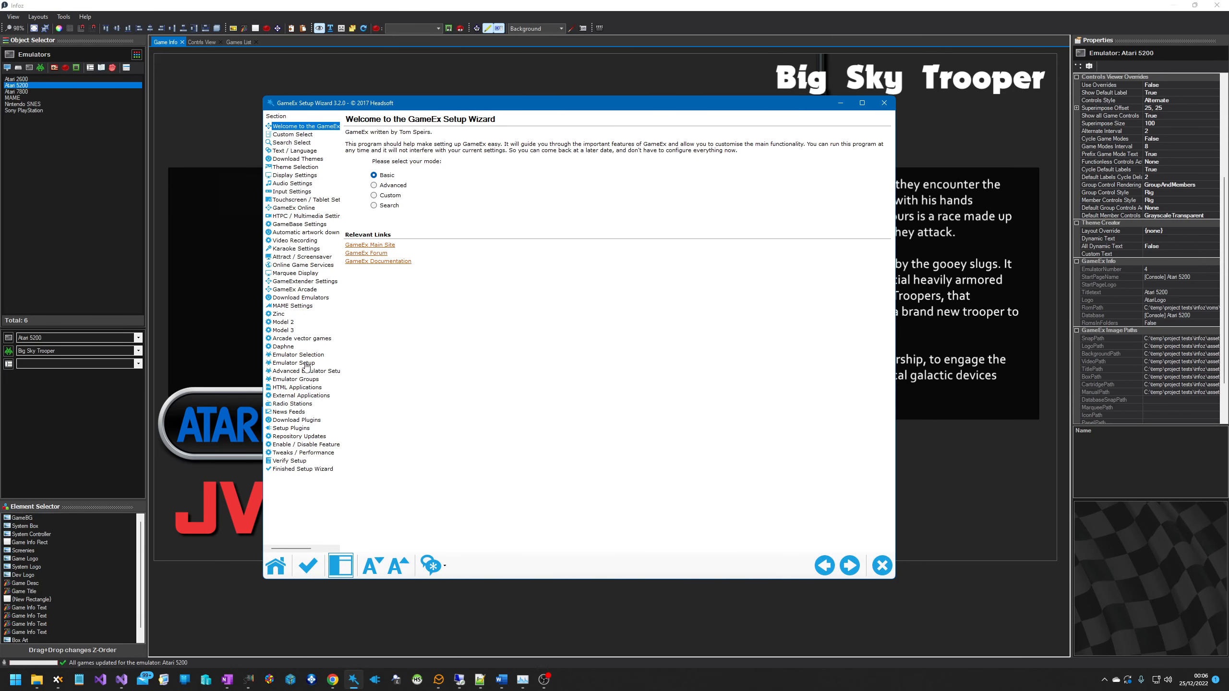
pyautogui.click(297, 364)
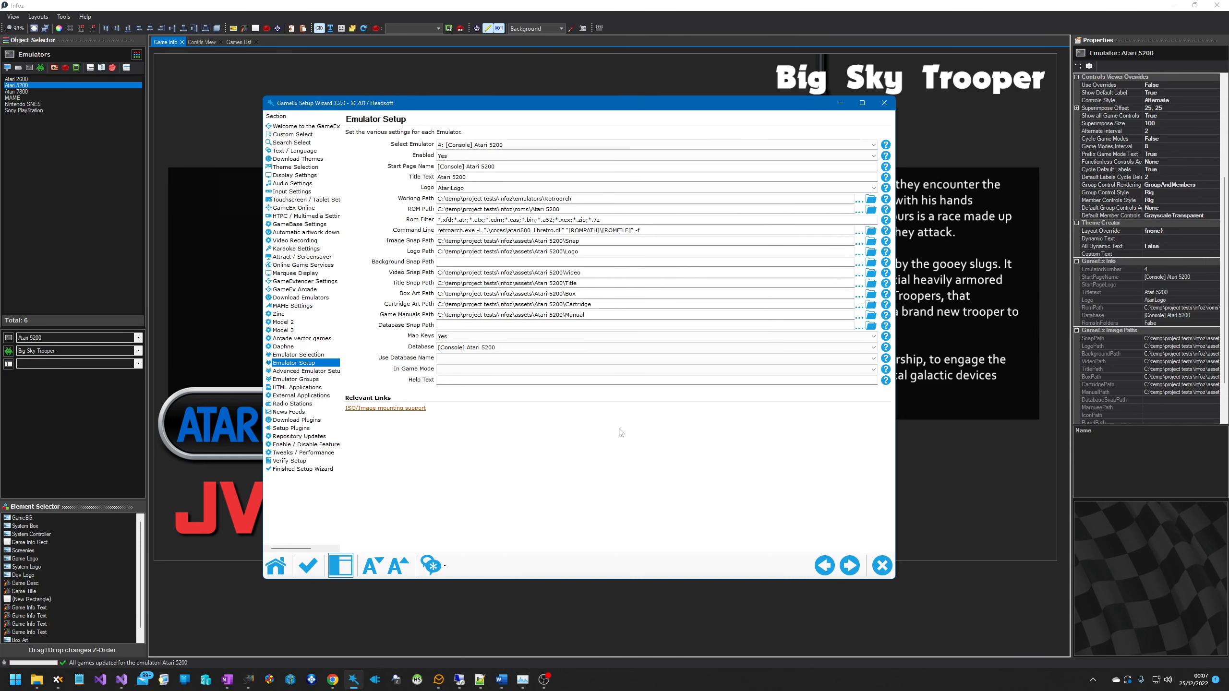
pyautogui.click(881, 565)
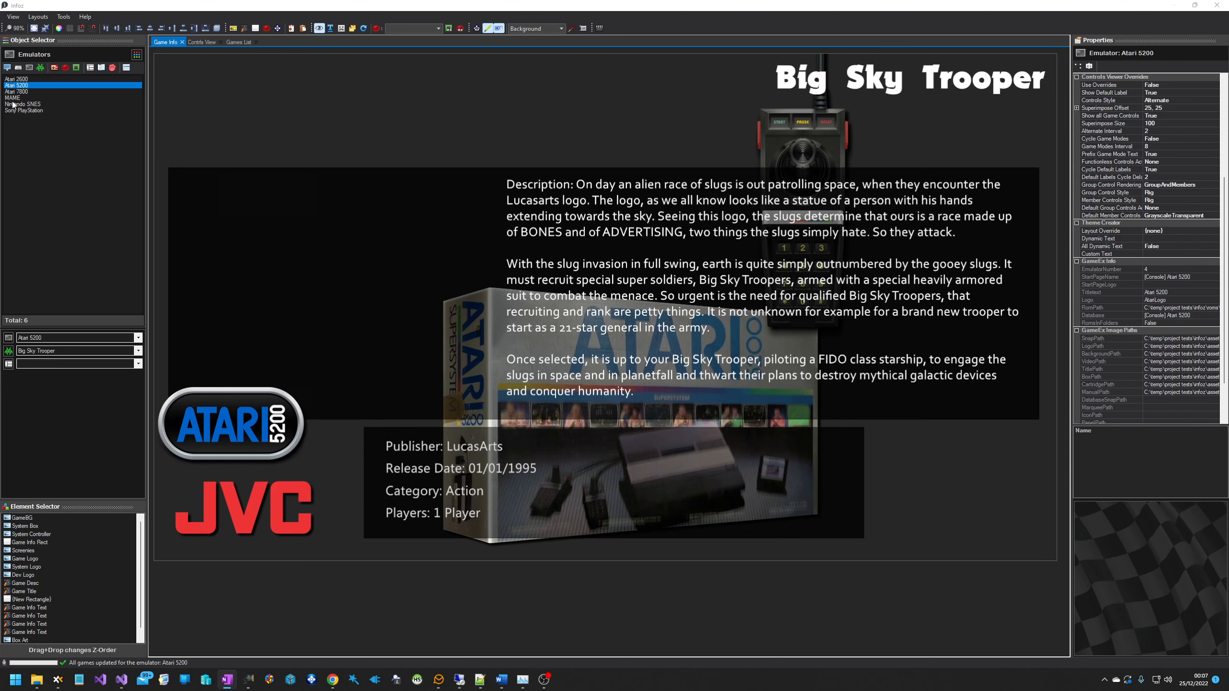
# - Show the games list for the Atari 5200 emulator with Snap as the displayed media type
pyautogui.click(30, 86)
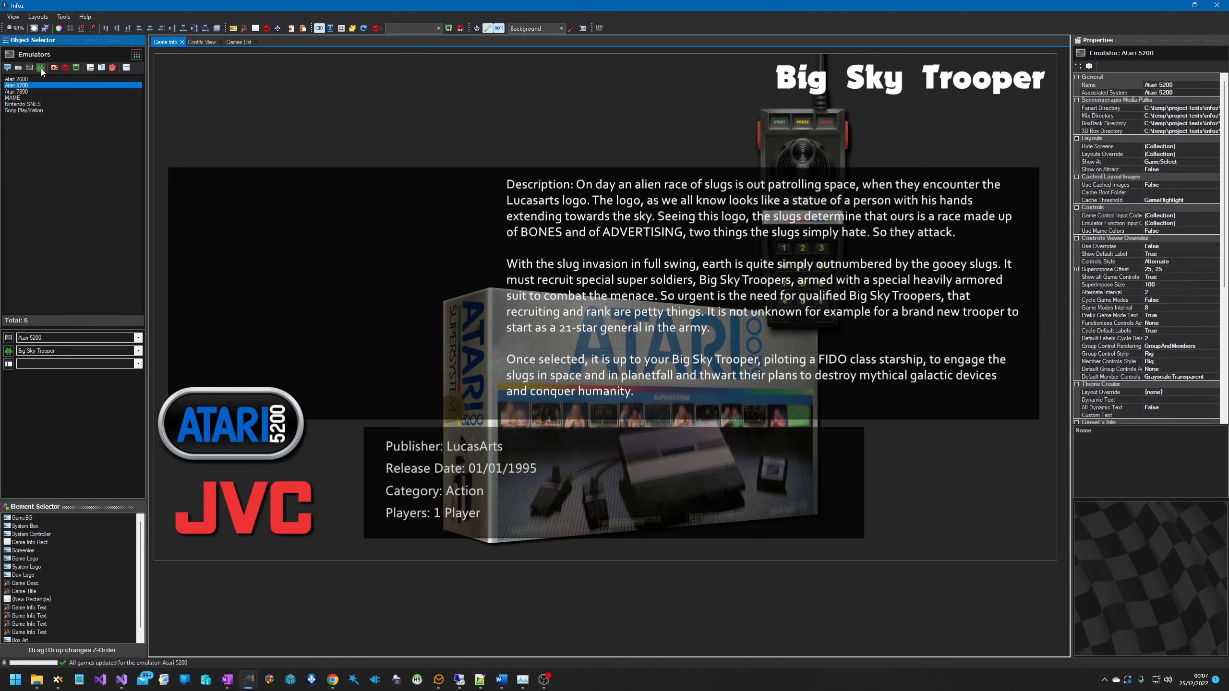
pyautogui.click(184, 83)
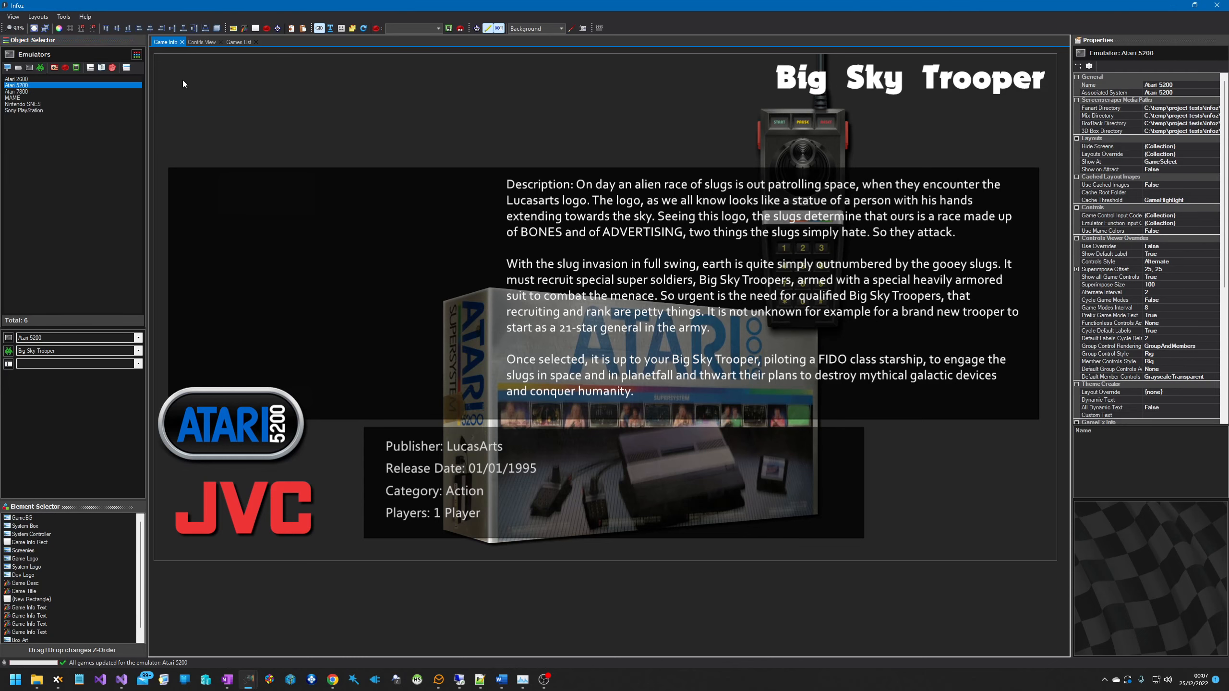
pyautogui.click(232, 43)
pyautogui.click(32, 85)
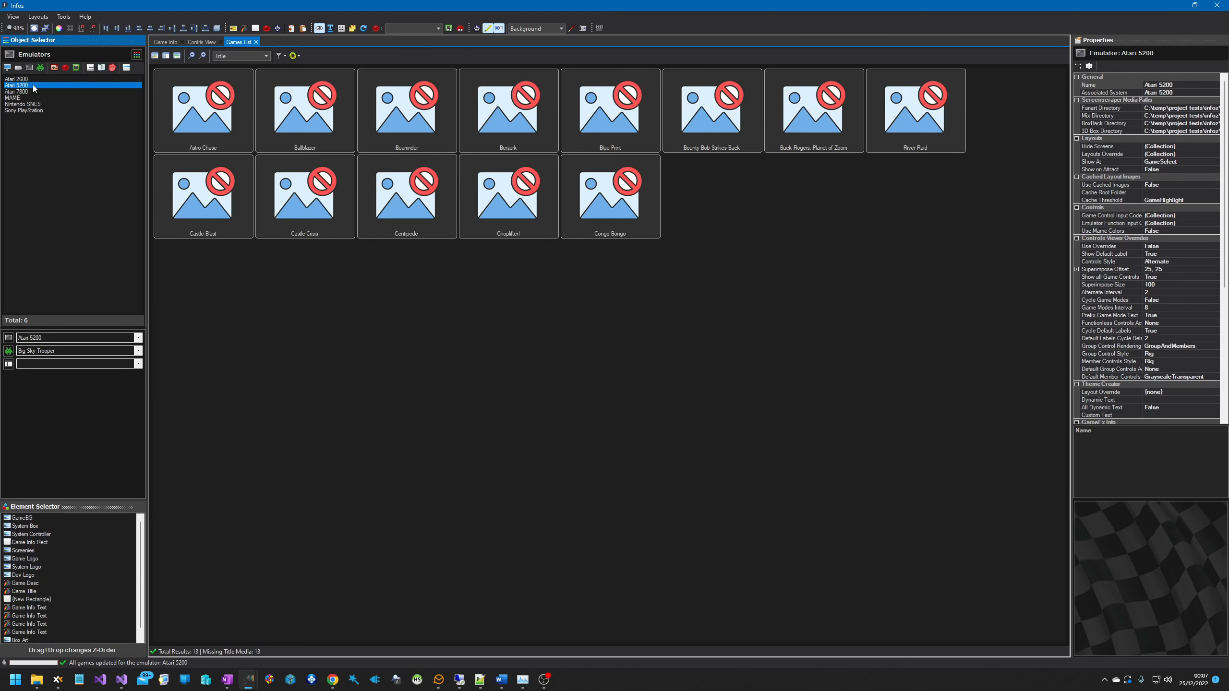
pyautogui.click(243, 56)
pyautogui.click(240, 76)
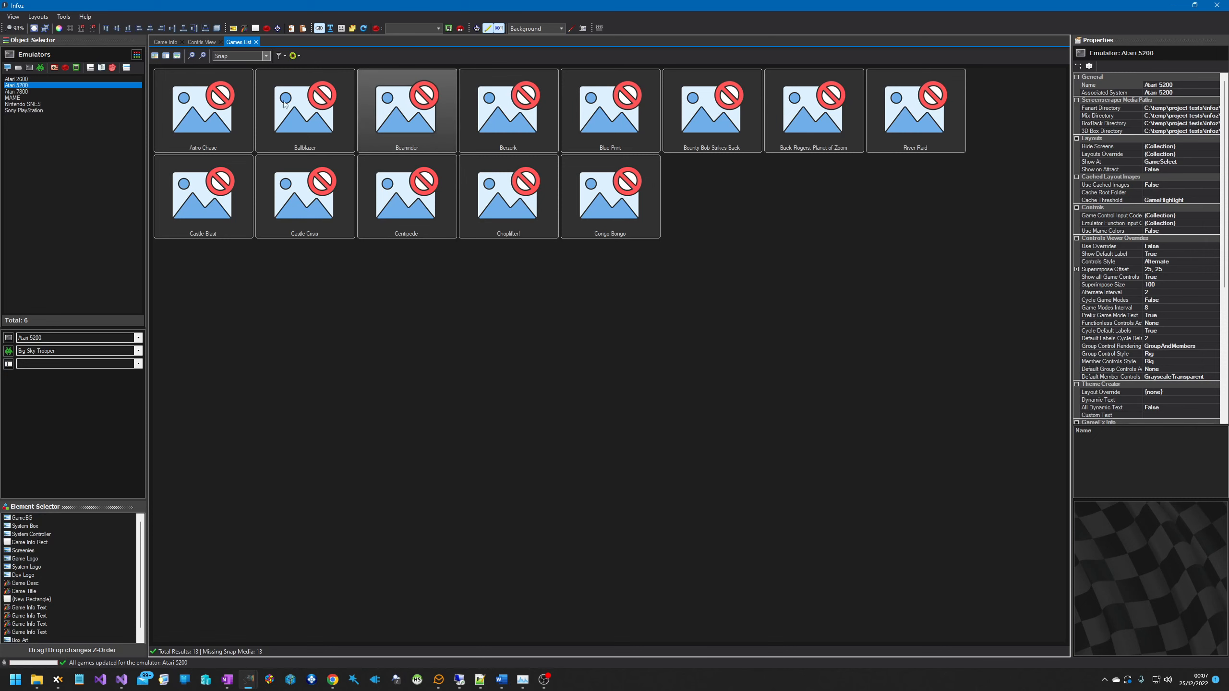
# - Review the ScreenScraper login settings, enable downloading of manuals and videos in the ScreenScraper media preferences, and save
pyautogui.click(64, 17)
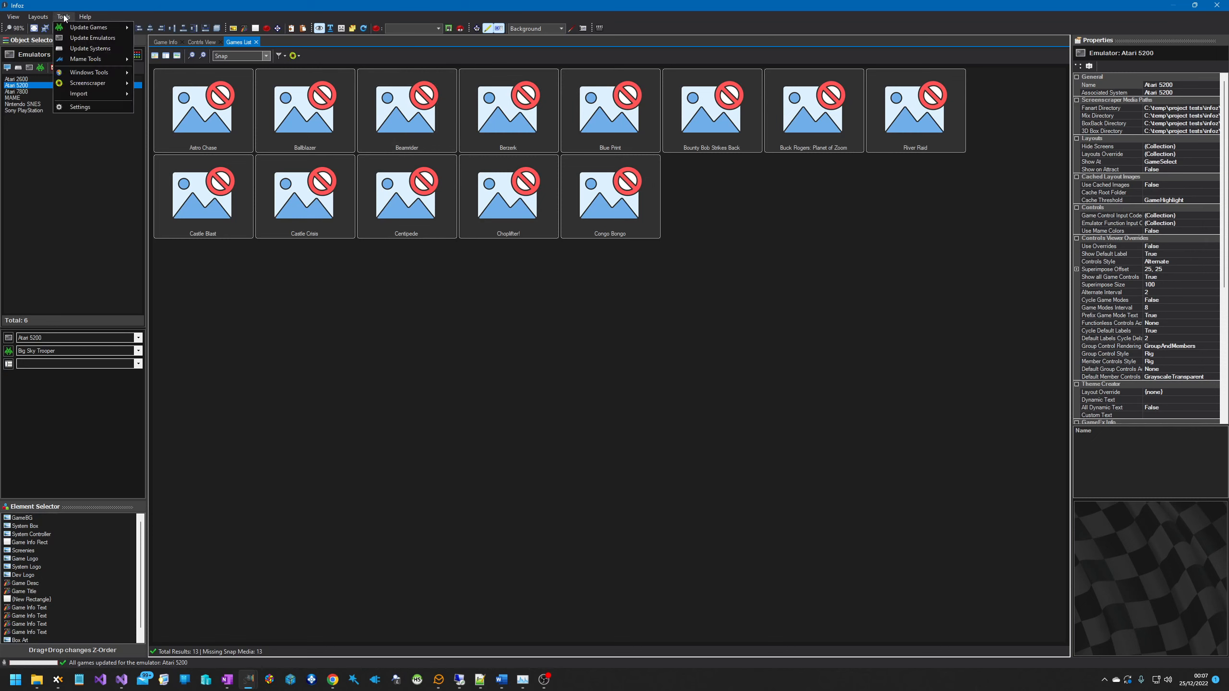
pyautogui.click(84, 107)
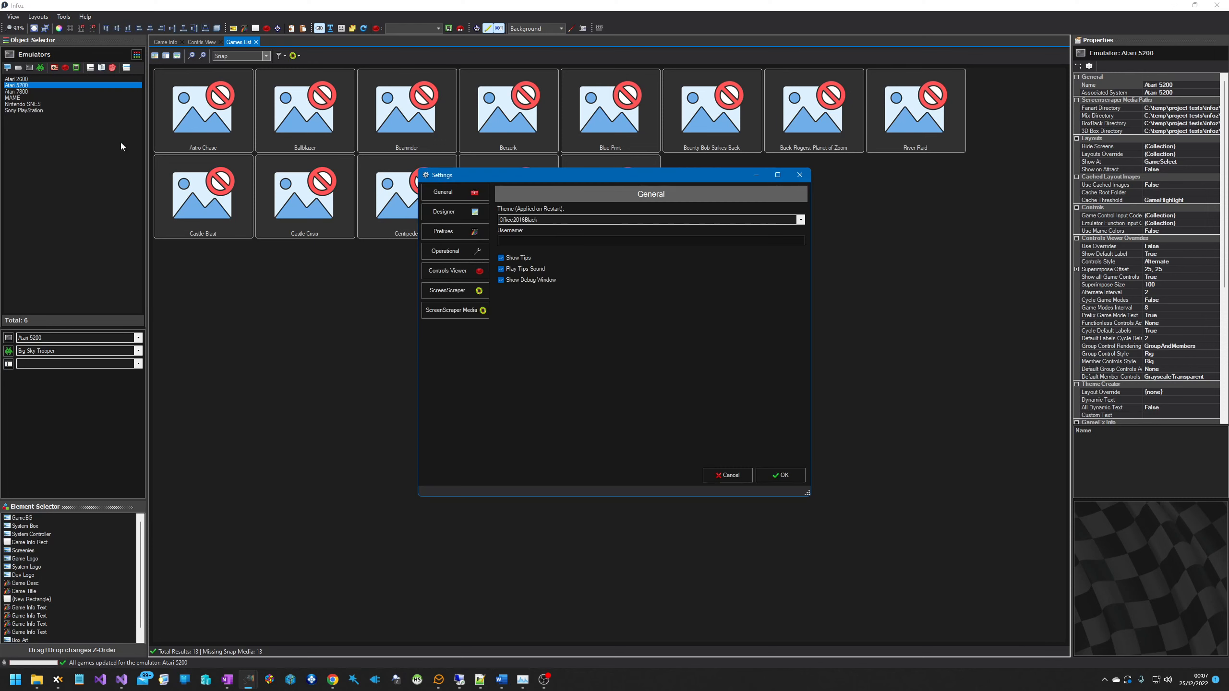
pyautogui.click(467, 293)
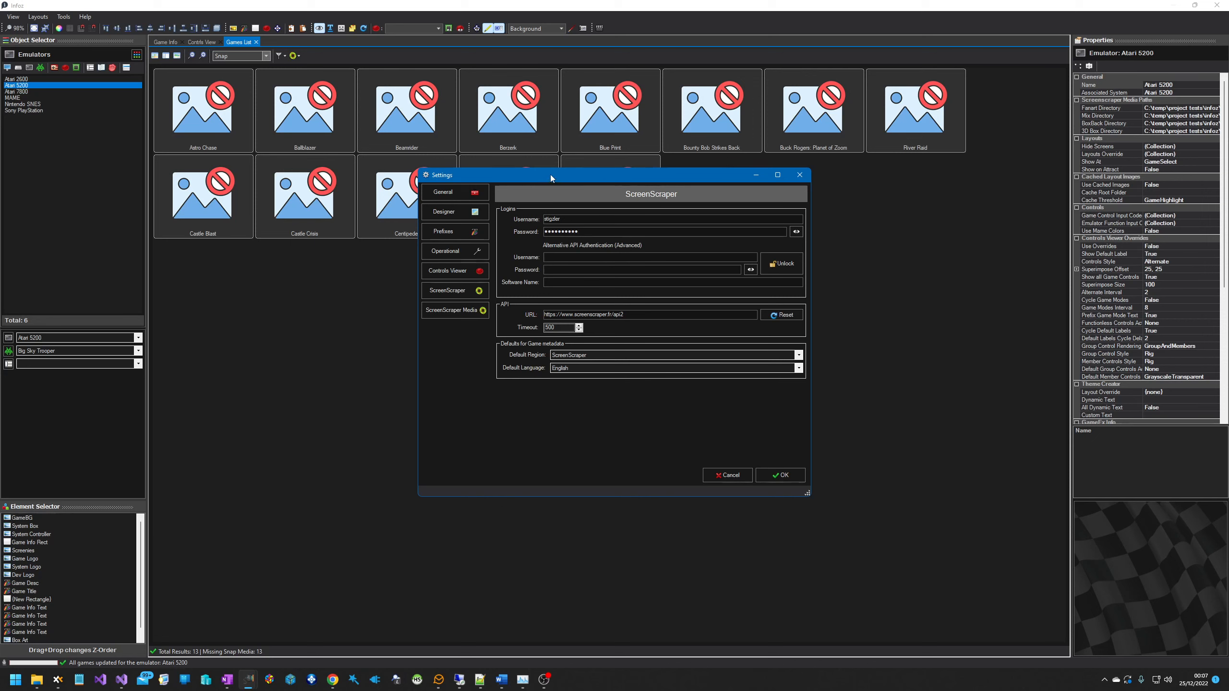
pyautogui.moveTo(576, 173); pyautogui.dragTo(578, 182)
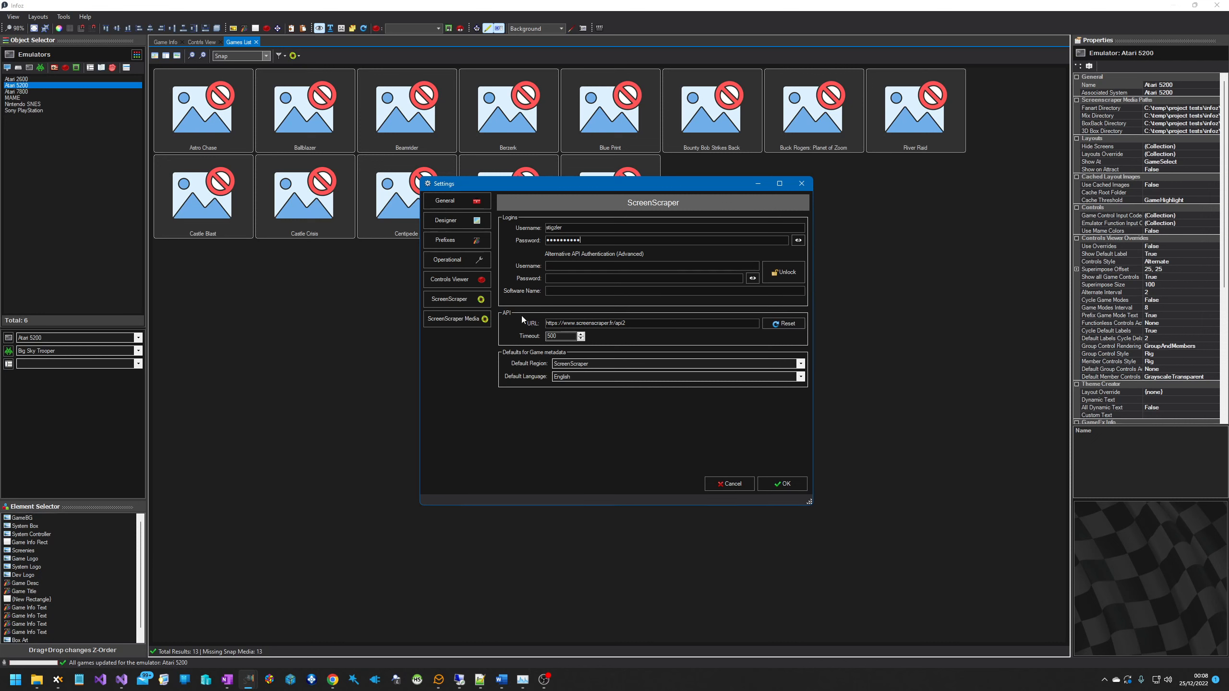
pyautogui.click(454, 318)
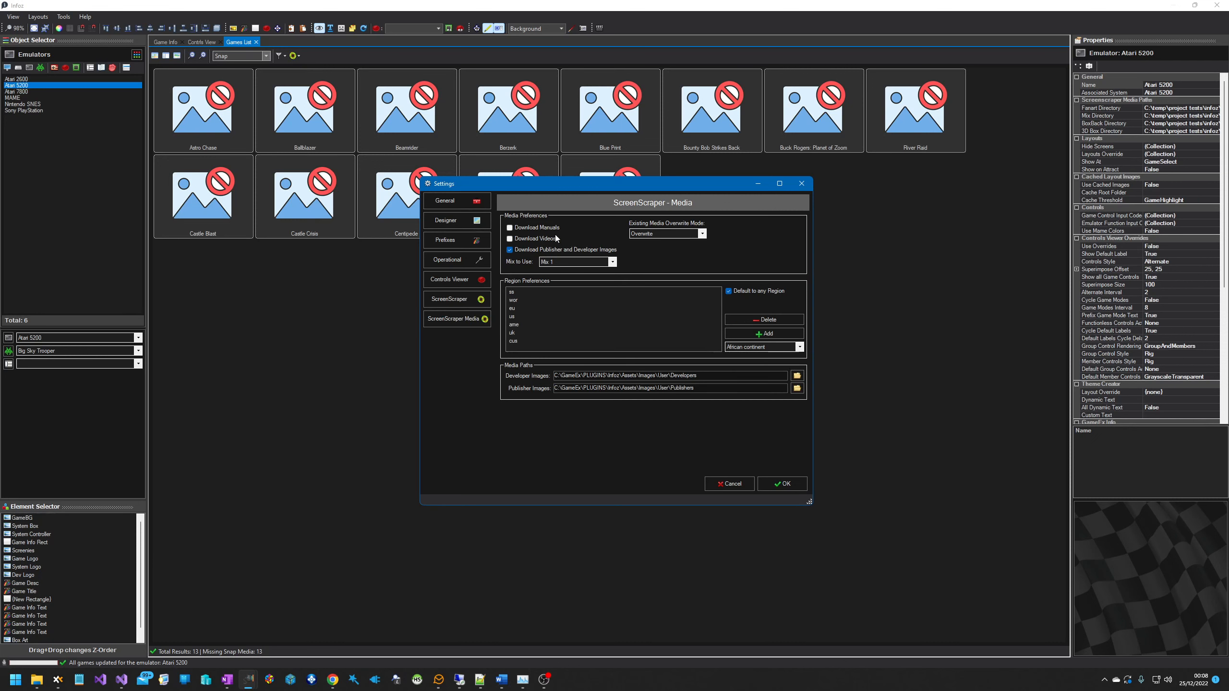
pyautogui.click(511, 227)
pyautogui.click(512, 238)
pyautogui.click(792, 486)
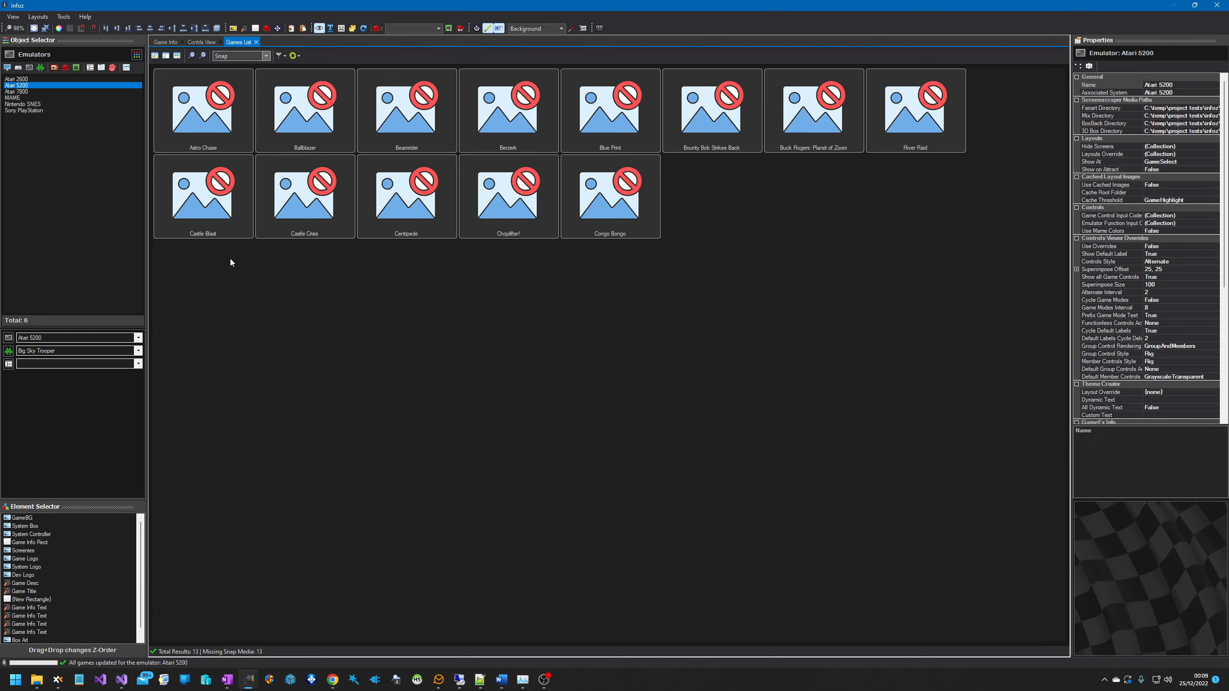
# - Scrape Astro Chase for metadata and media, and reload the Atari 5200 games list
pyautogui.click(214, 125)
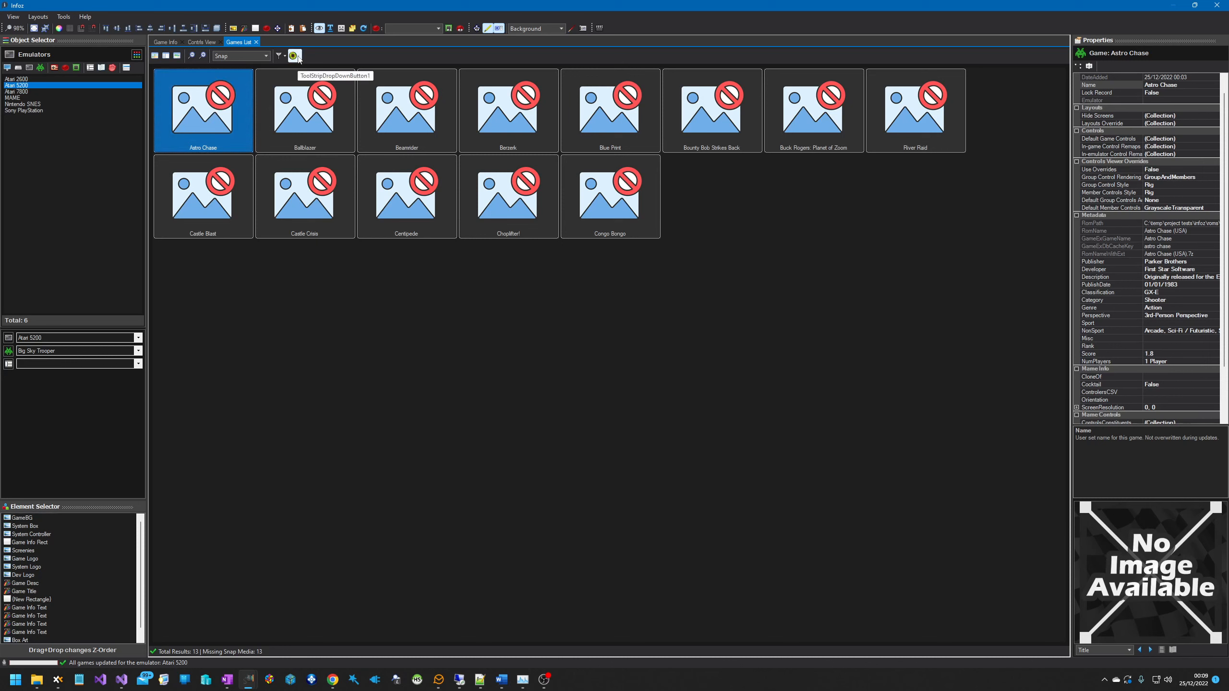
pyautogui.click(293, 55)
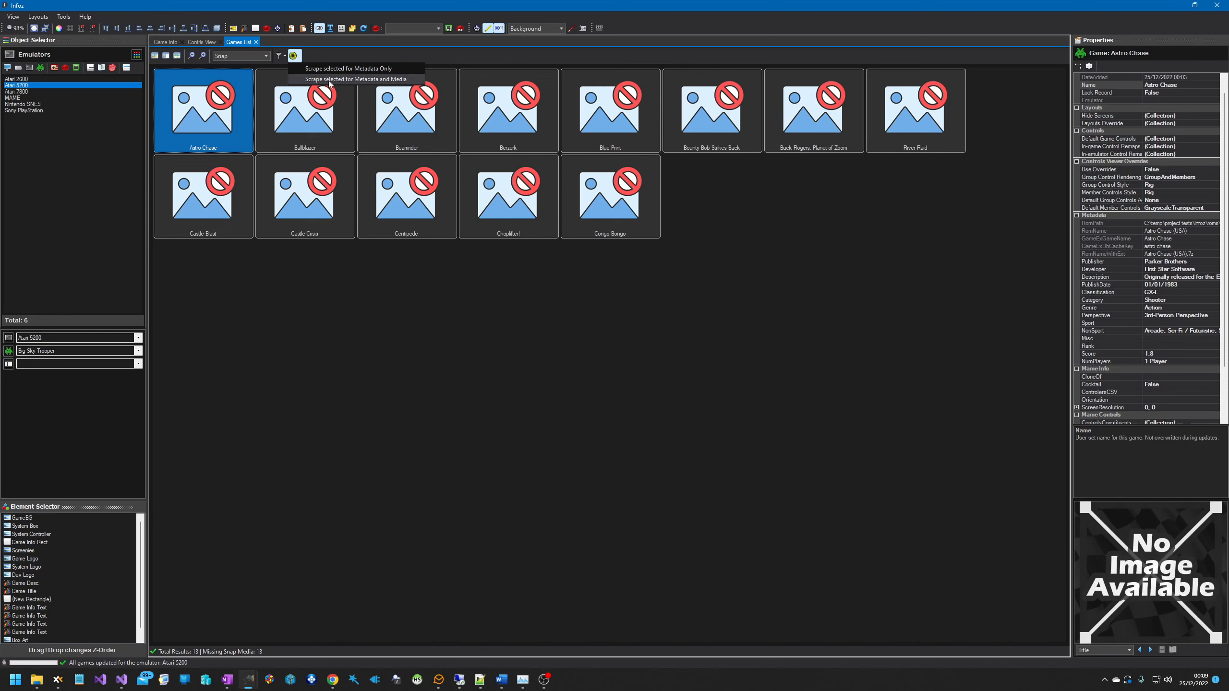
pyautogui.click(383, 79)
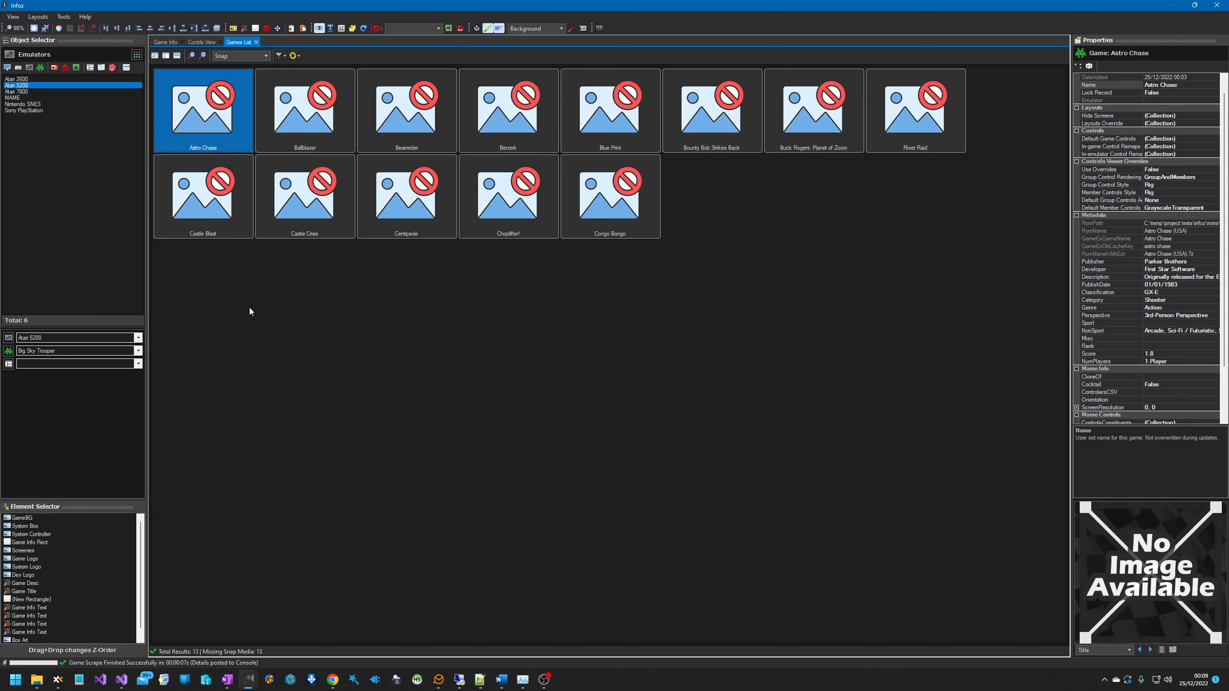
pyautogui.click(49, 84)
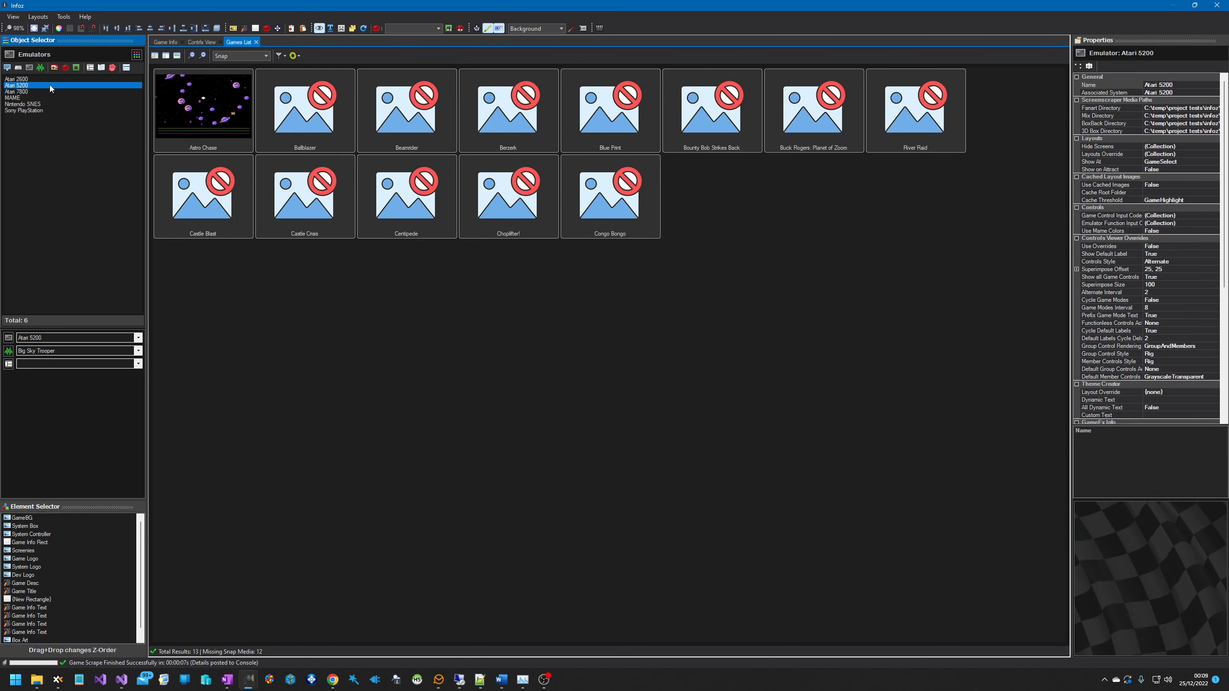
# - Browse through Astro Chase's media in the image preview, from the title image through snap and box to the mix image
pyautogui.click(202, 118)
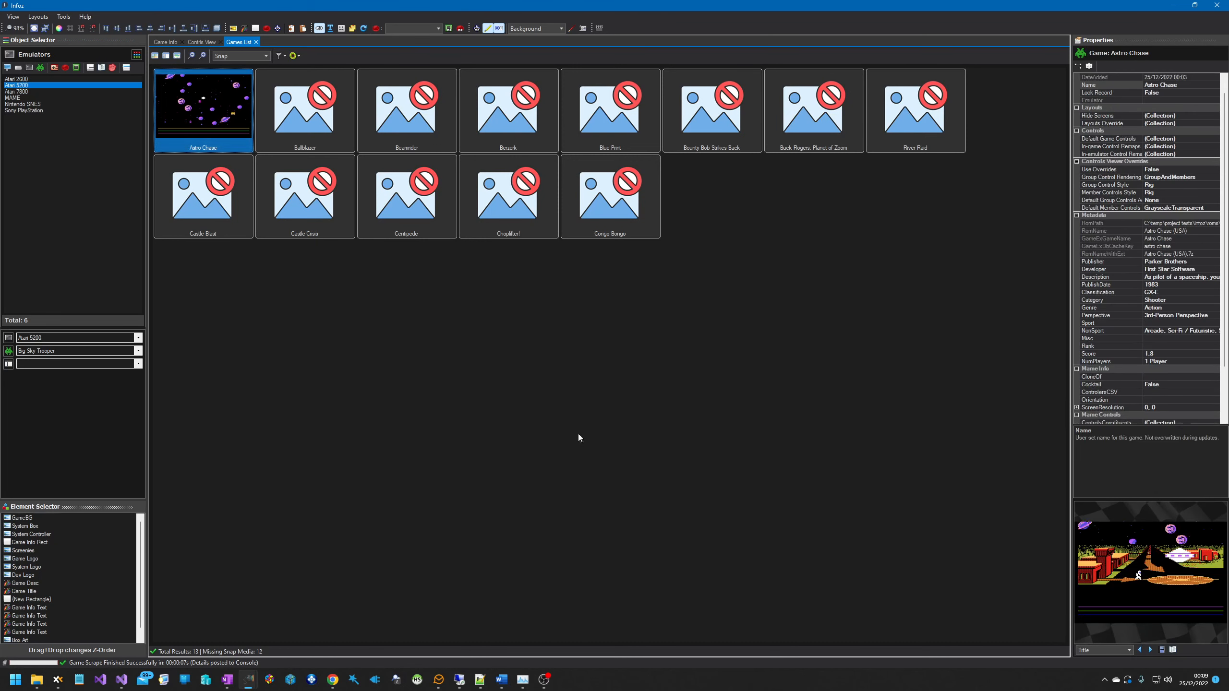
pyautogui.click(1150, 651)
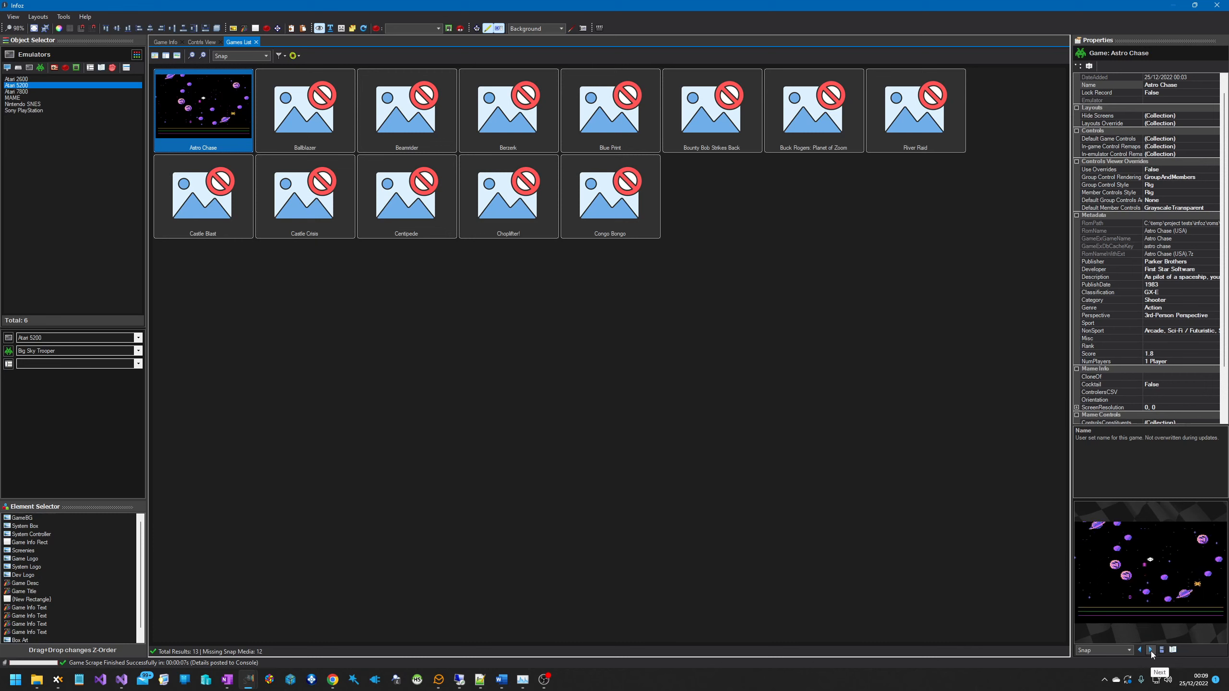
pyautogui.click(1150, 651)
pyautogui.click(1150, 651)
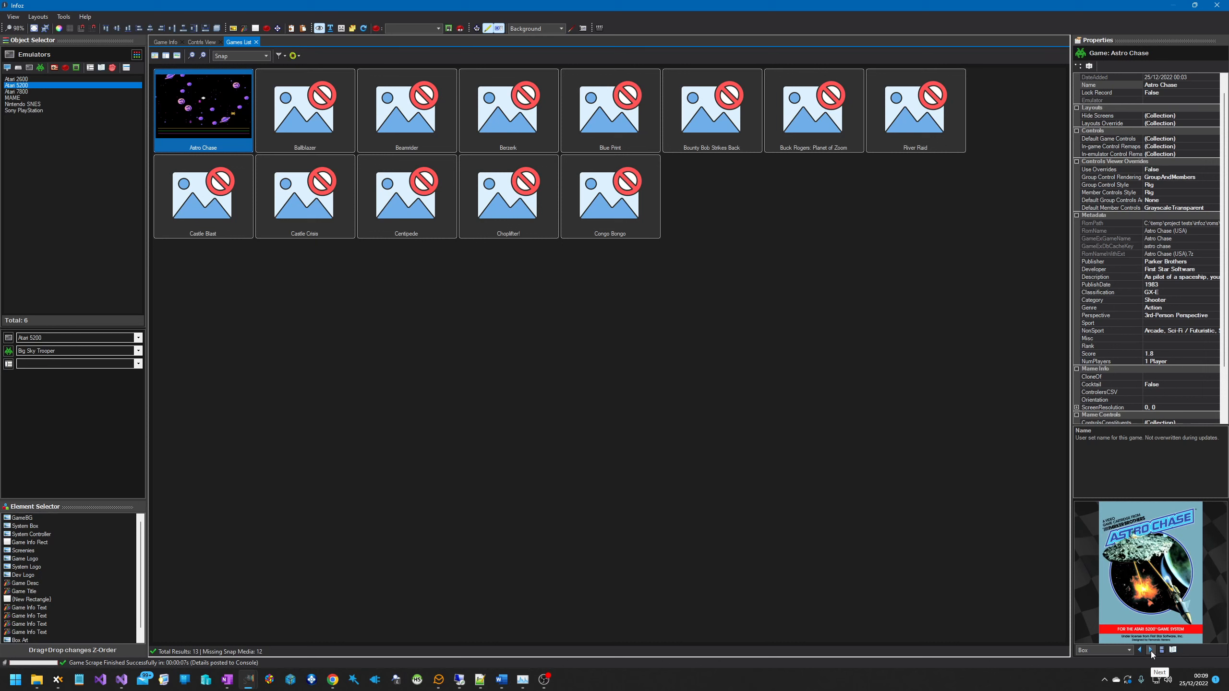
pyautogui.click(1150, 651)
pyautogui.click(1150, 651)
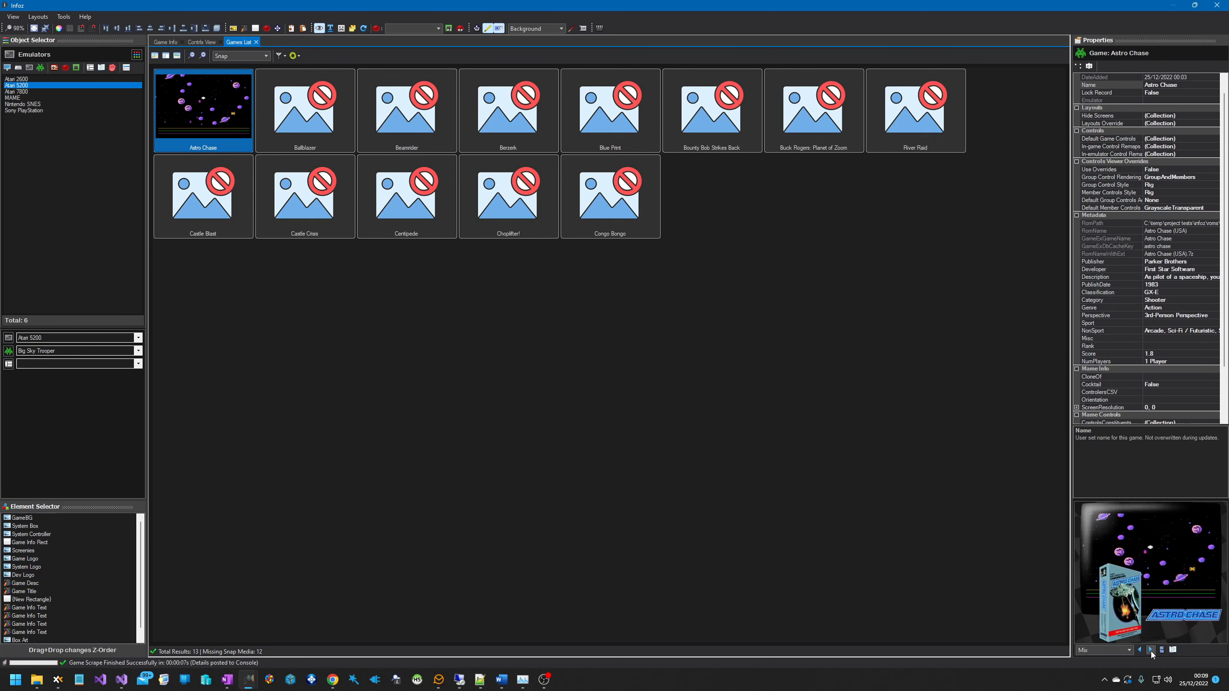
# - Browse Astro Chase's remaining media in the image preview, from mix through fanart and publisher back around to the title image
pyautogui.click(1150, 651)
pyautogui.click(1150, 651)
pyautogui.click(1150, 651)
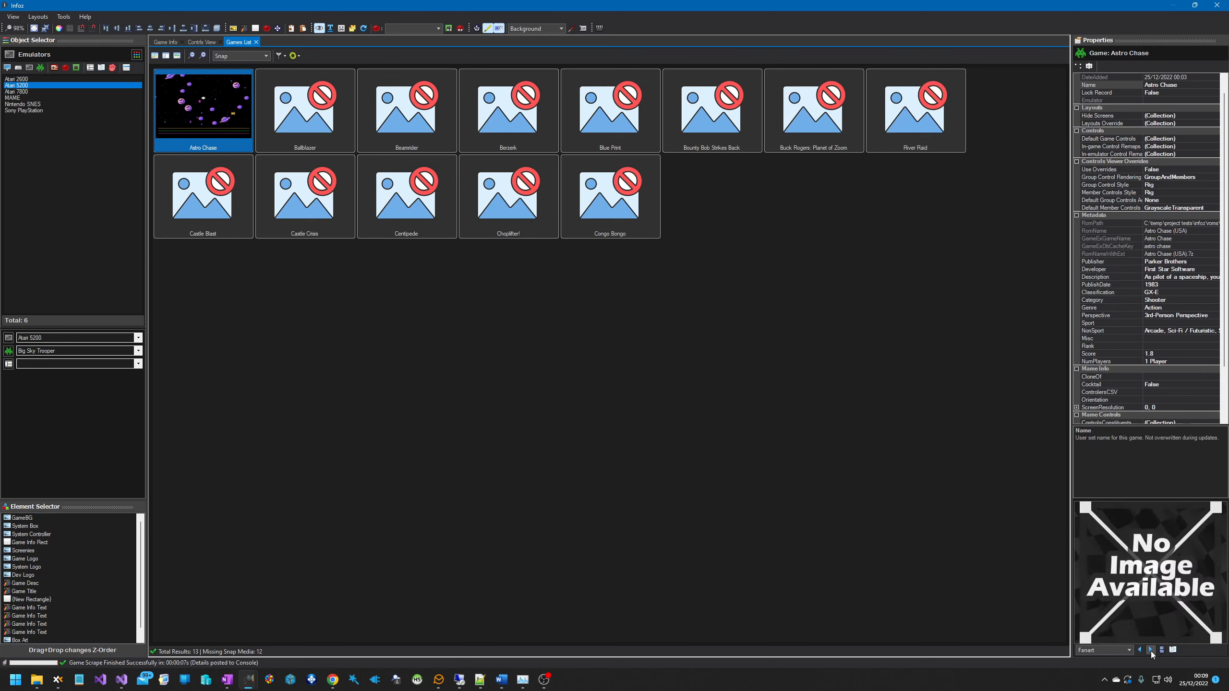
pyautogui.click(1150, 651)
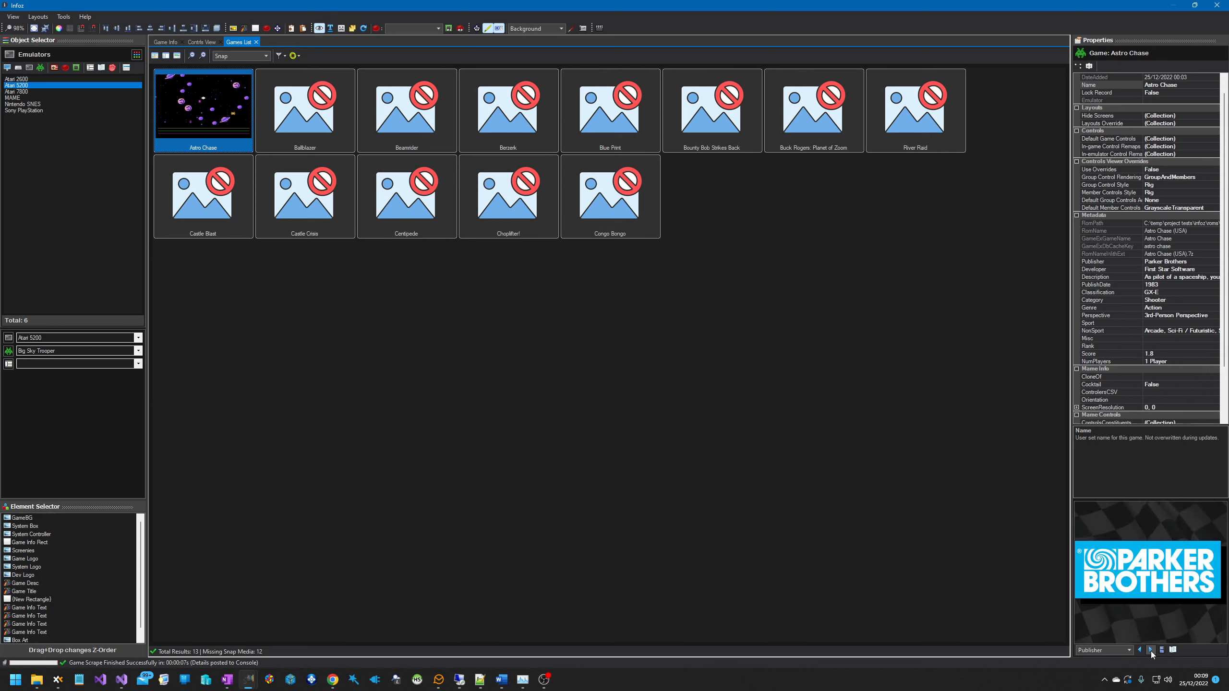
pyautogui.click(1150, 651)
pyautogui.click(1150, 650)
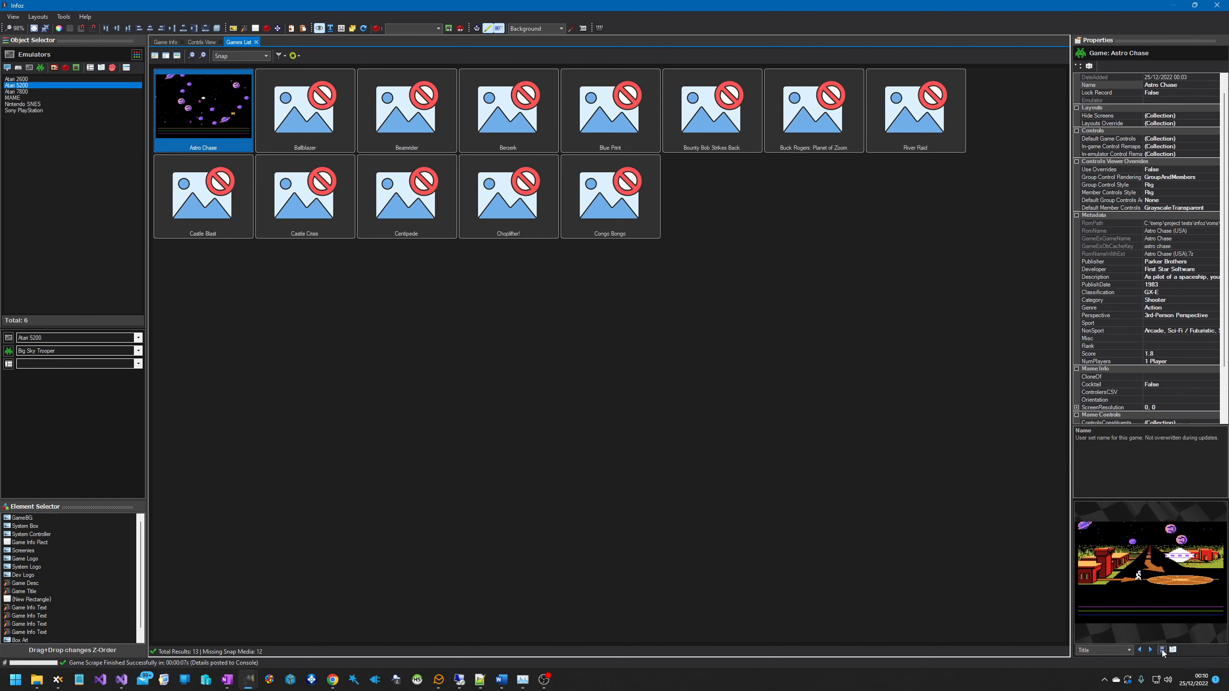
# - Play Astro Chase's downloaded video, pause it, and minimize the video player
pyautogui.click(1162, 649)
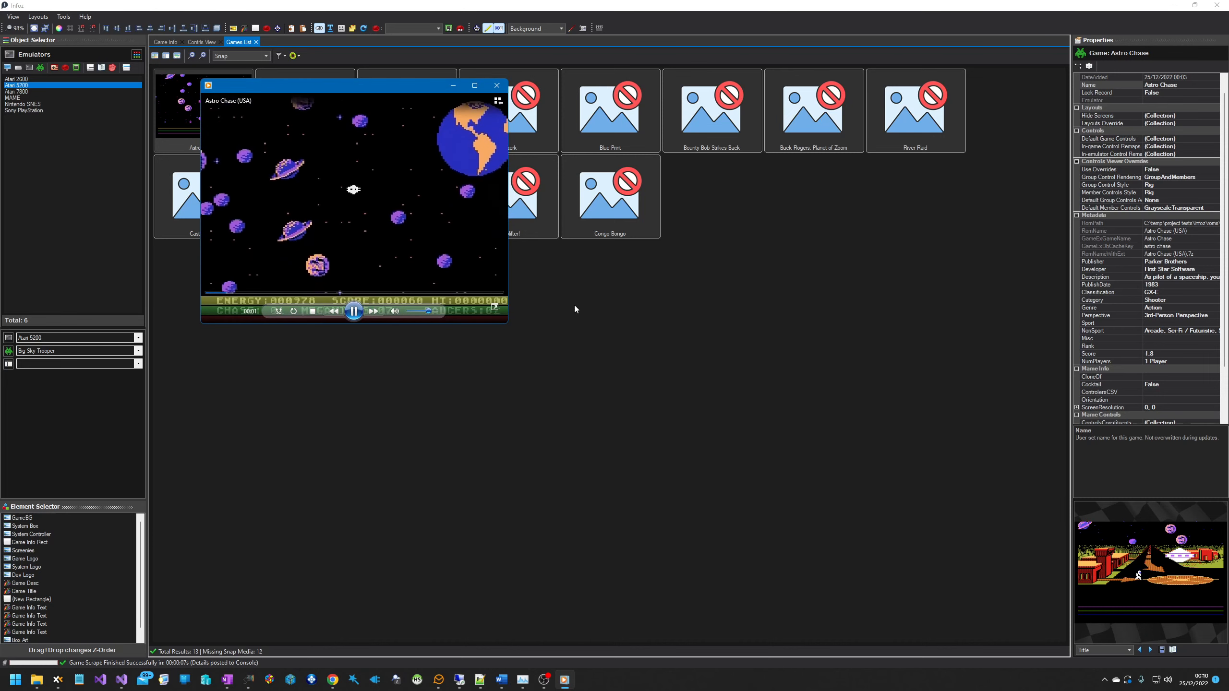
pyautogui.click(353, 311)
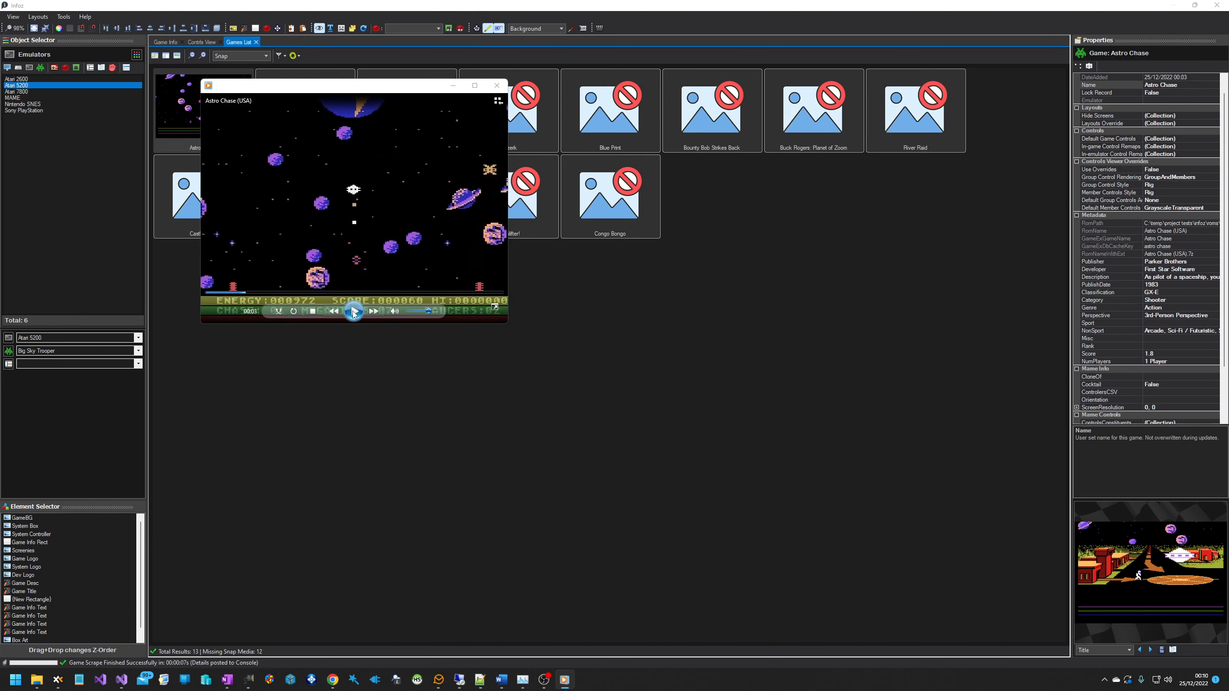
pyautogui.click(453, 85)
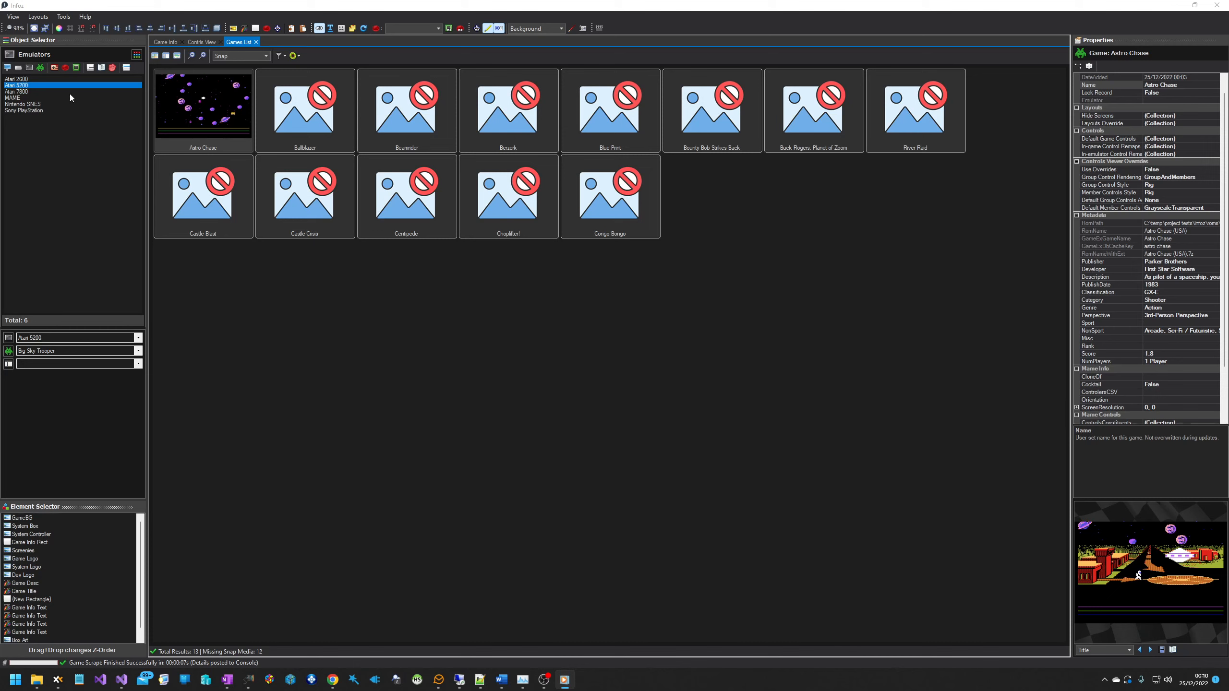
# - Set the default language for ScreenScraper game metadata to French in the settings and save
pyautogui.click(64, 17)
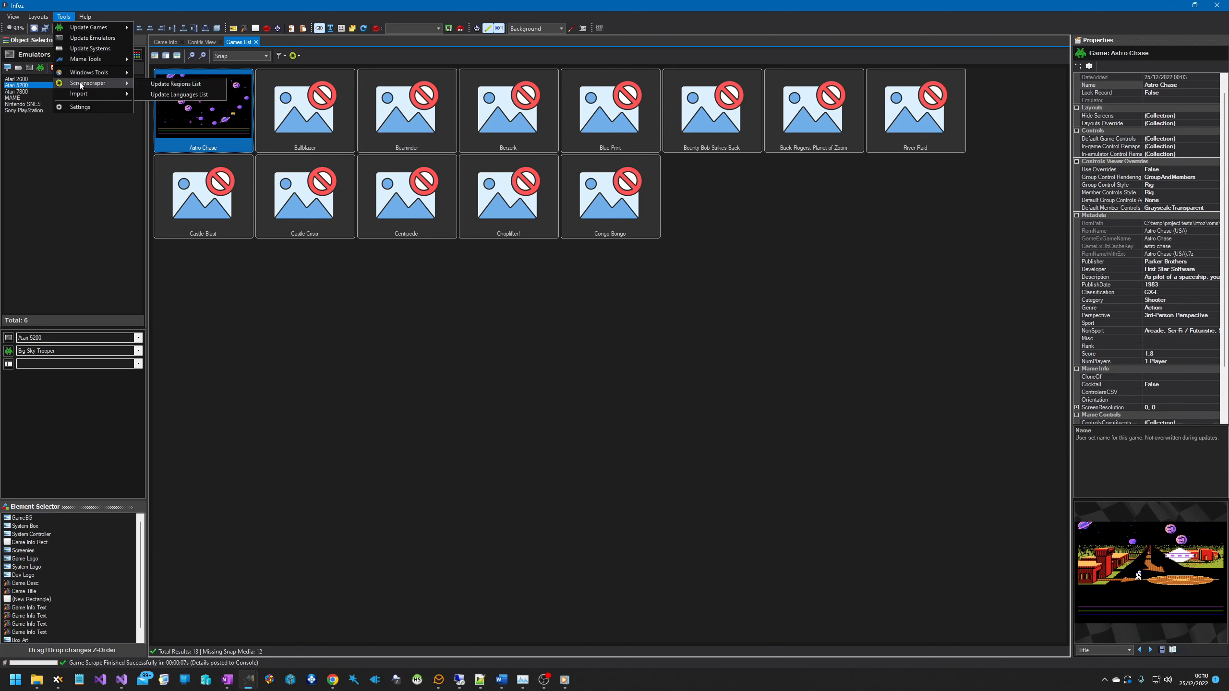
pyautogui.click(96, 106)
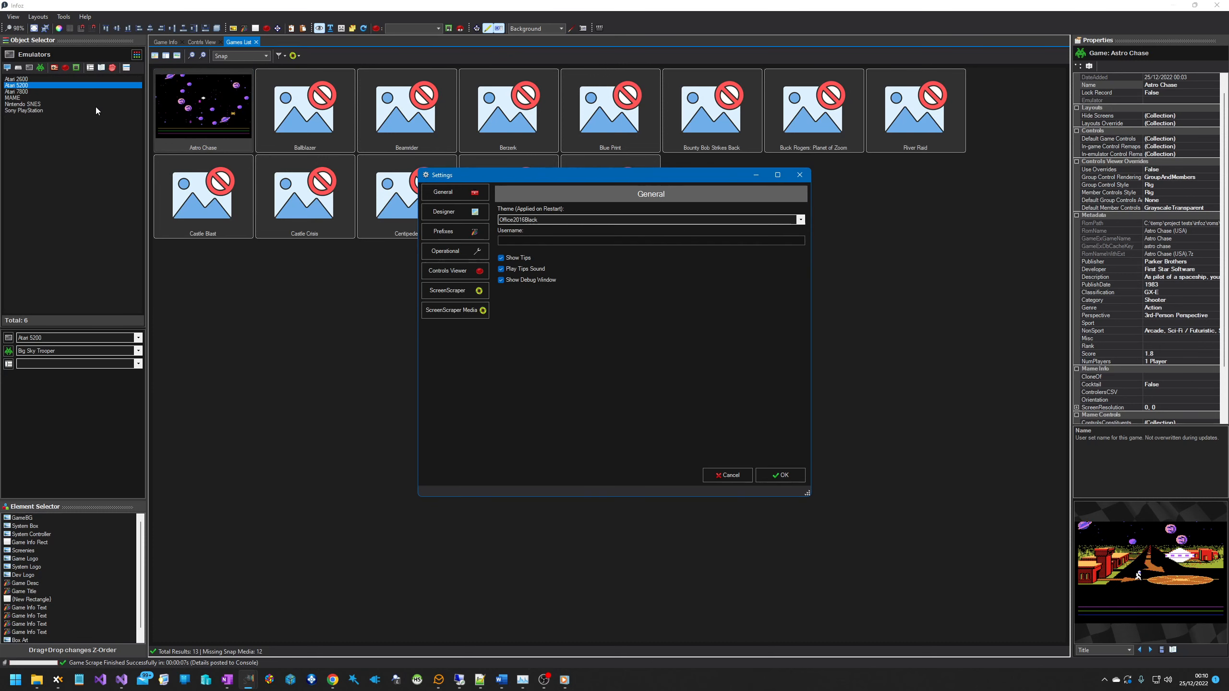
pyautogui.click(450, 291)
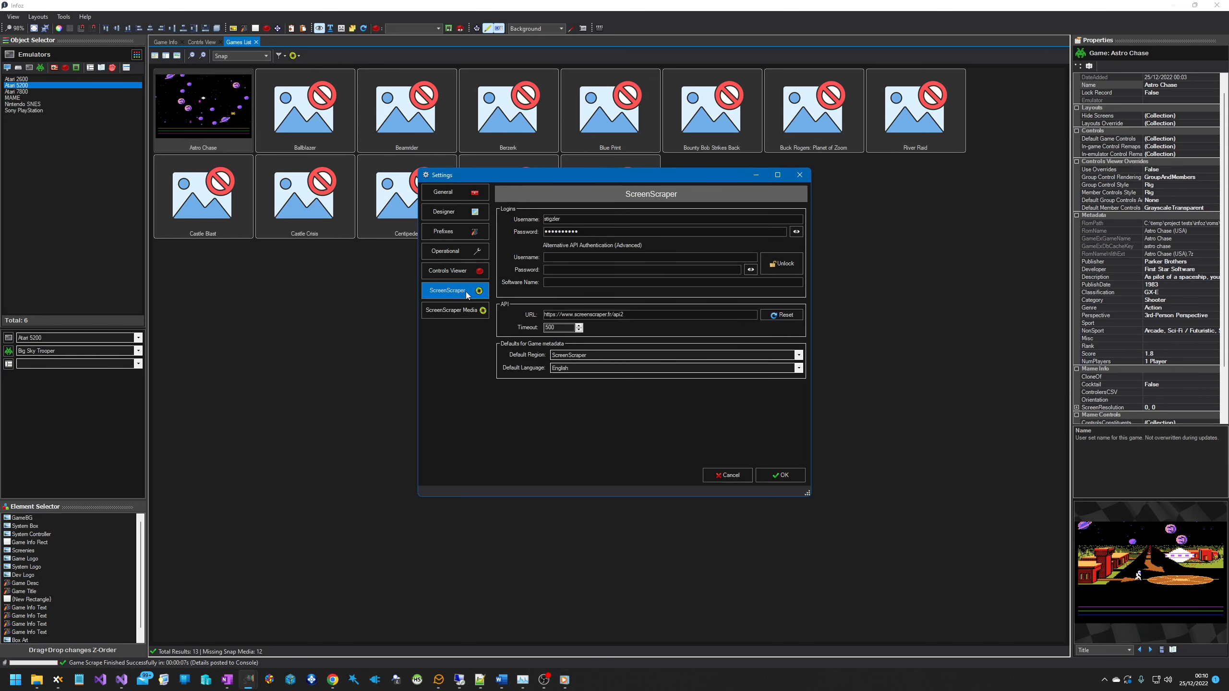
pyautogui.click(571, 369)
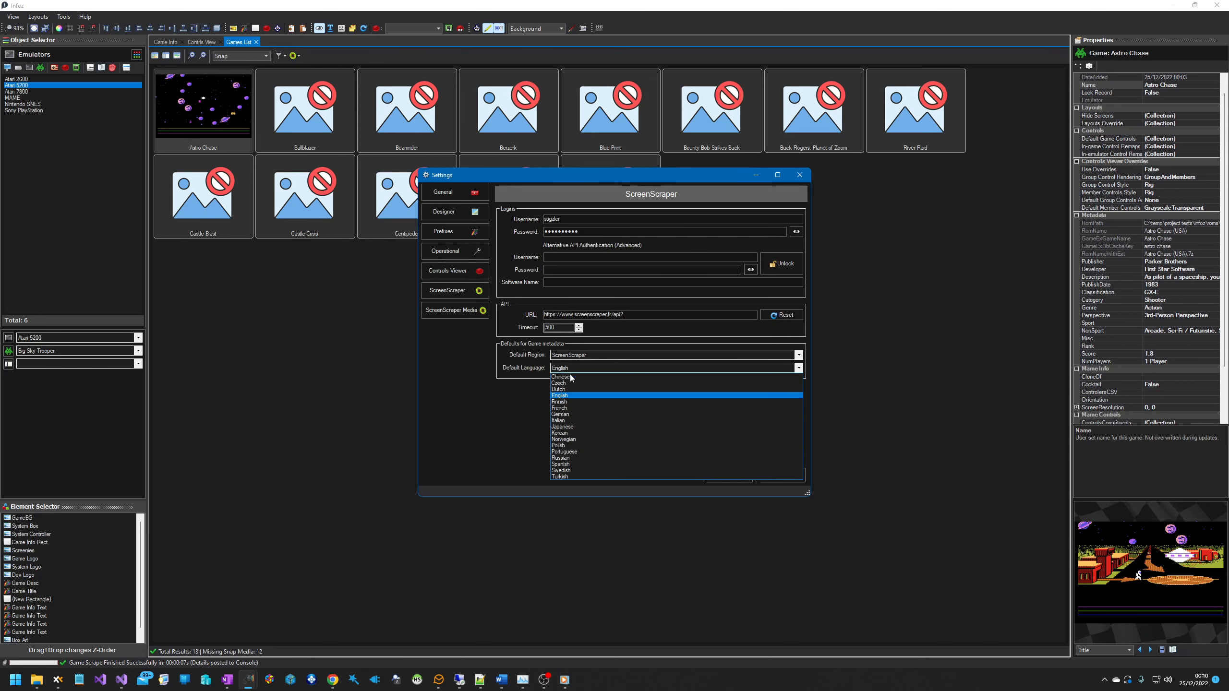
pyautogui.click(571, 409)
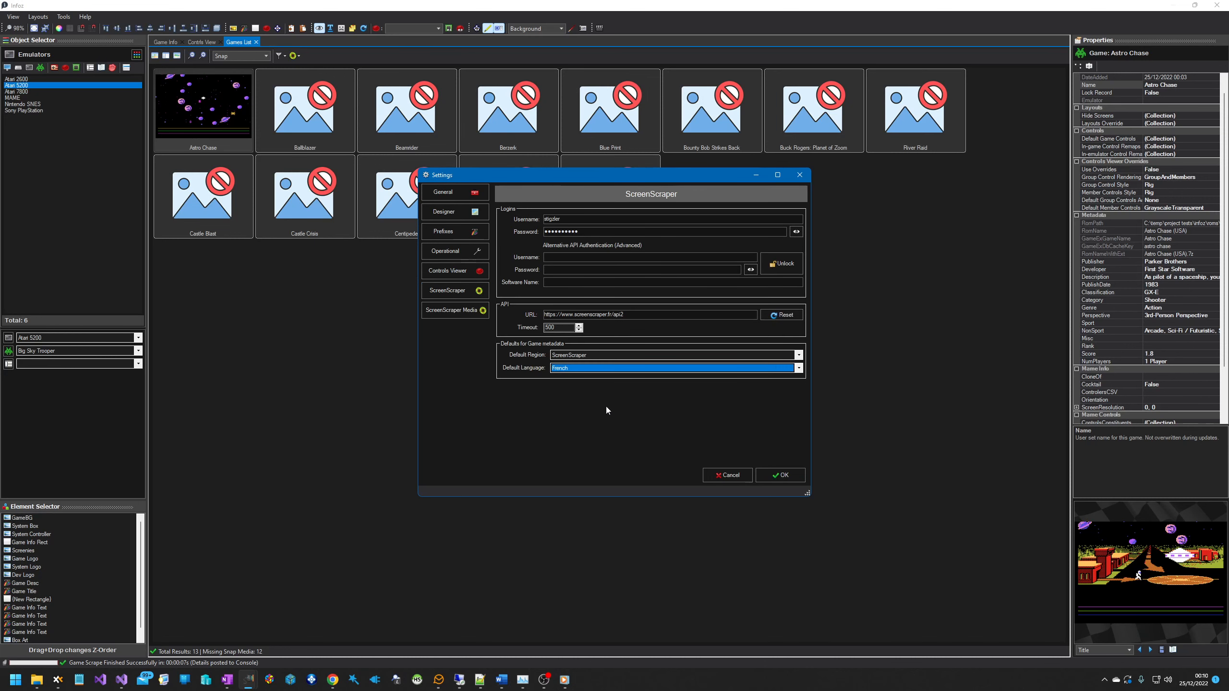
pyautogui.click(771, 477)
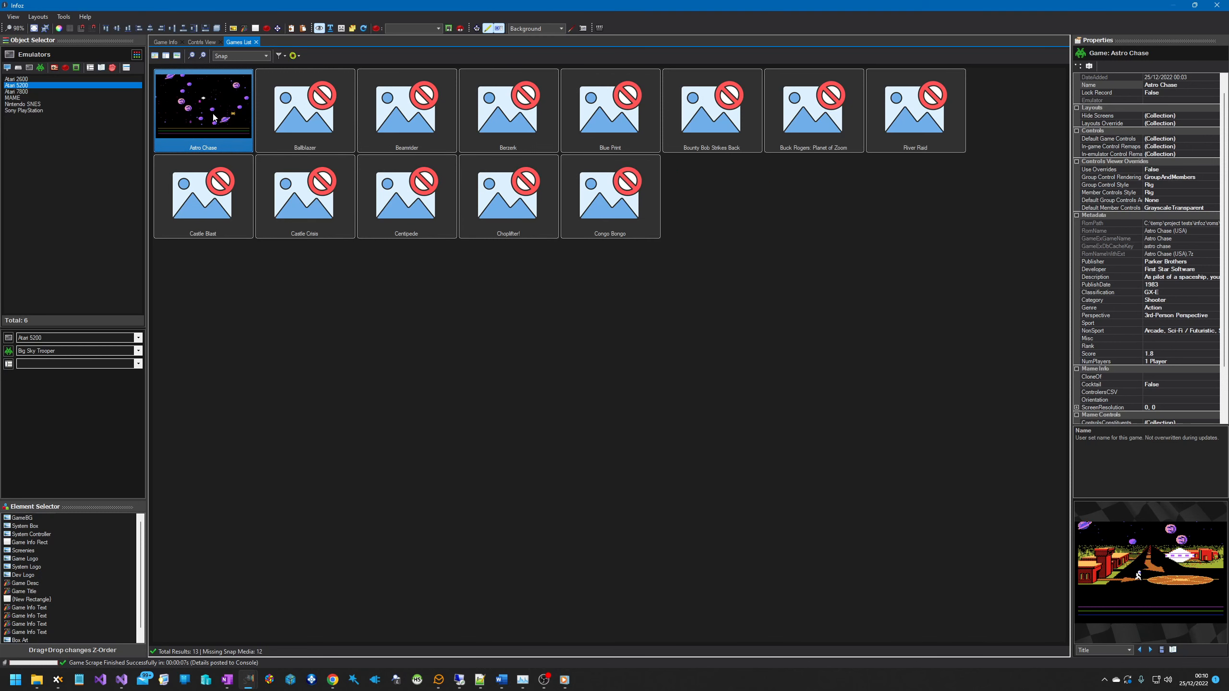
# - Open Astro Chase's description in the text editor, enlarge the text to read it, and close the editor
pyautogui.click(293, 55)
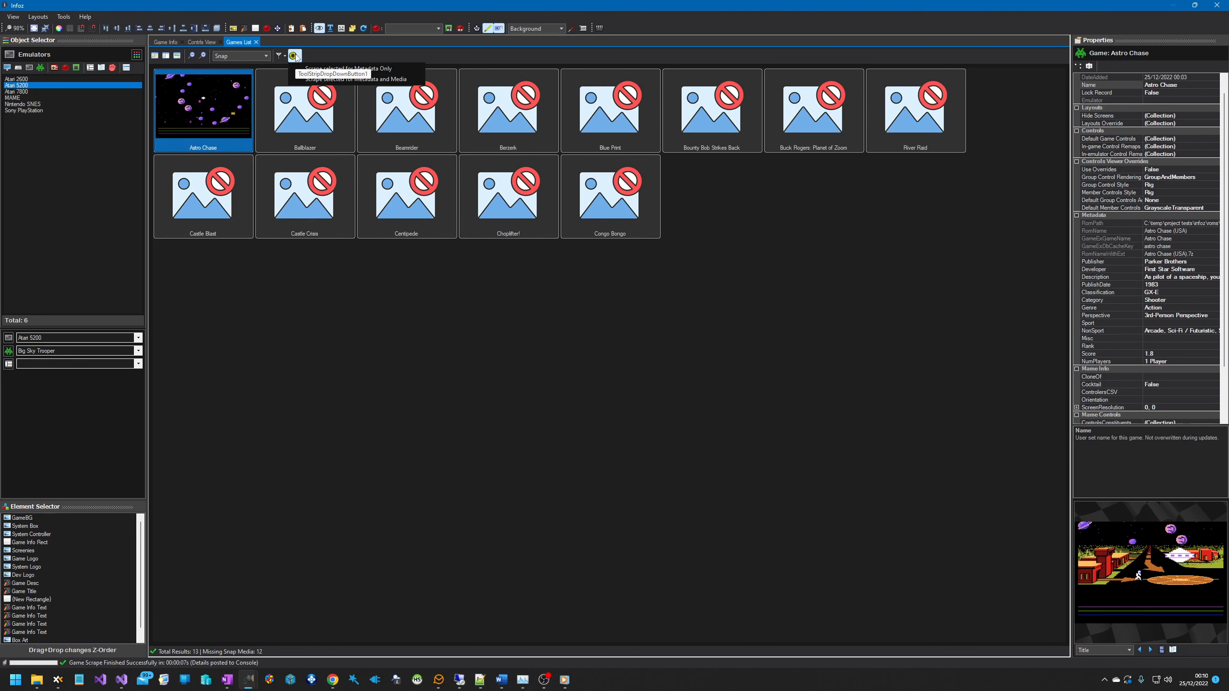
pyautogui.click(293, 282)
pyautogui.click(216, 116)
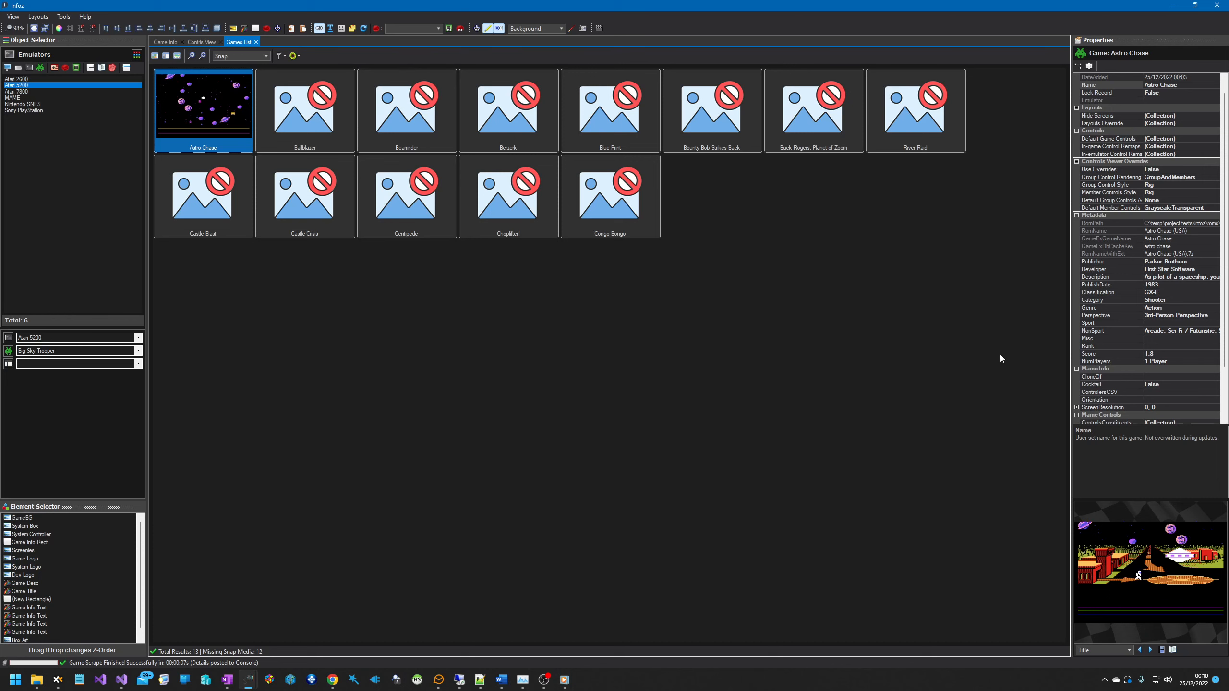
pyautogui.click(1207, 277)
pyautogui.click(1216, 278)
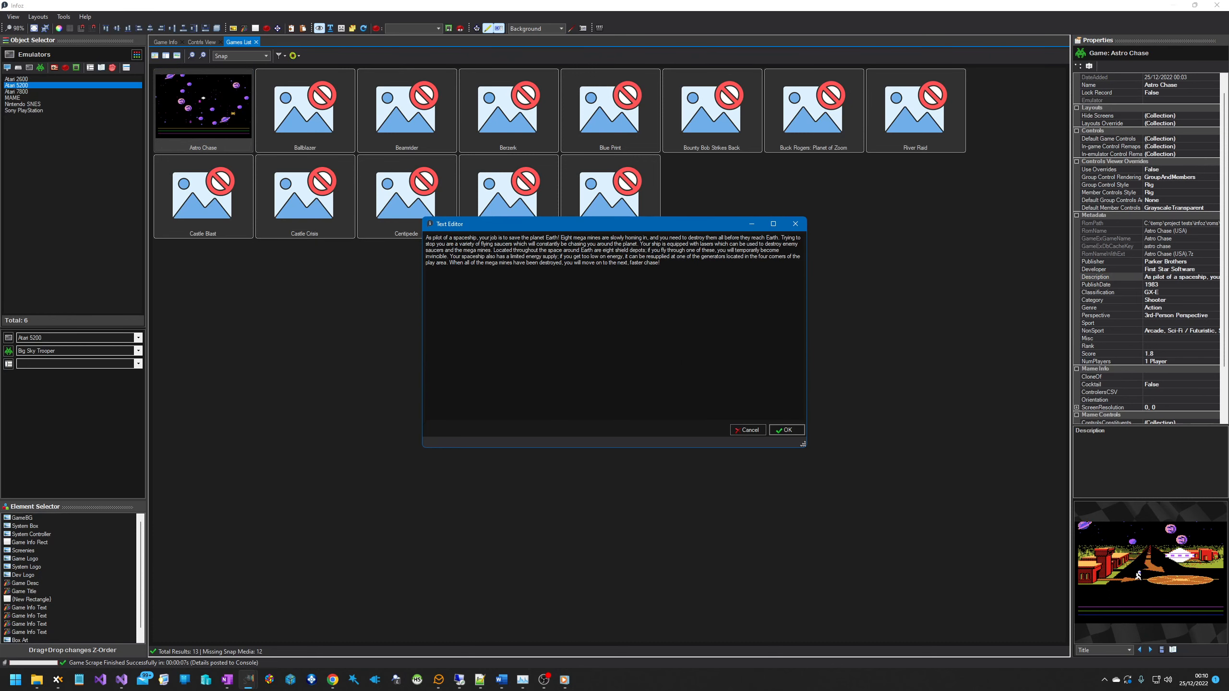
pyautogui.scroll(2, 580, 314)
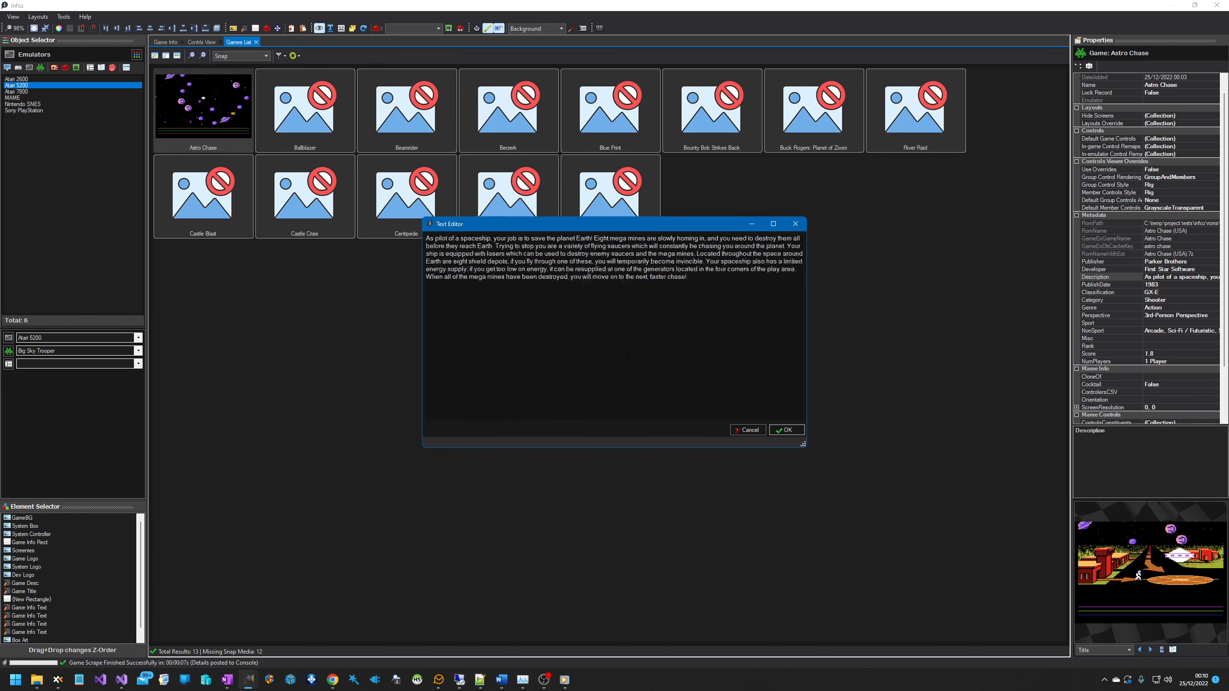
pyautogui.click(793, 429)
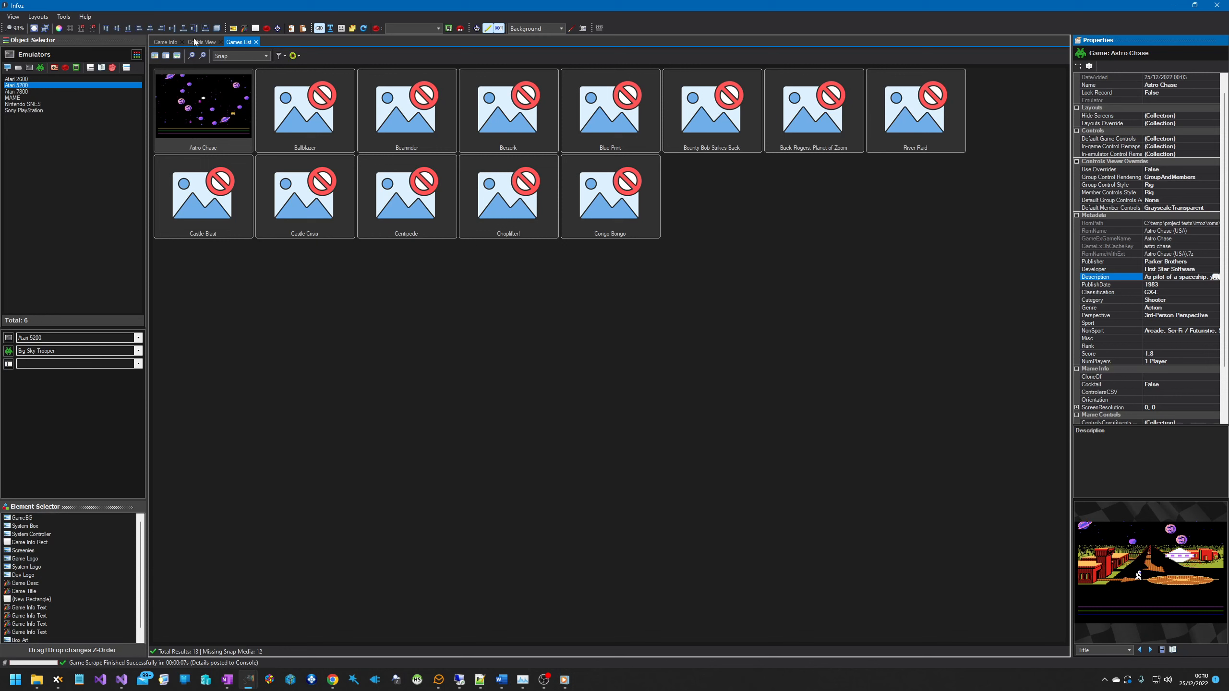
# - Scrape Astro Chase for metadata only and reselect the game to refresh its properties
pyautogui.click(63, 17)
pyautogui.click(535, 356)
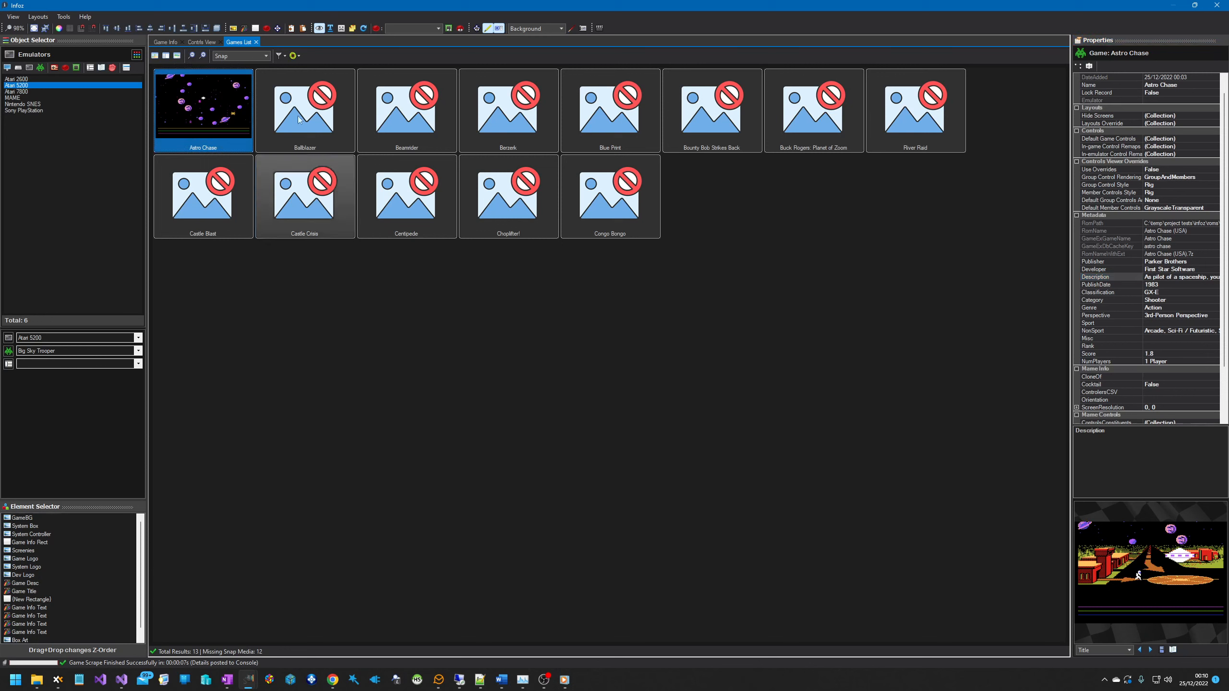
pyautogui.click(293, 55)
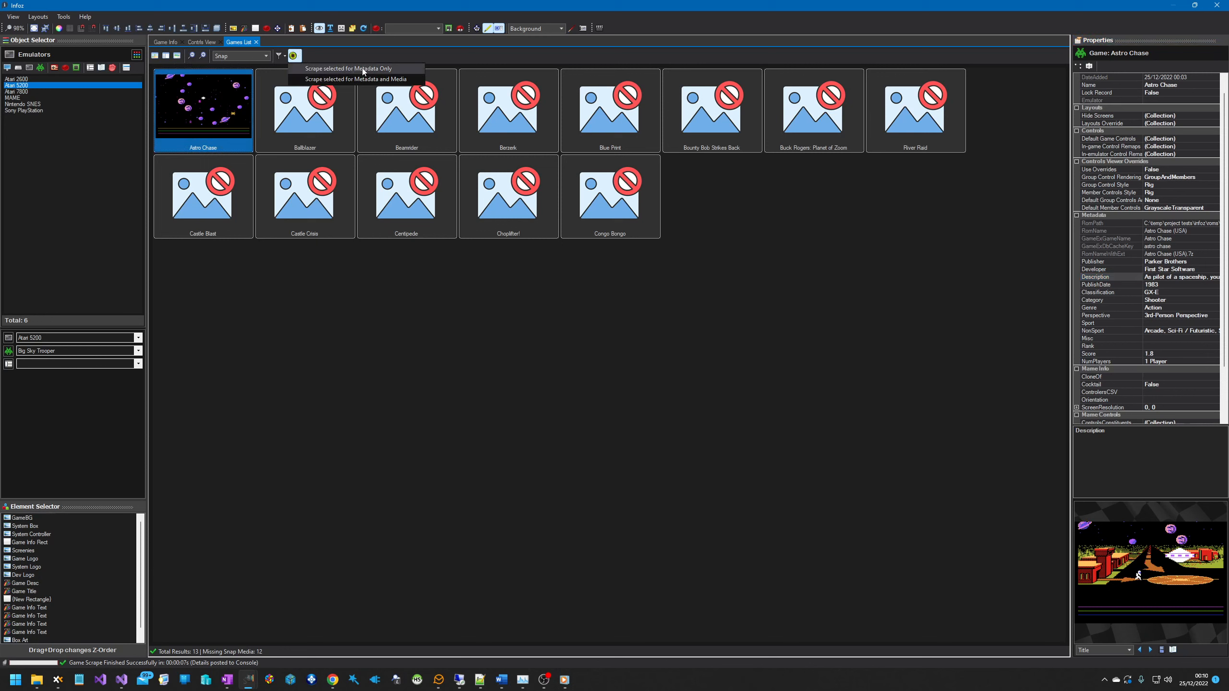
pyautogui.click(362, 68)
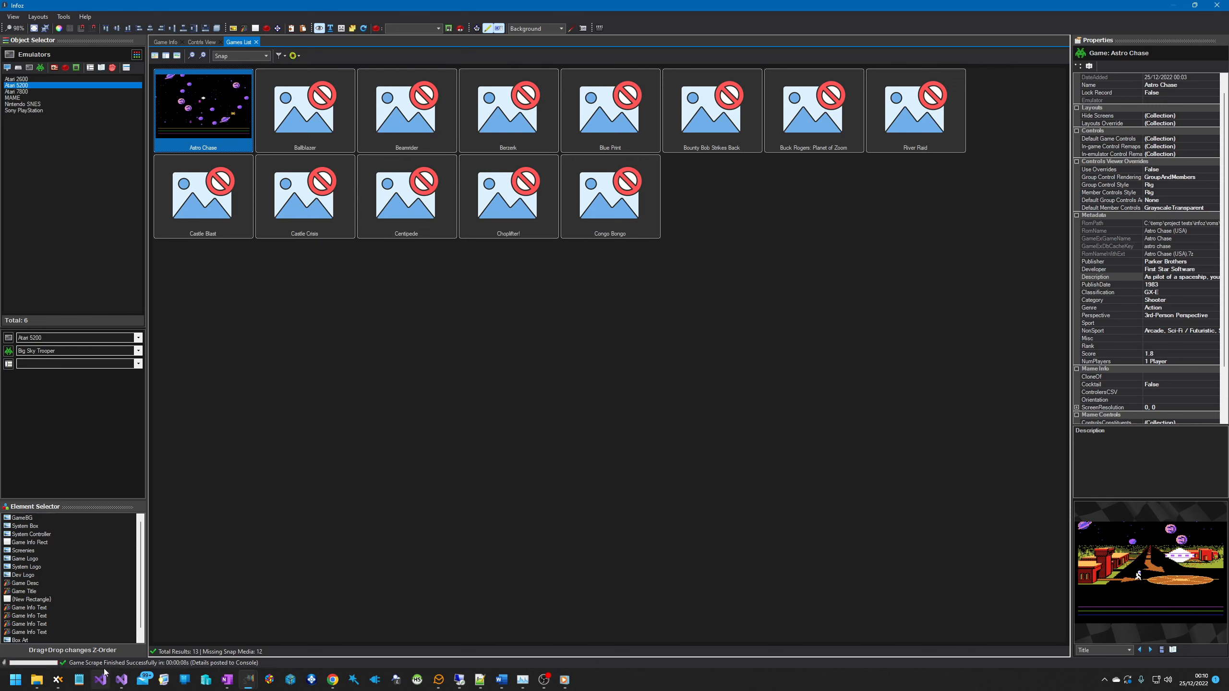
pyautogui.click(207, 130)
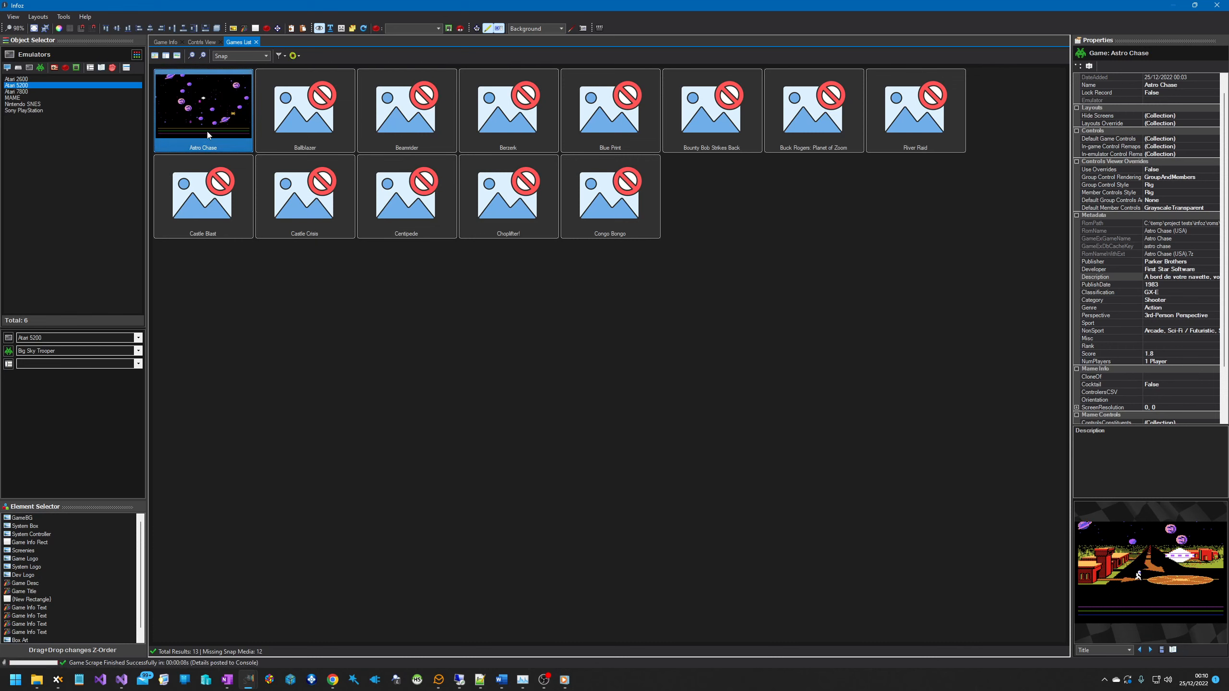
# - Check the newly scraped description of Astro Chase at a larger text size in the text editor, and close it
pyautogui.click(1183, 277)
pyautogui.click(1215, 277)
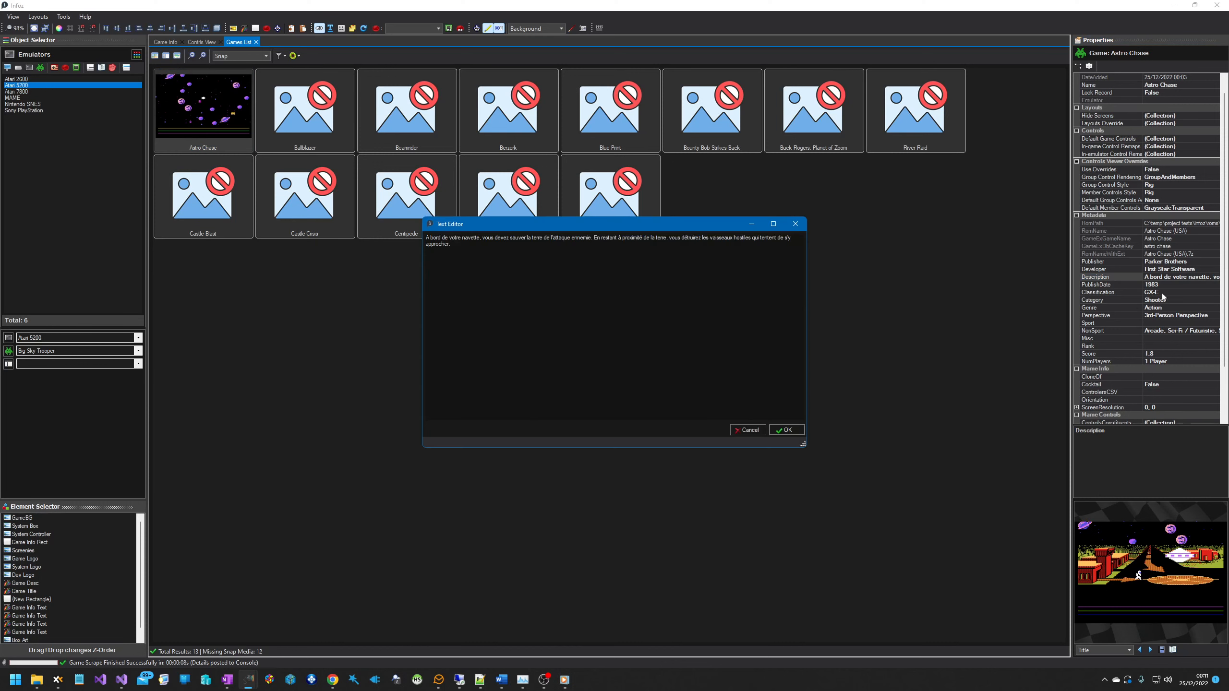
pyautogui.scroll(5, 596, 378)
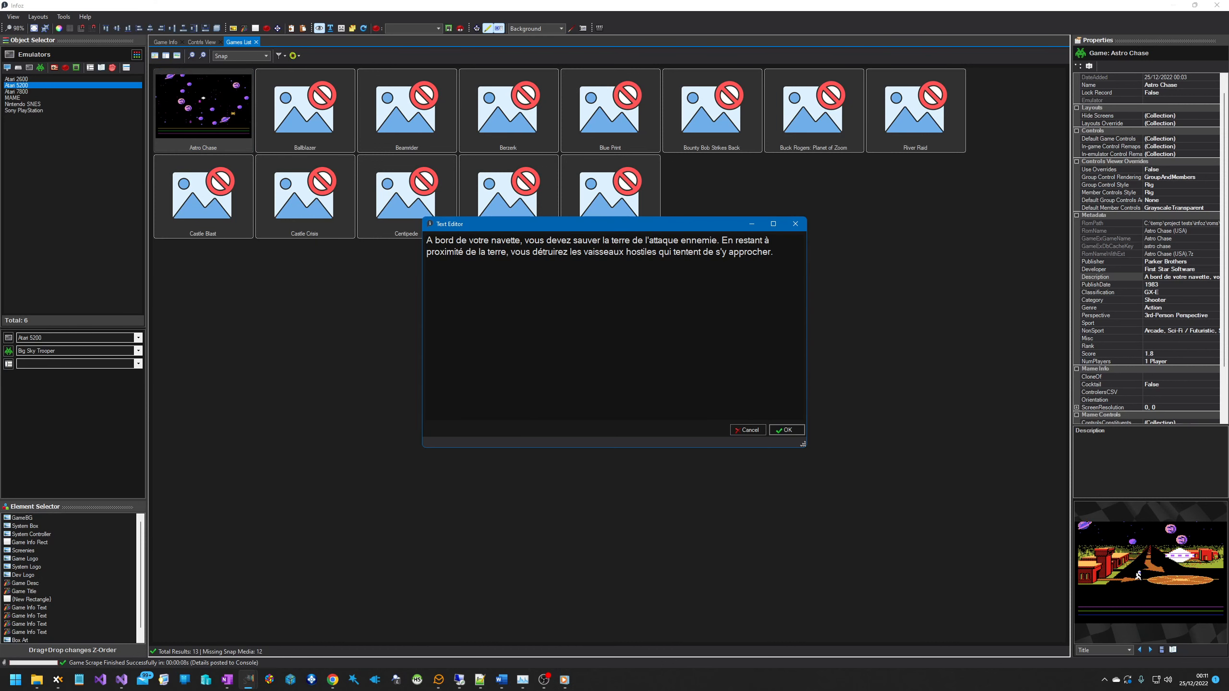
pyautogui.click(780, 429)
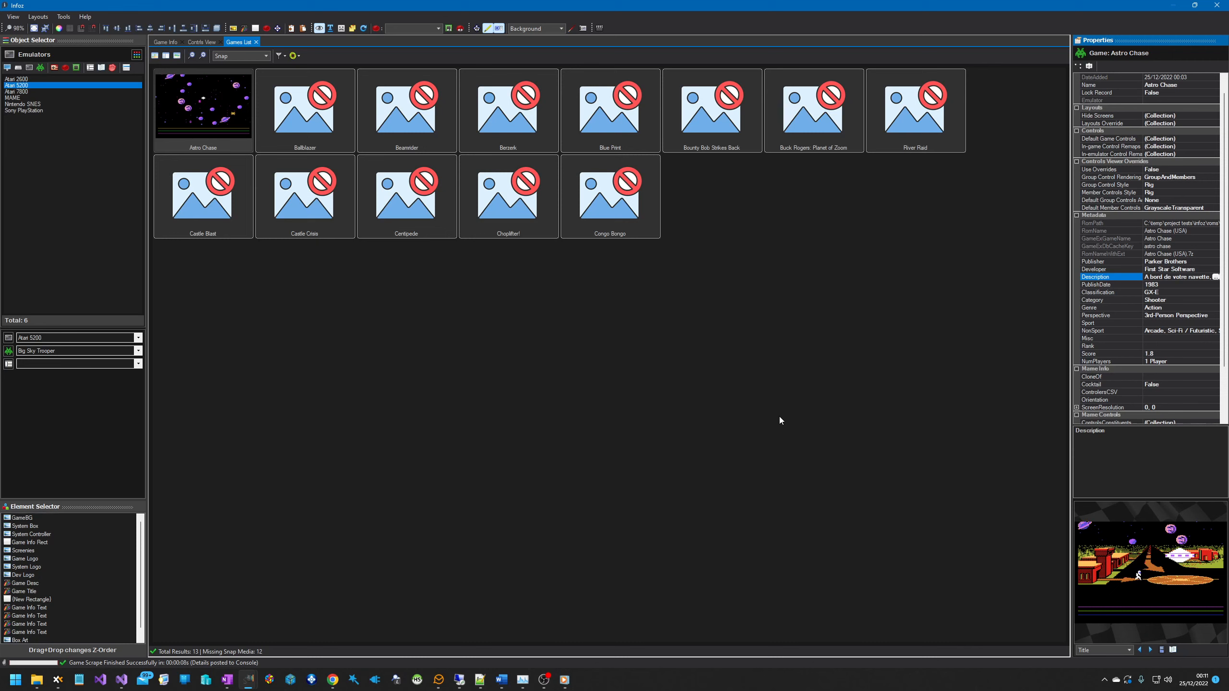
pyautogui.click(703, 323)
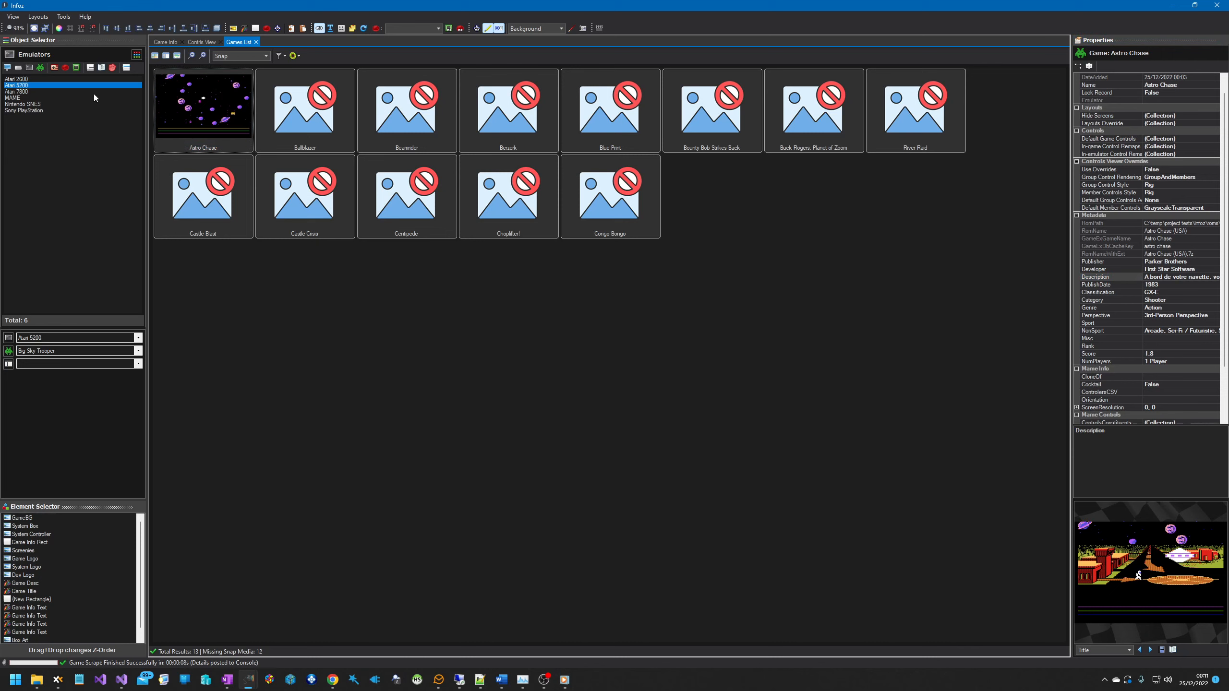
# - Scrape all games of the Atari 5200 emulator for metadata and media, confirming the scrape
pyautogui.click(65, 85)
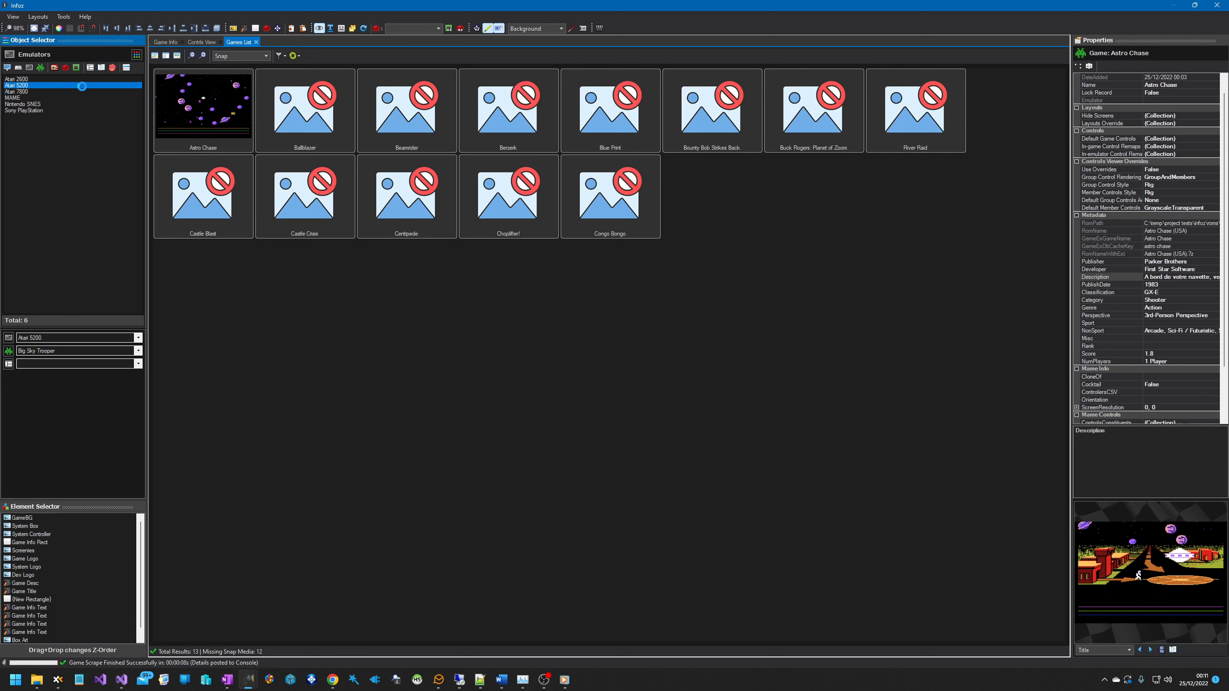
pyautogui.rightClick(82, 85)
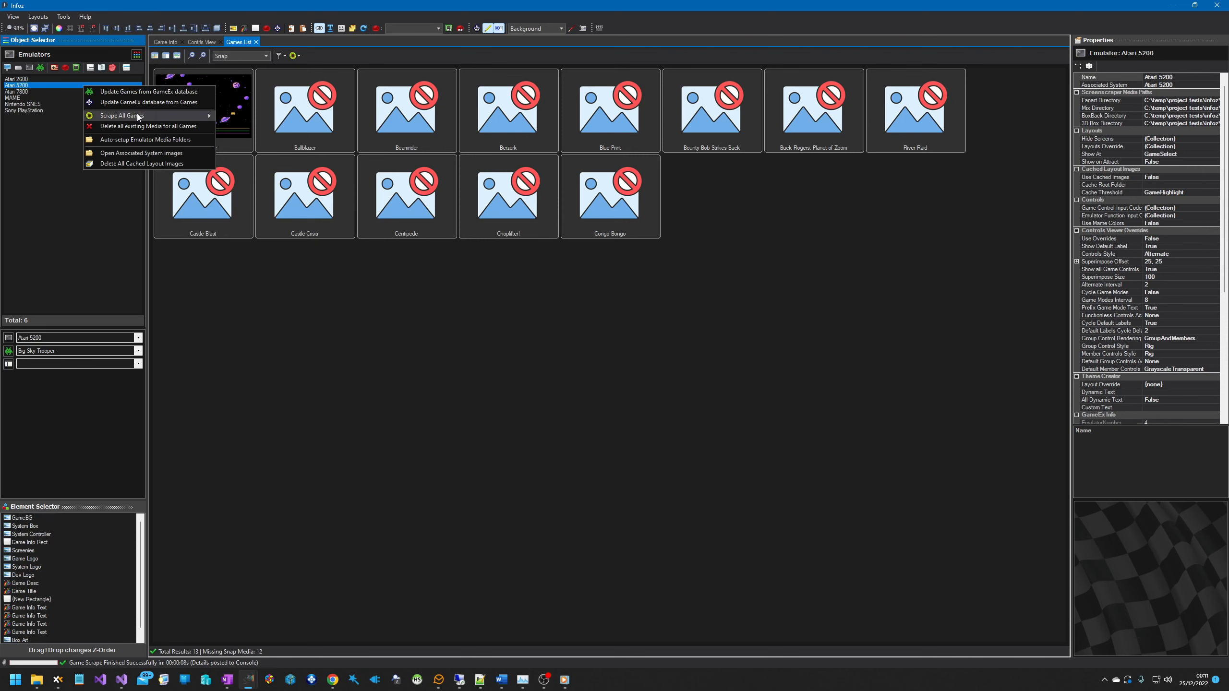
pyautogui.moveTo(140, 116)
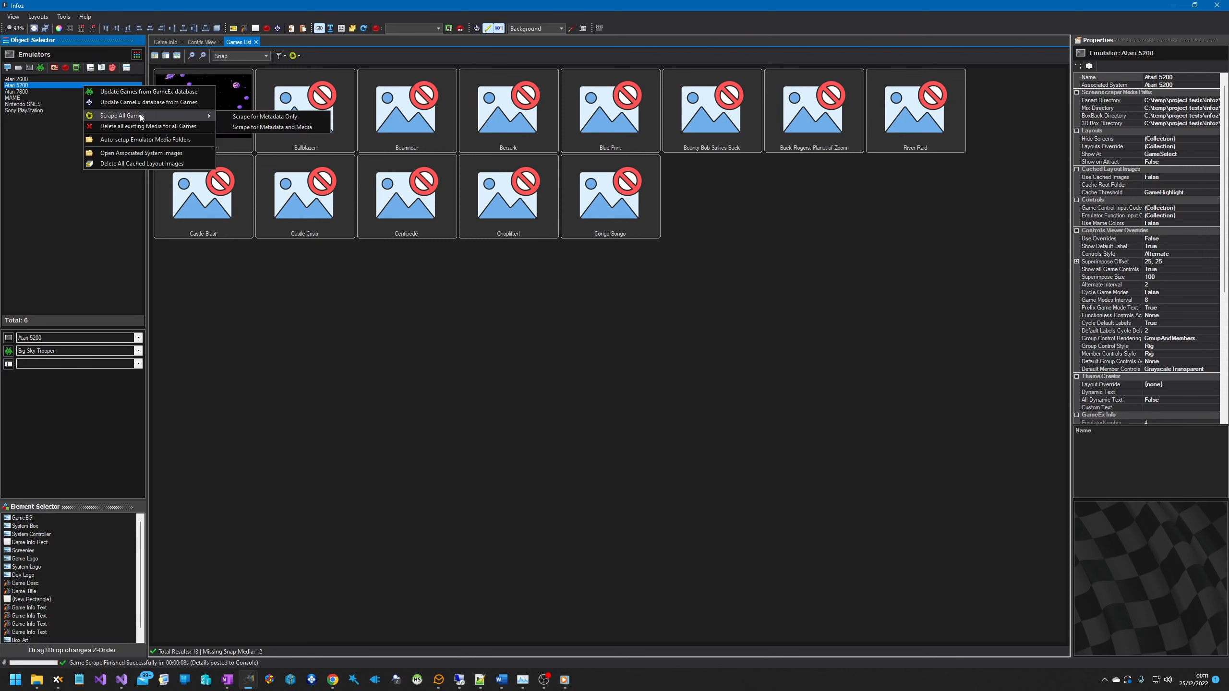
pyautogui.click(313, 128)
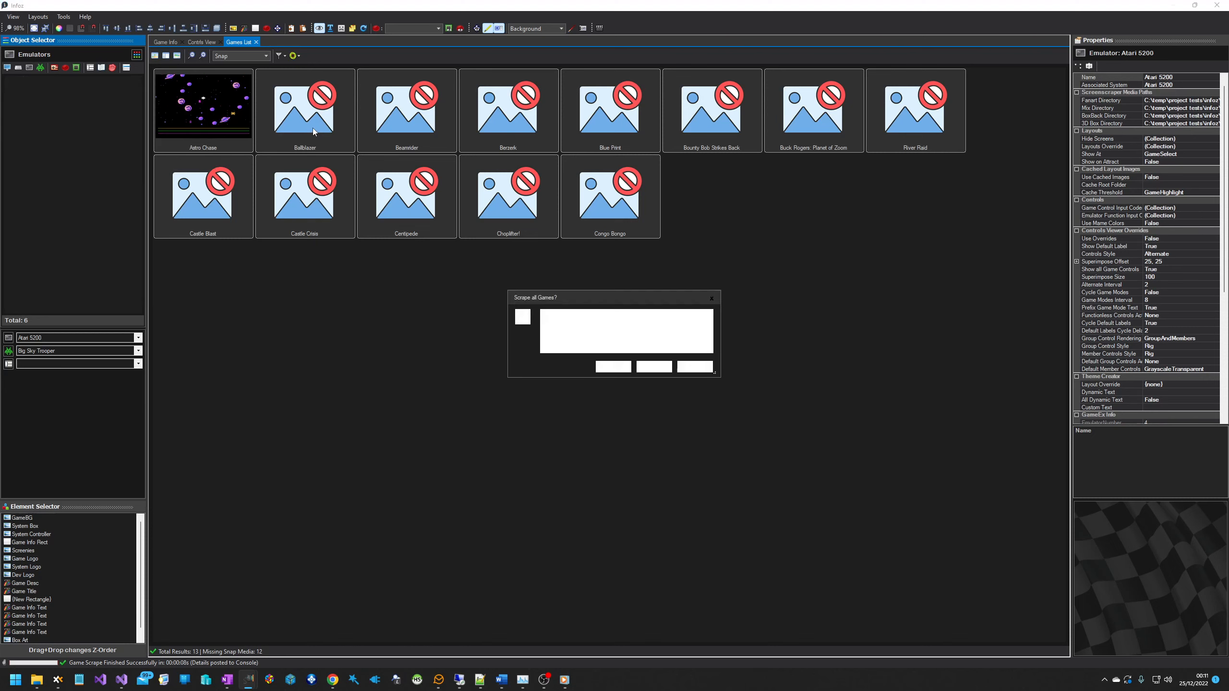
pyautogui.click(613, 367)
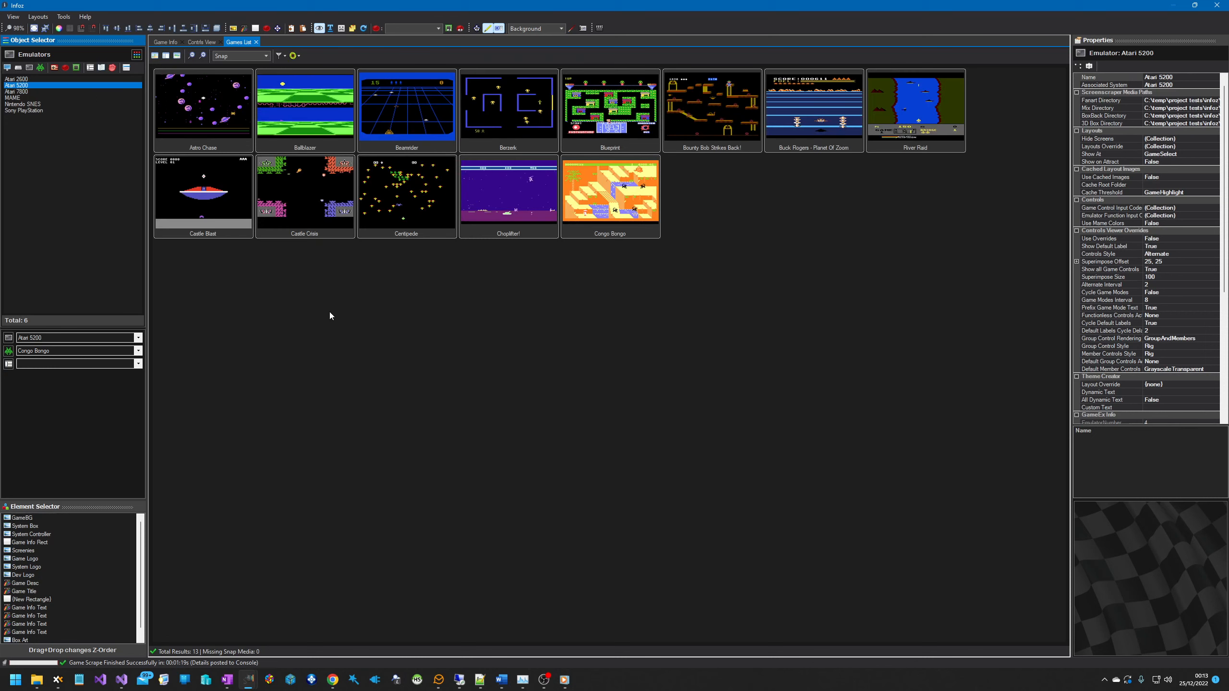
# - Display the Atari 5200 games list with Logo media, and with Cartridge media
pyautogui.click(267, 55)
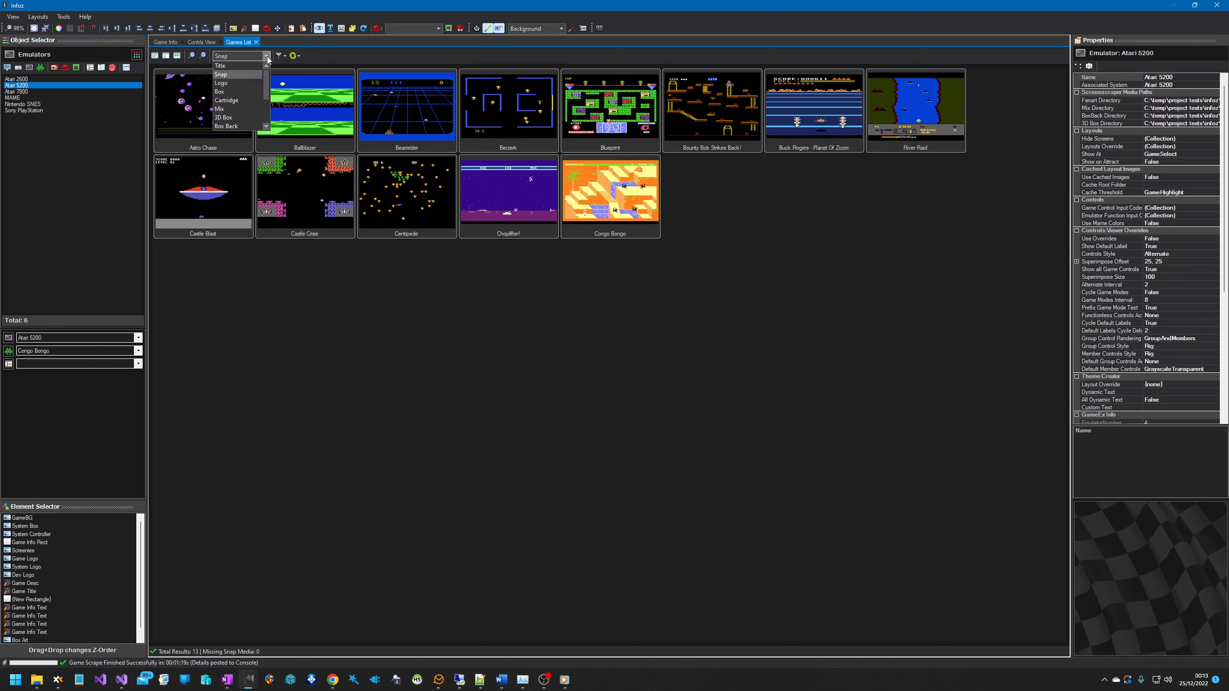
pyautogui.click(248, 83)
pyautogui.click(266, 56)
pyautogui.click(243, 101)
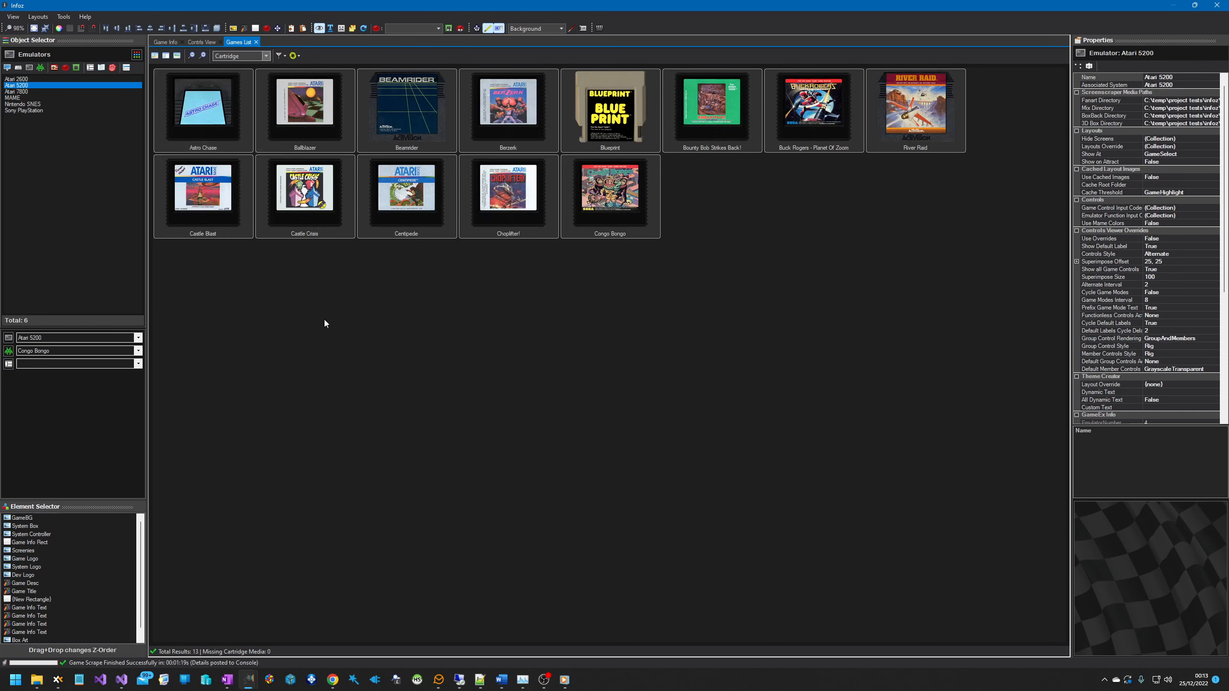
# - Switch the games list to Fanart media and show the games of the Nintendo SNES emulator
pyautogui.click(267, 56)
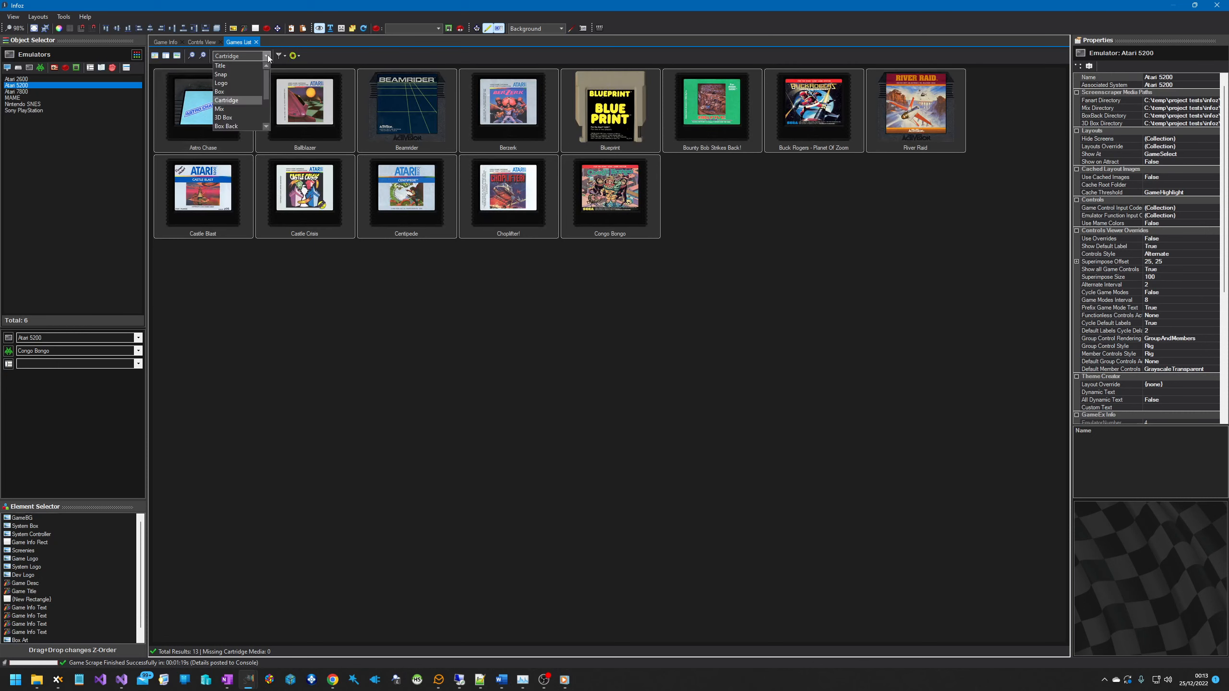
pyautogui.moveTo(267, 72); pyautogui.dragTo(267, 91)
pyautogui.click(224, 100)
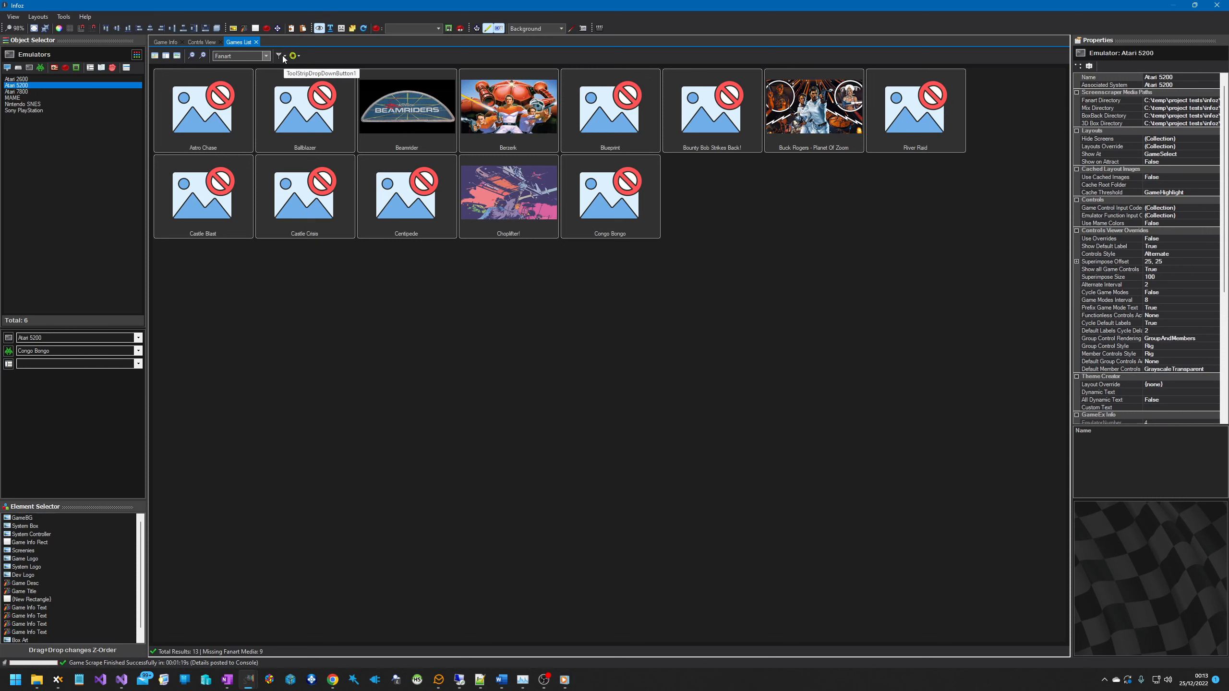
pyautogui.click(25, 104)
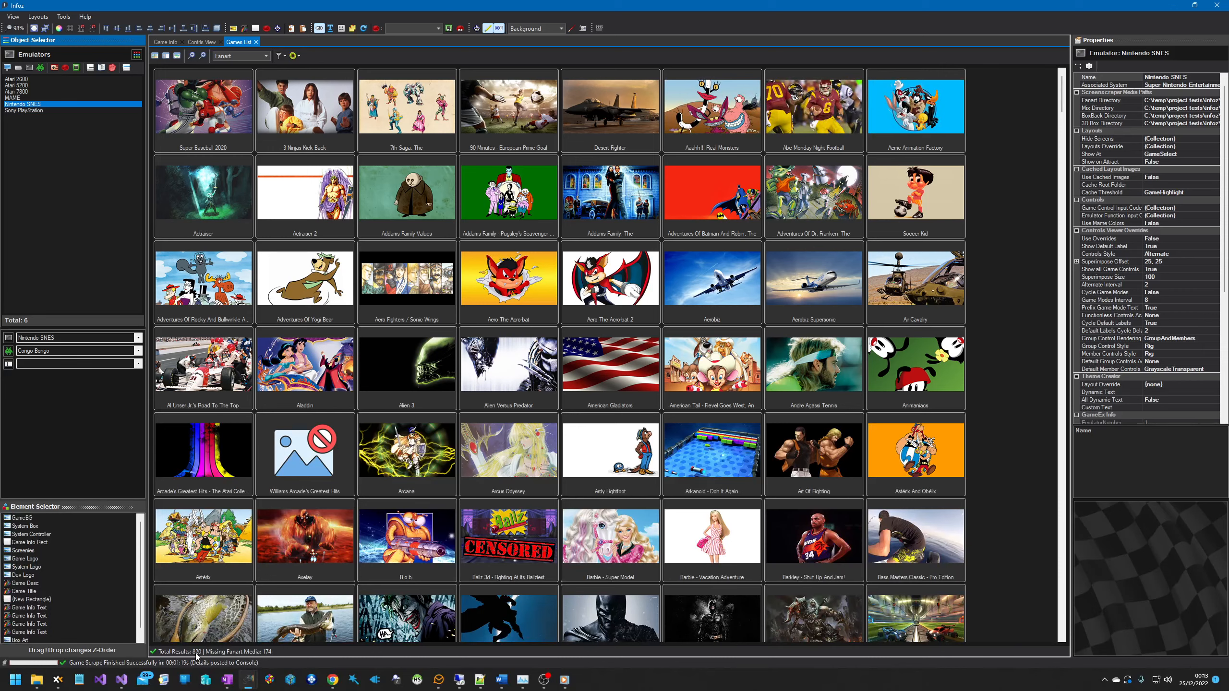
# - Filter the Nintendo SNES games list to games with missing Fanart media, and to games with missing 3D Box media
pyautogui.click(281, 56)
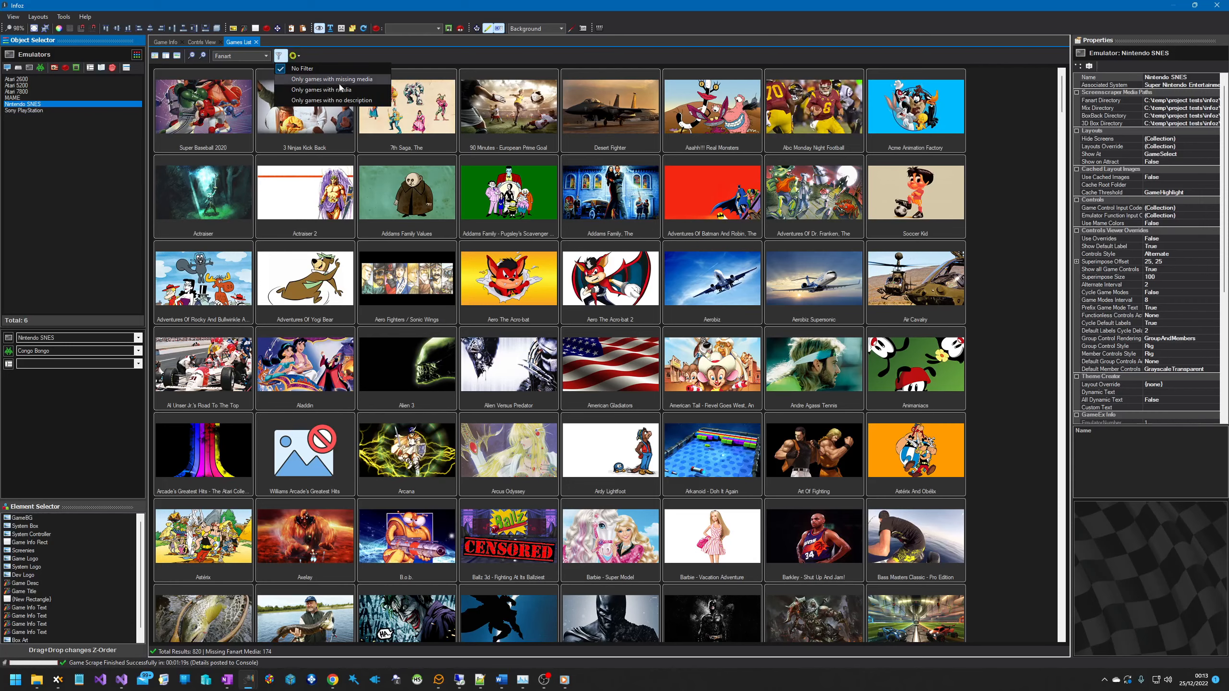
pyautogui.click(377, 81)
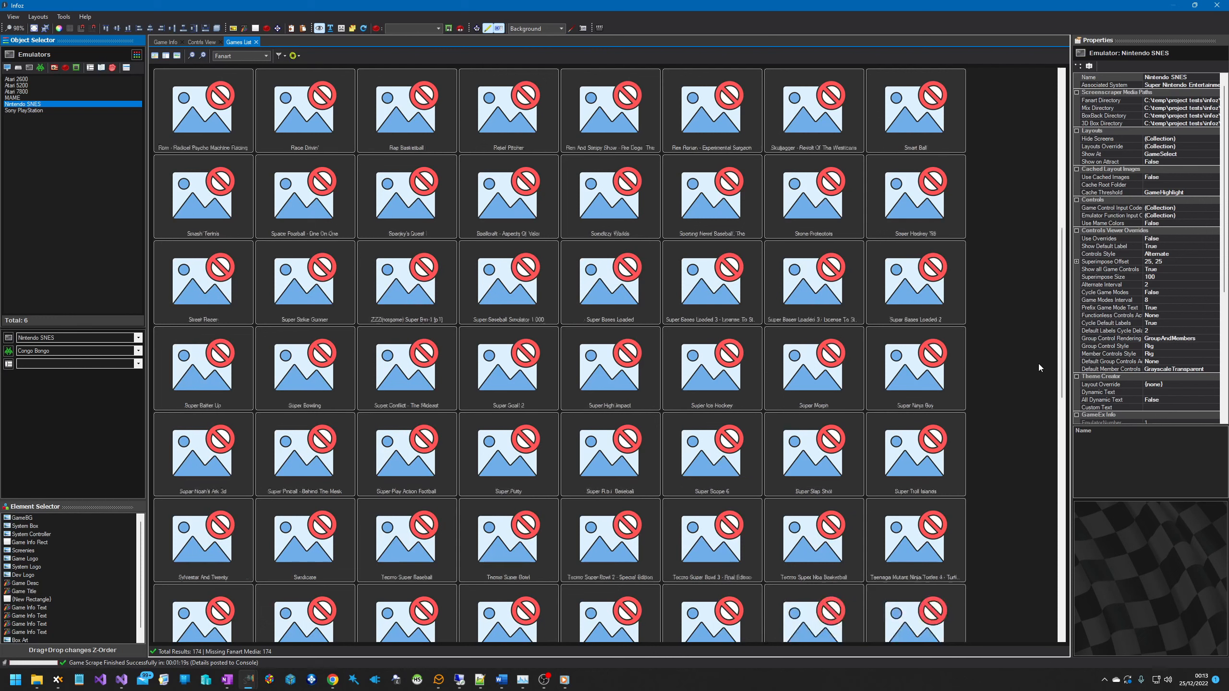
pyautogui.click(266, 56)
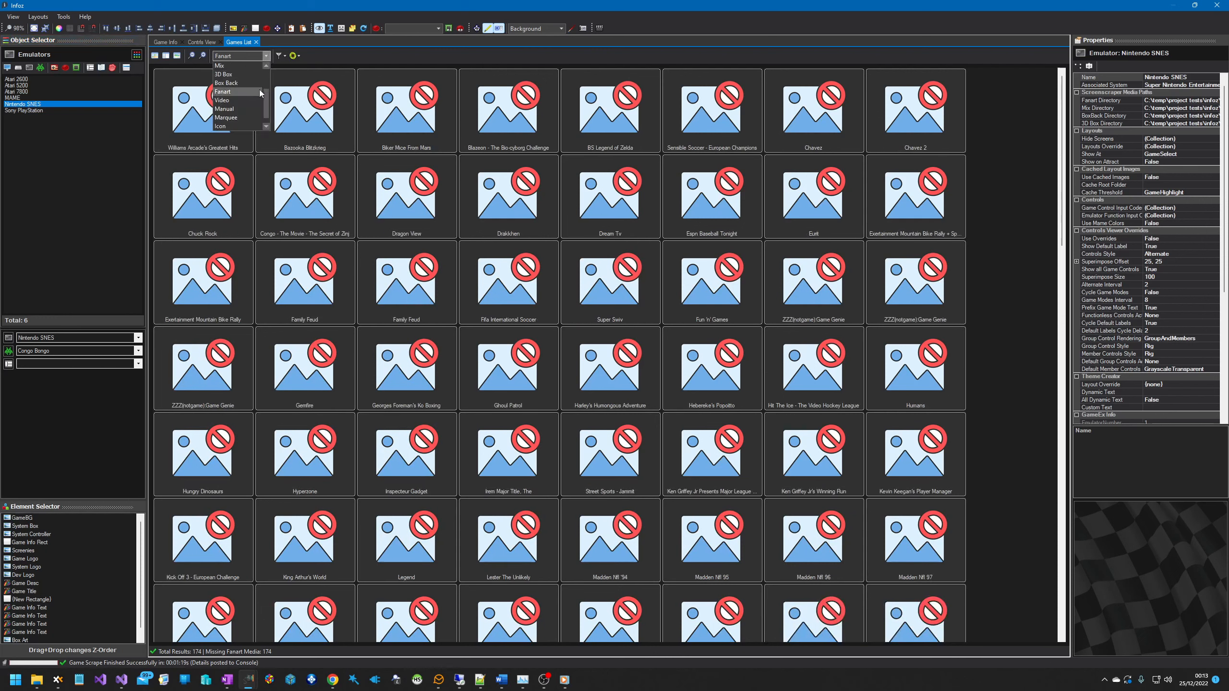
pyautogui.click(242, 74)
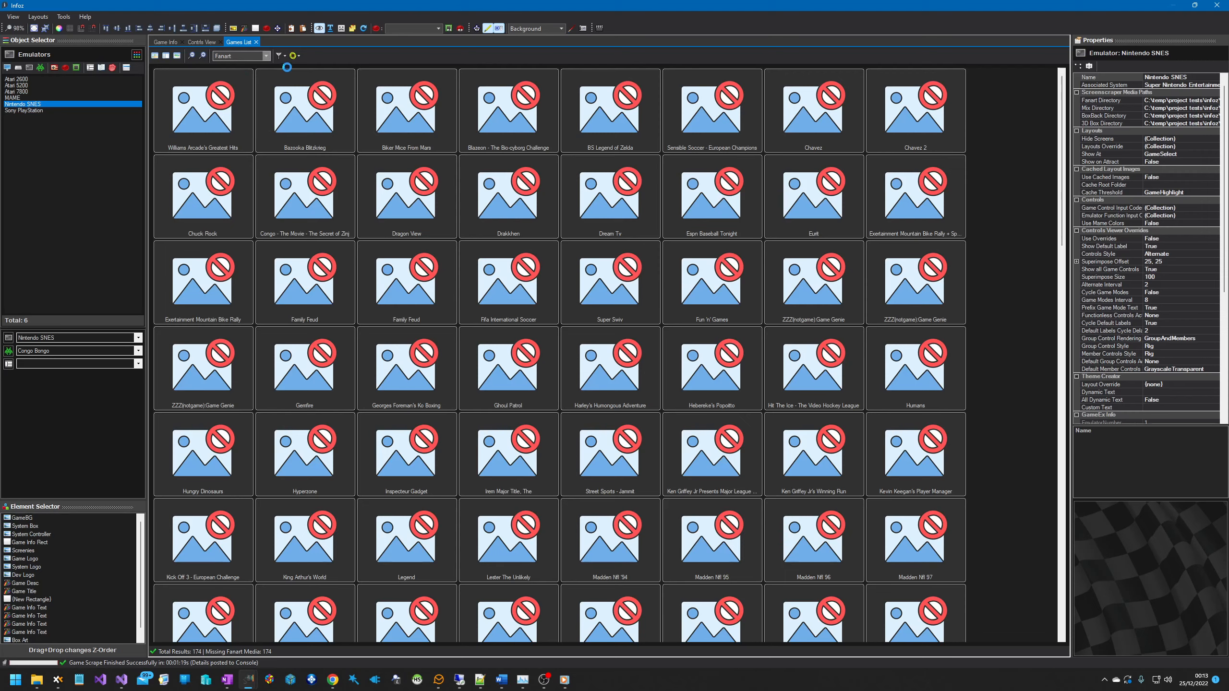
pyautogui.click(283, 57)
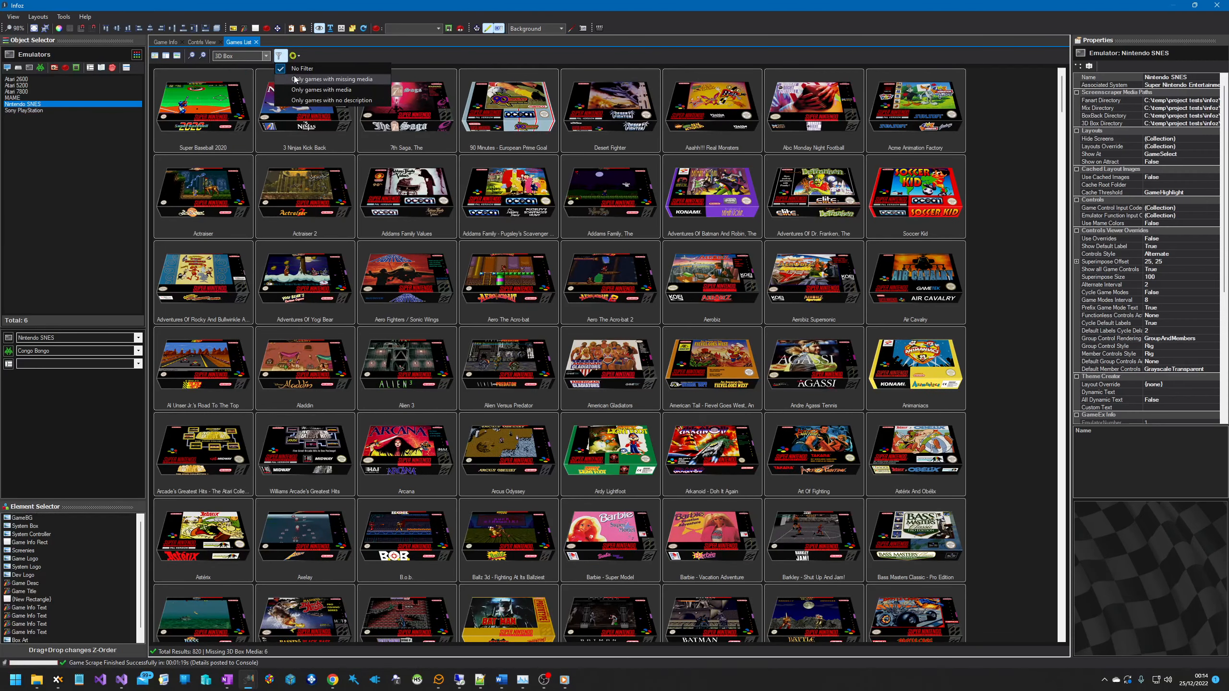
pyautogui.click(293, 75)
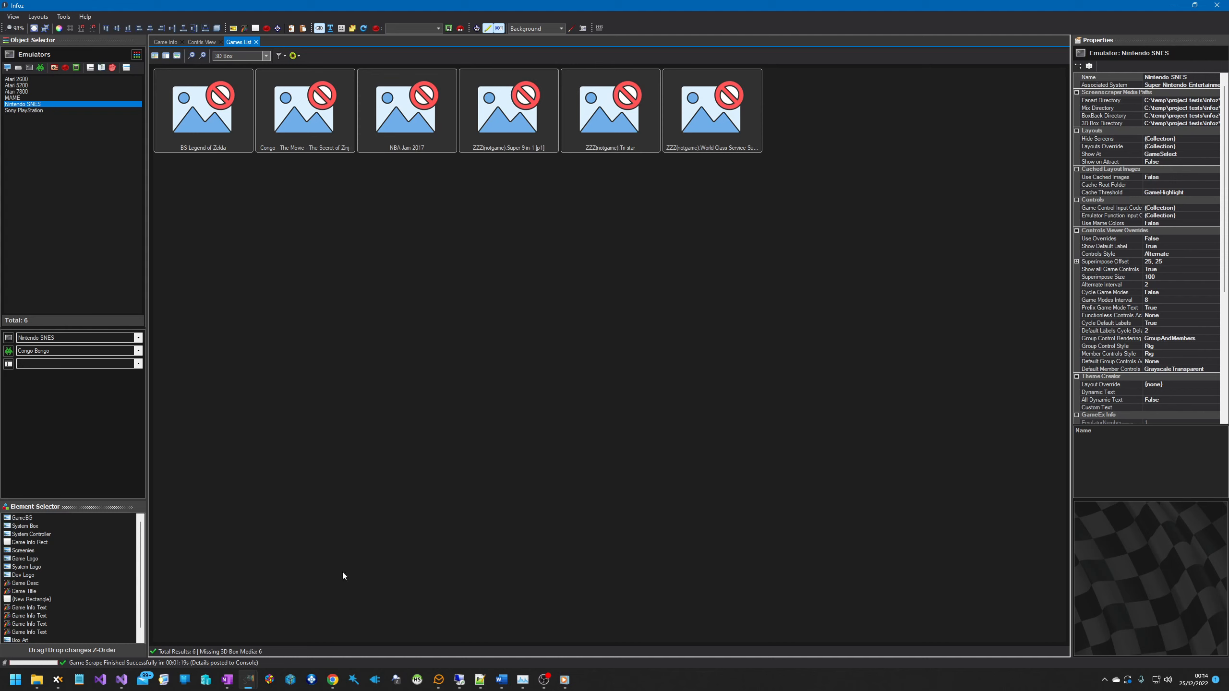
# - Launch GameEx and enlarge its Console window, returning focus to the GameEx window
pyautogui.click(311, 681)
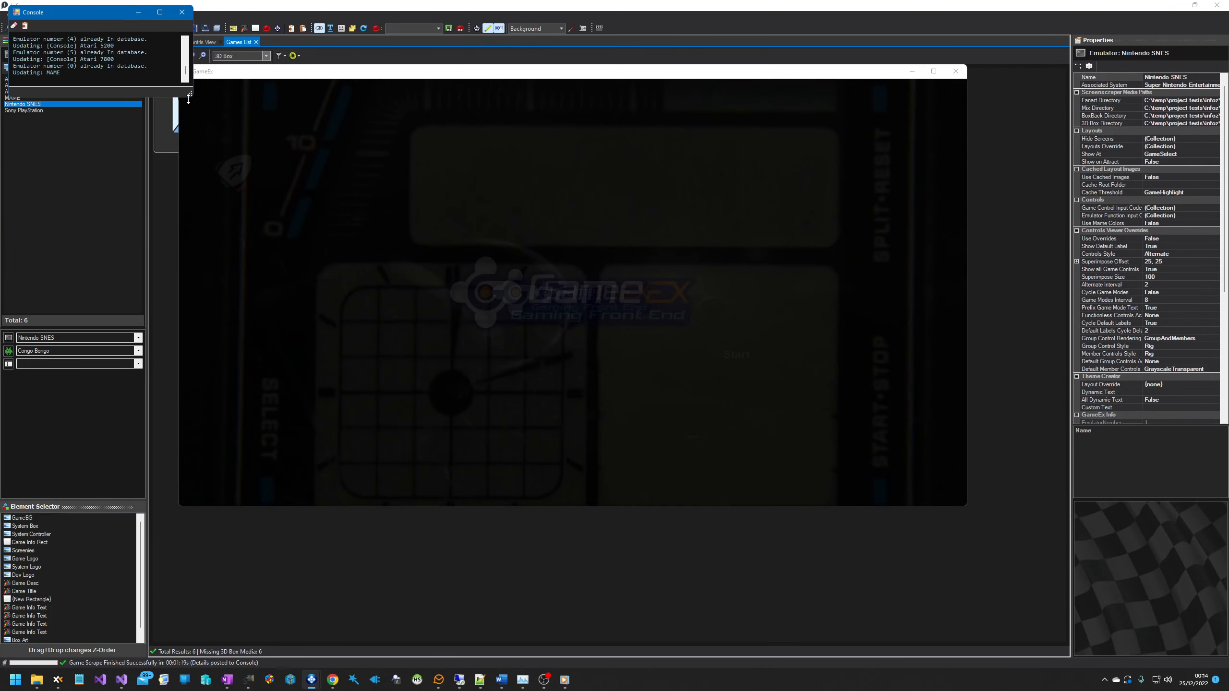
pyautogui.click(192, 95)
pyautogui.moveTo(192, 95); pyautogui.dragTo(469, 214)
pyautogui.click(646, 69)
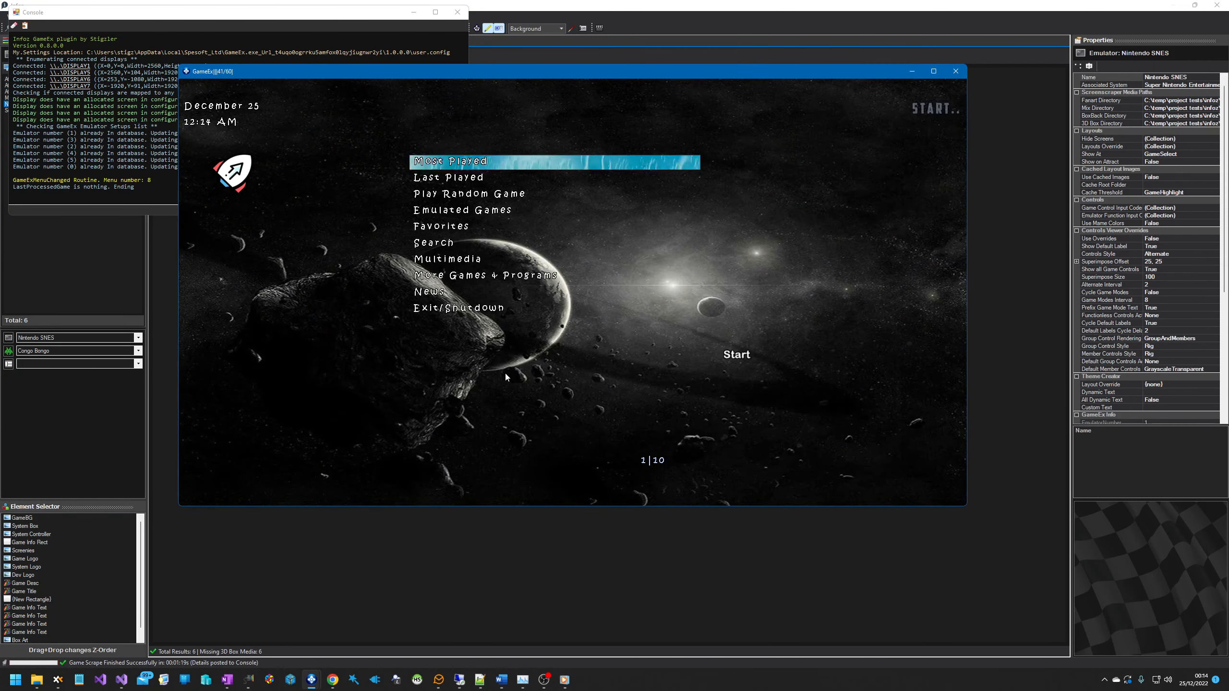
# - Go to the Atari 5200 list under Emulated Games in GameEx and open the Castle Crisis game page
pyautogui.click(488, 209)
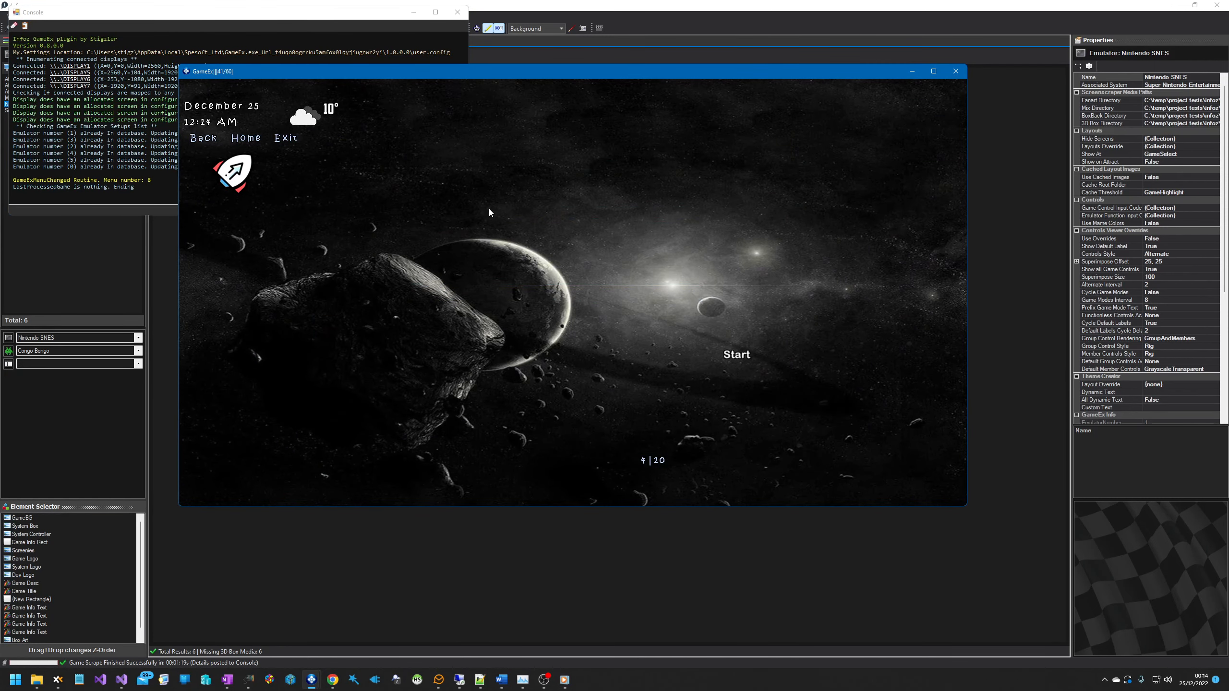
pyautogui.click(507, 211)
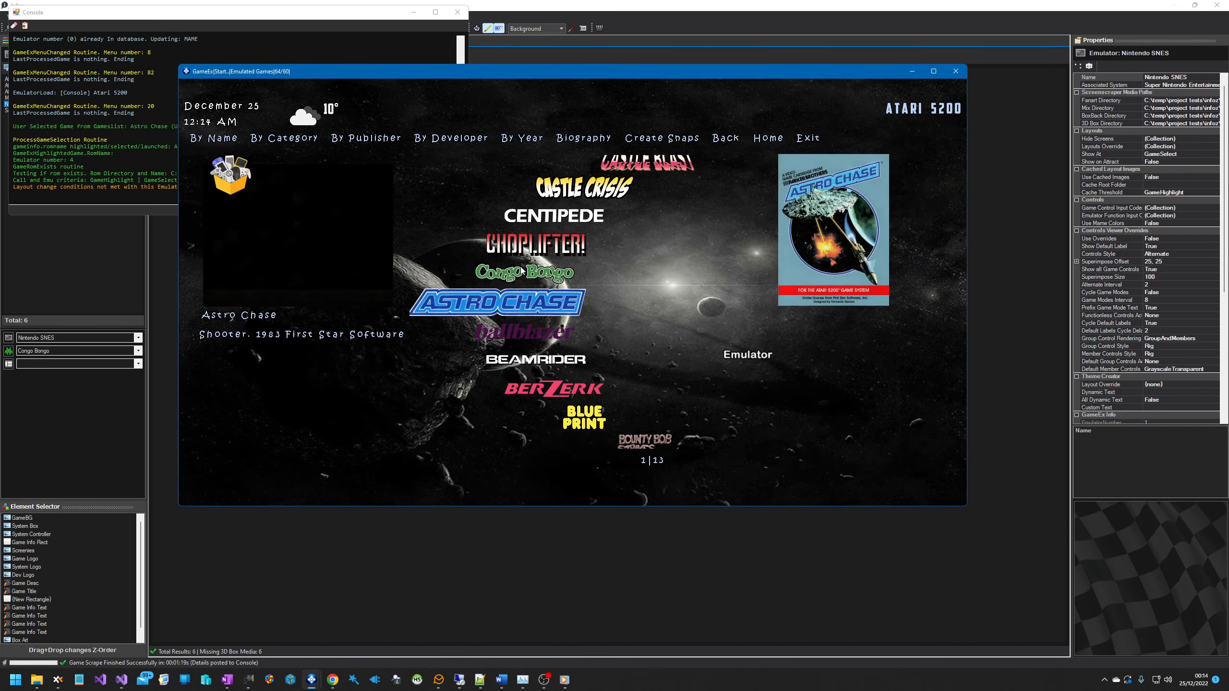
pyautogui.press('Down')
pyautogui.press('Down')
pyautogui.press('Down')
pyautogui.press('Down')
pyautogui.press('Down')
pyautogui.press('Down')
pyautogui.press('Down')
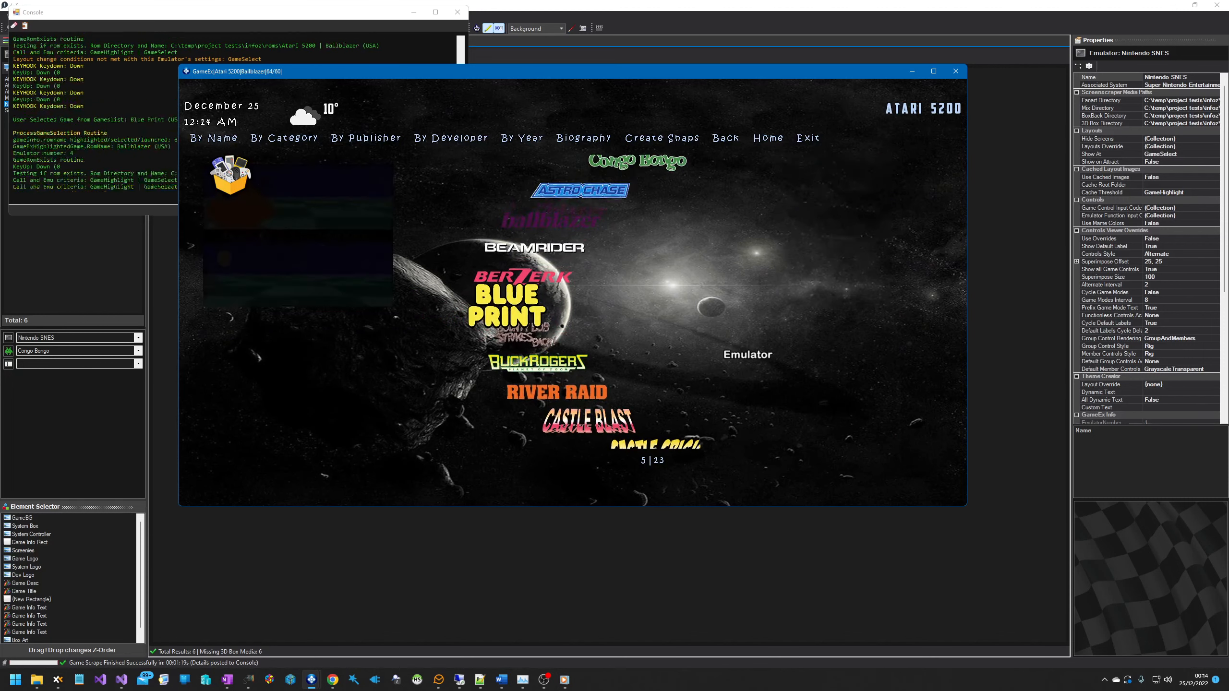
pyautogui.press('Down')
pyautogui.press('Down')
pyautogui.press('Return')
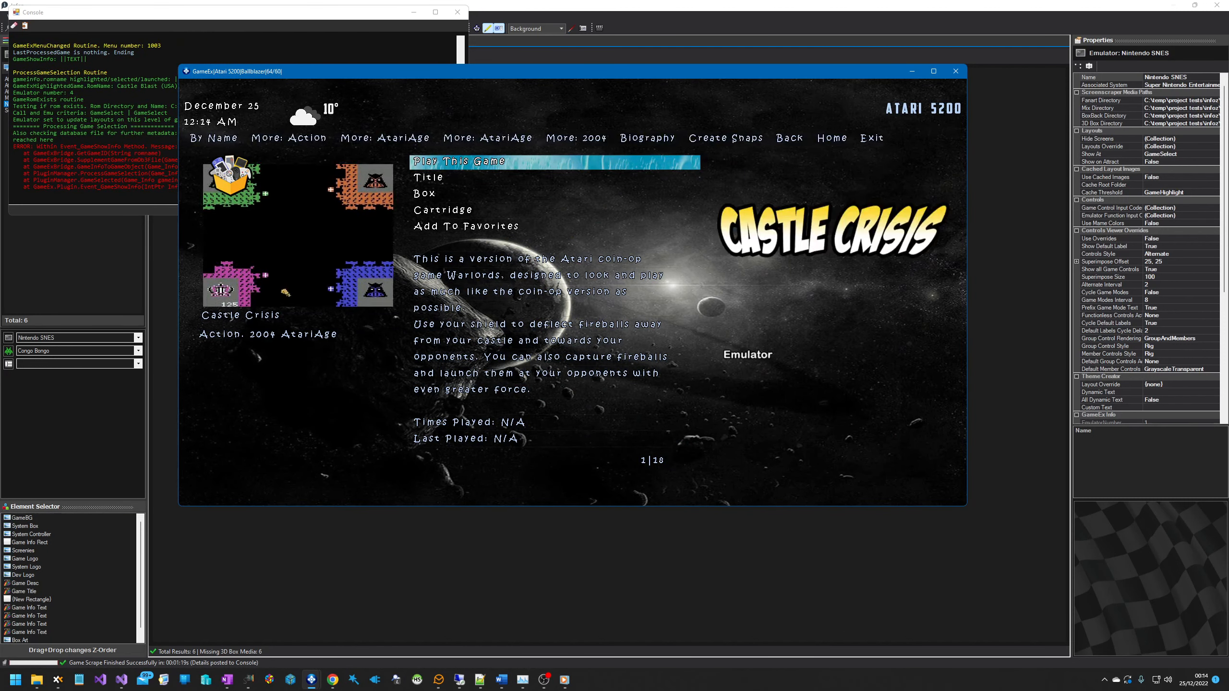
# - Look through the Title, Box and Cartridge entries of Castle Crisis, and leave GameEx
pyautogui.press('Down')
pyautogui.press('Down')
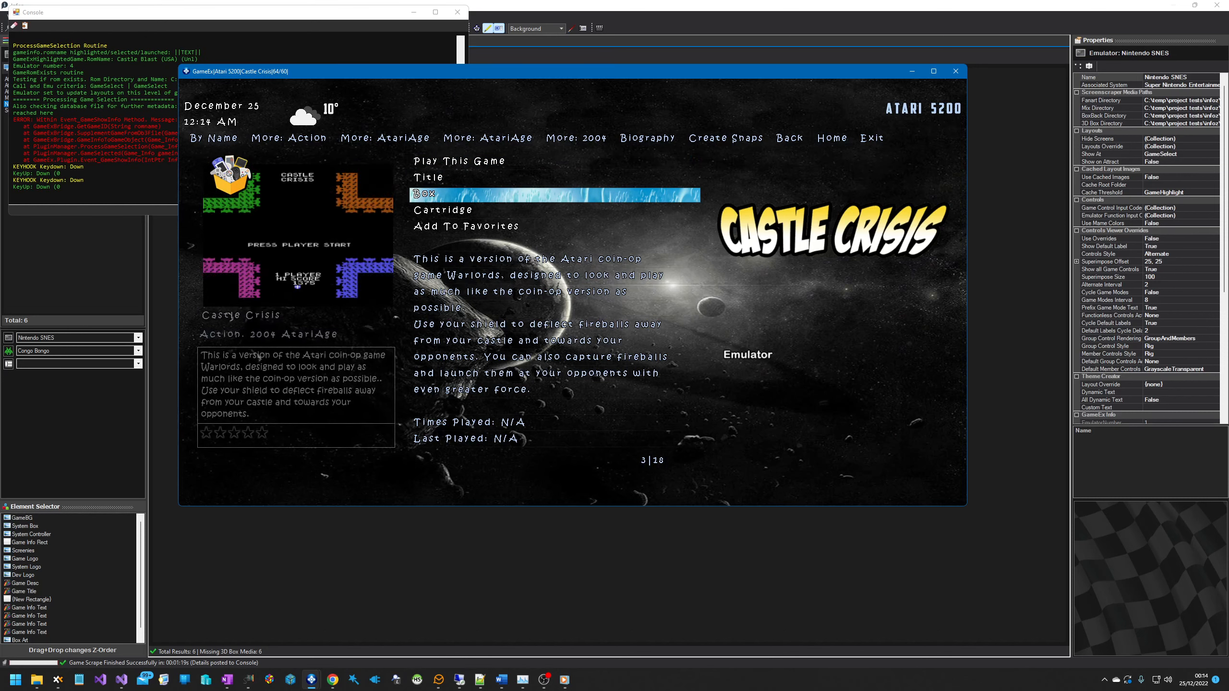
pyautogui.press('Down')
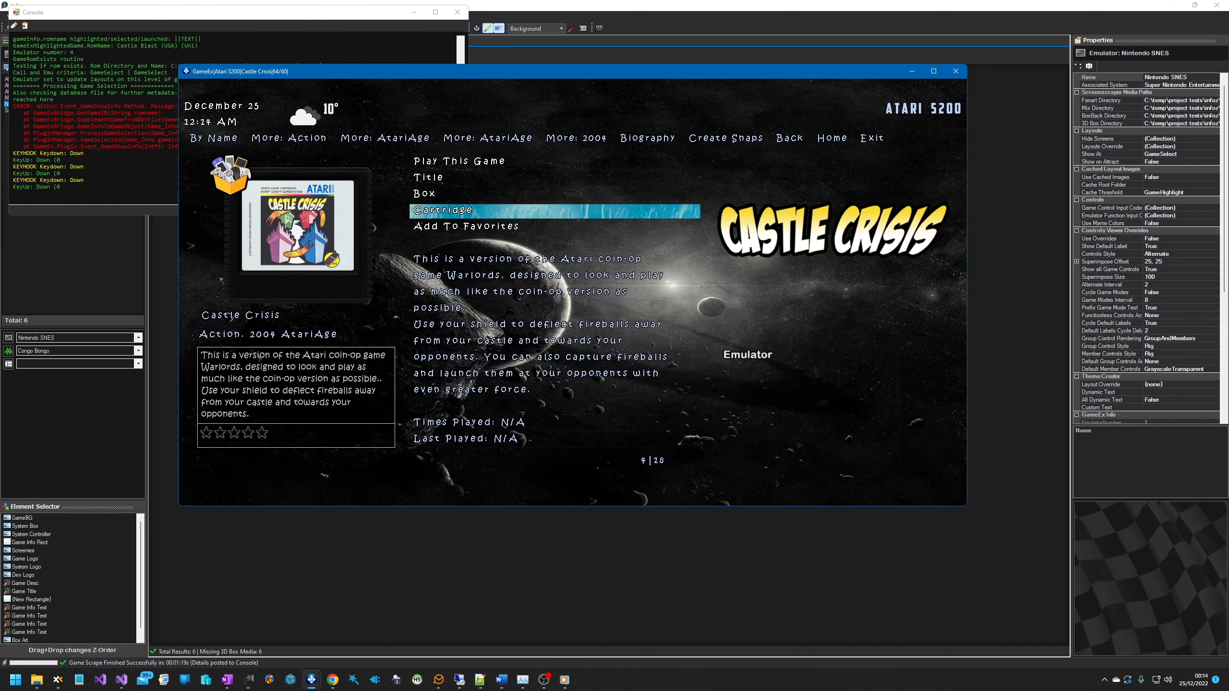
pyautogui.press('Escape')
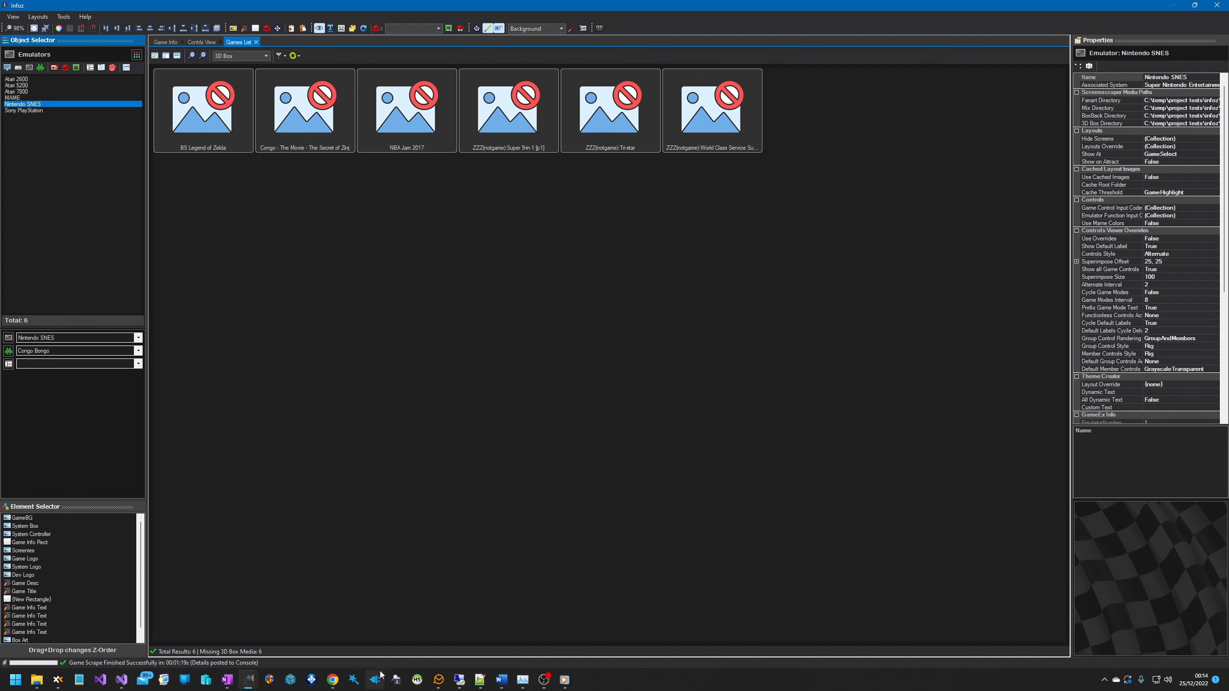
# - Launch GameEx again and open its Emulated Games menu
pyautogui.click(311, 679)
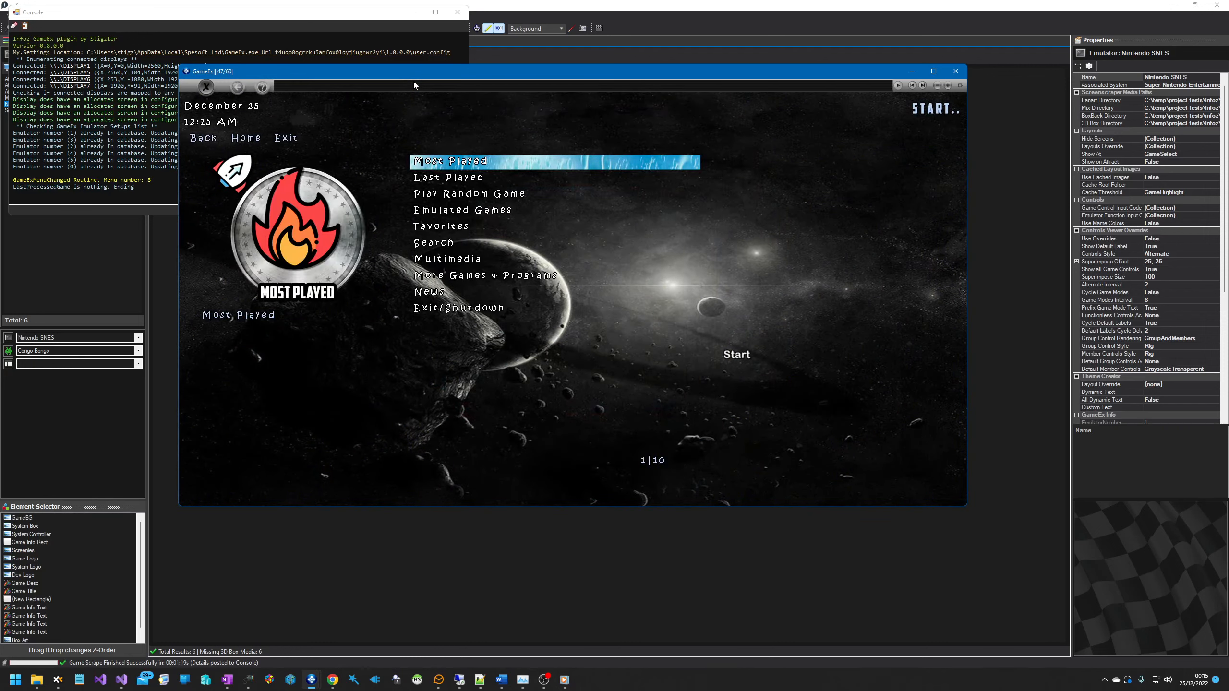
pyautogui.press('Down')
pyautogui.press('Down')
pyautogui.press('Down')
pyautogui.press('s')
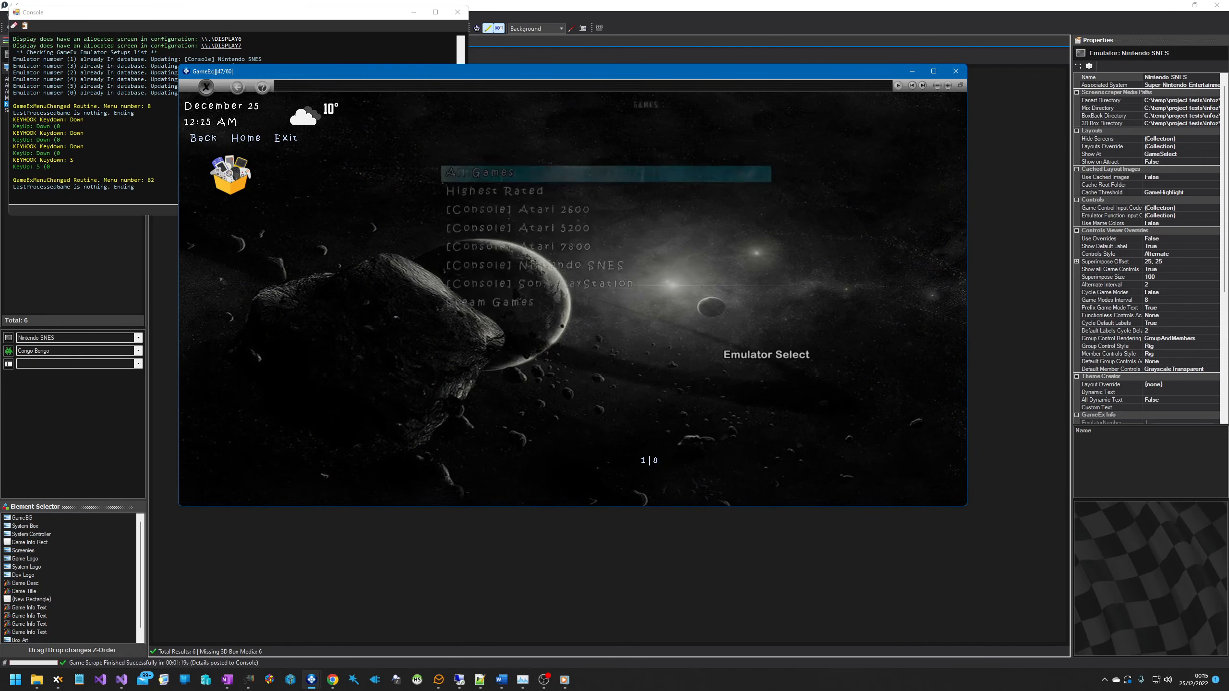
# - Open the Astro Chase page under Atari 5200 to check its description in GameEx, and close GameEx
pyautogui.press('Down')
pyautogui.press('Down')
pyautogui.press('Down')
pyautogui.press('s')
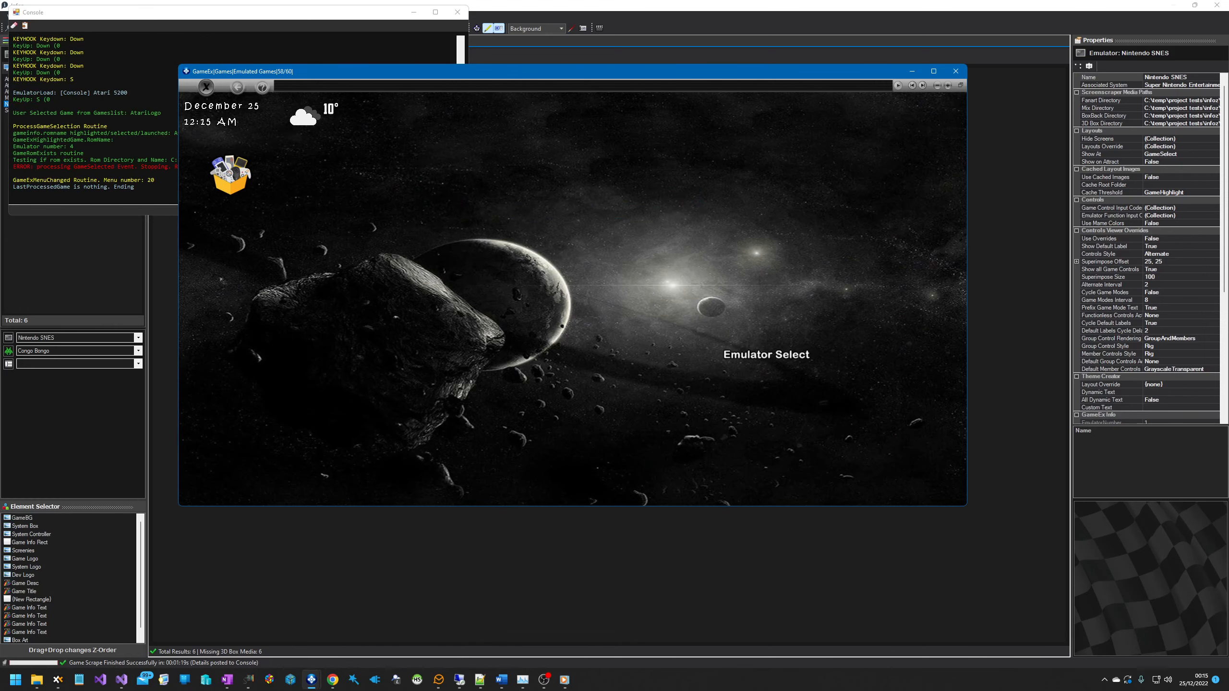
pyautogui.press('s')
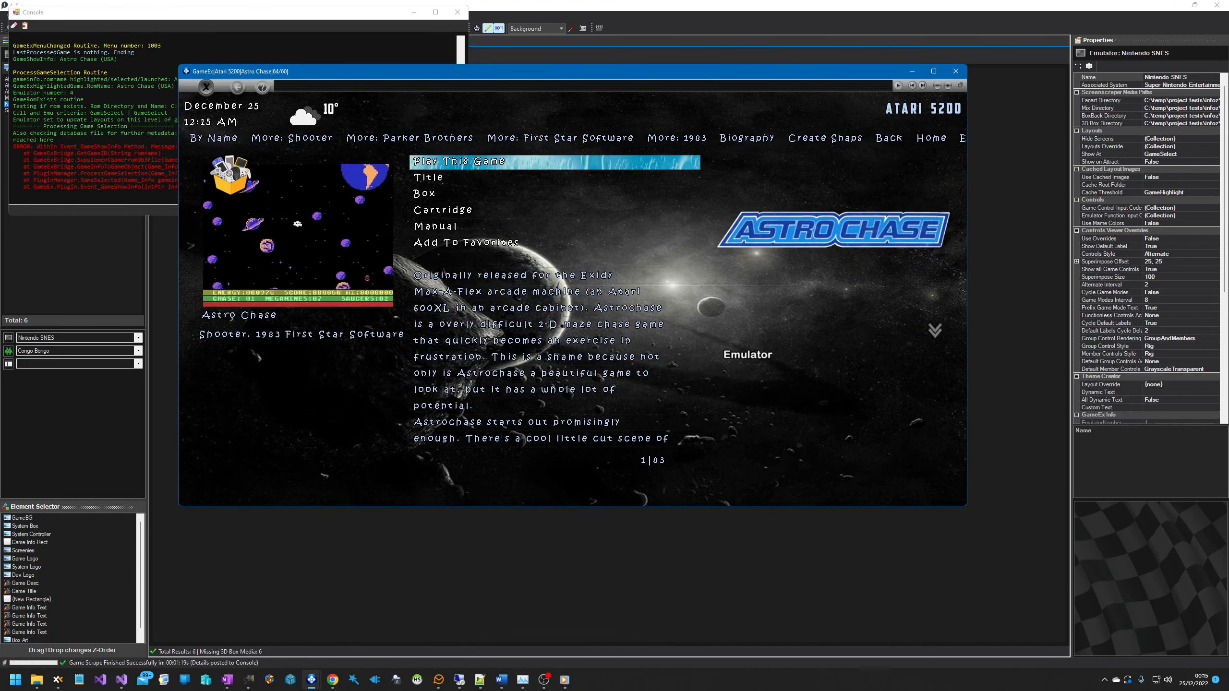
pyautogui.click(955, 72)
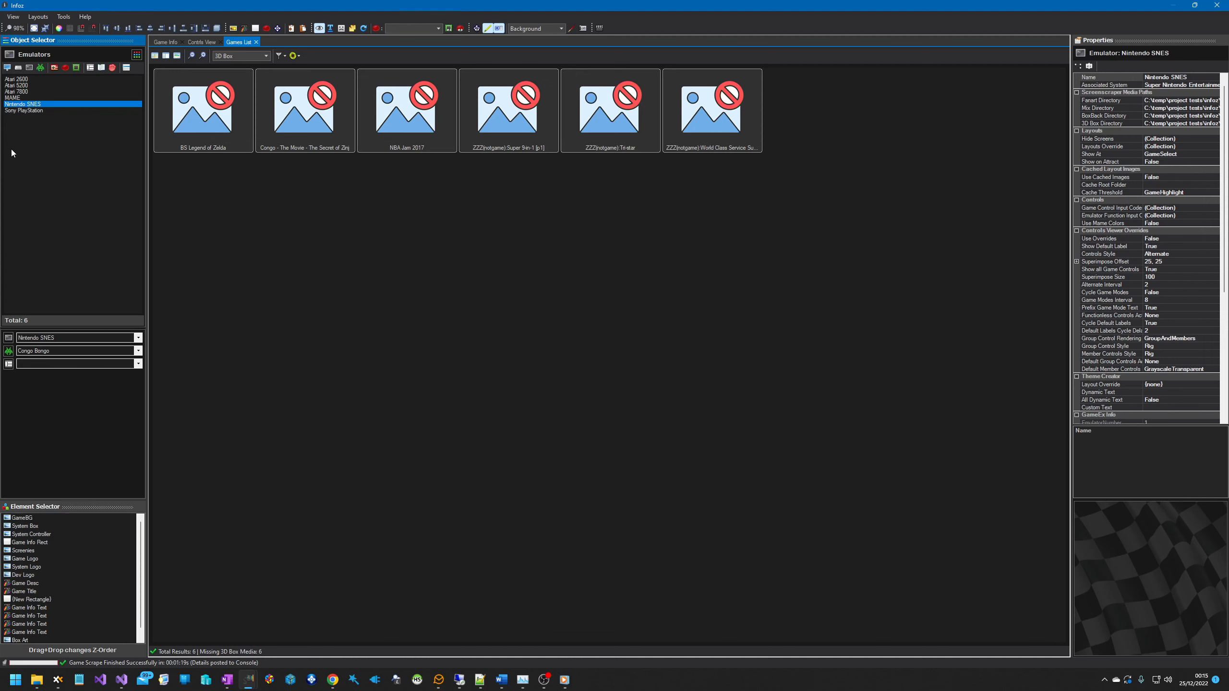
# - Show the Atari 5200 games in Infoz and check the description of Astro Chase in the text editor
pyautogui.click(23, 86)
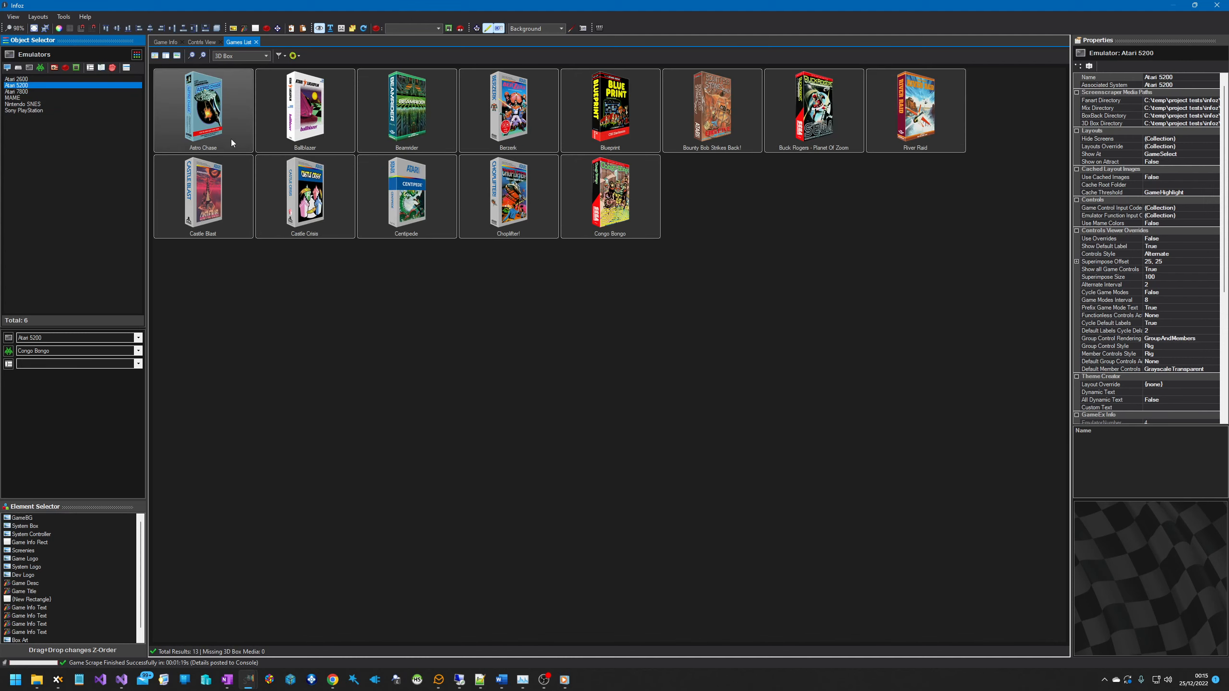
pyautogui.click(206, 104)
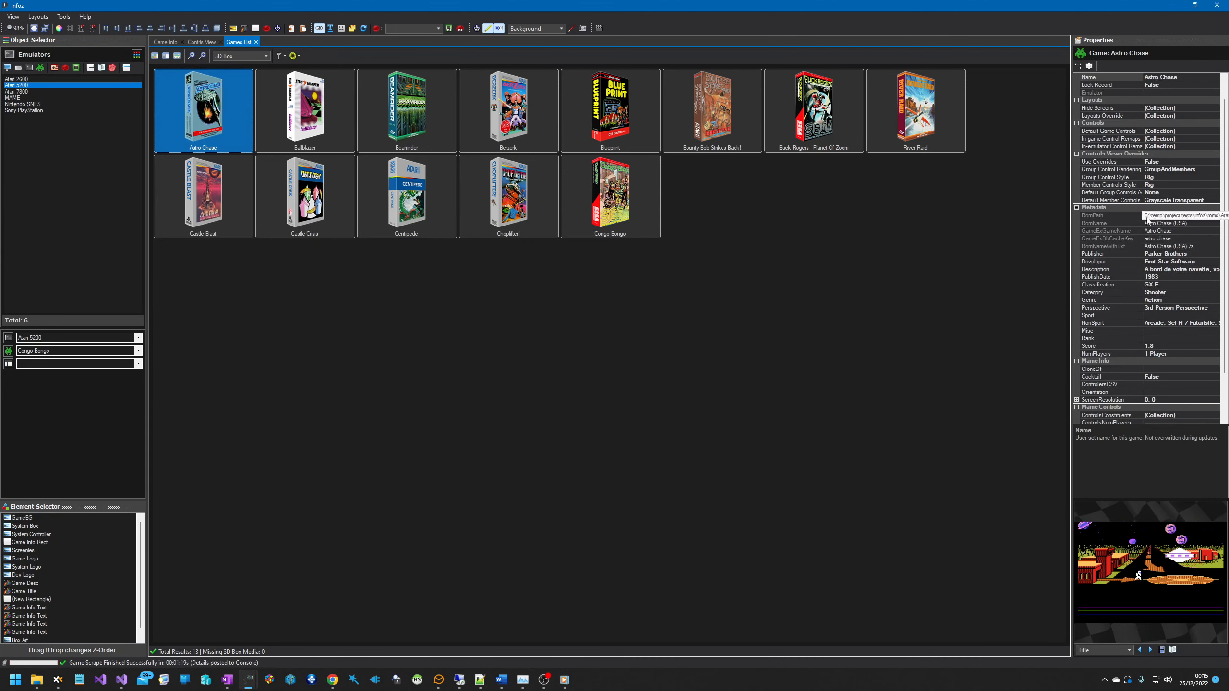
pyautogui.click(1192, 270)
pyautogui.click(1216, 269)
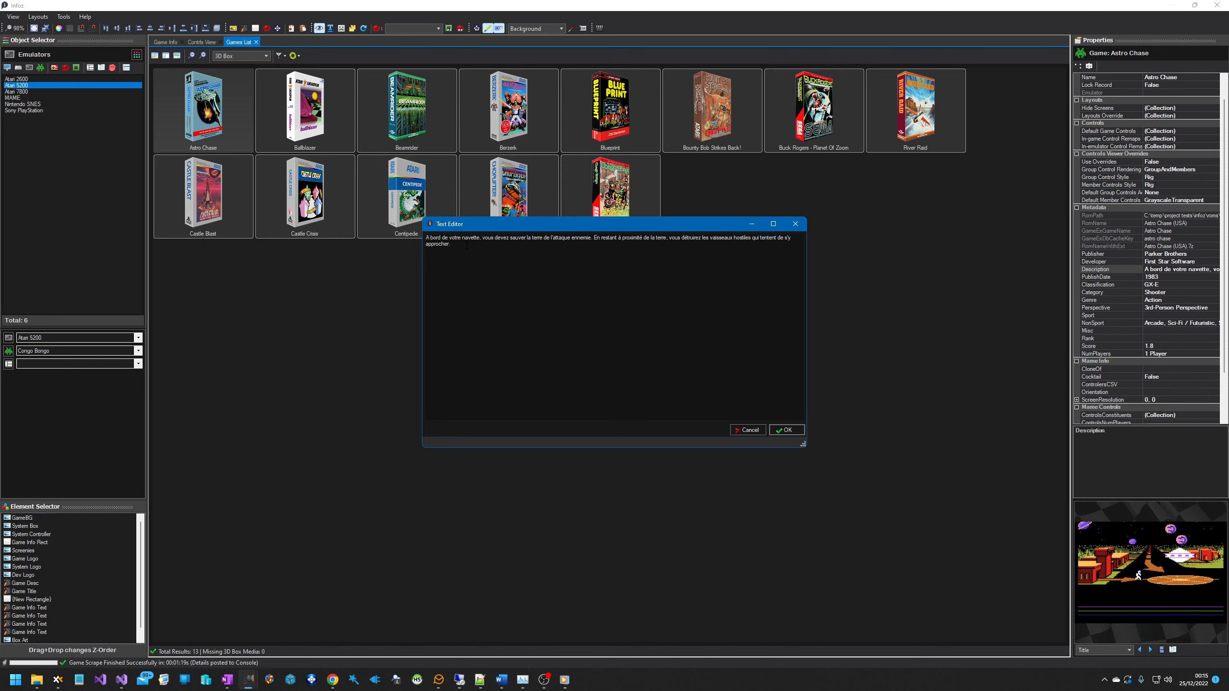
pyautogui.click(190, 120)
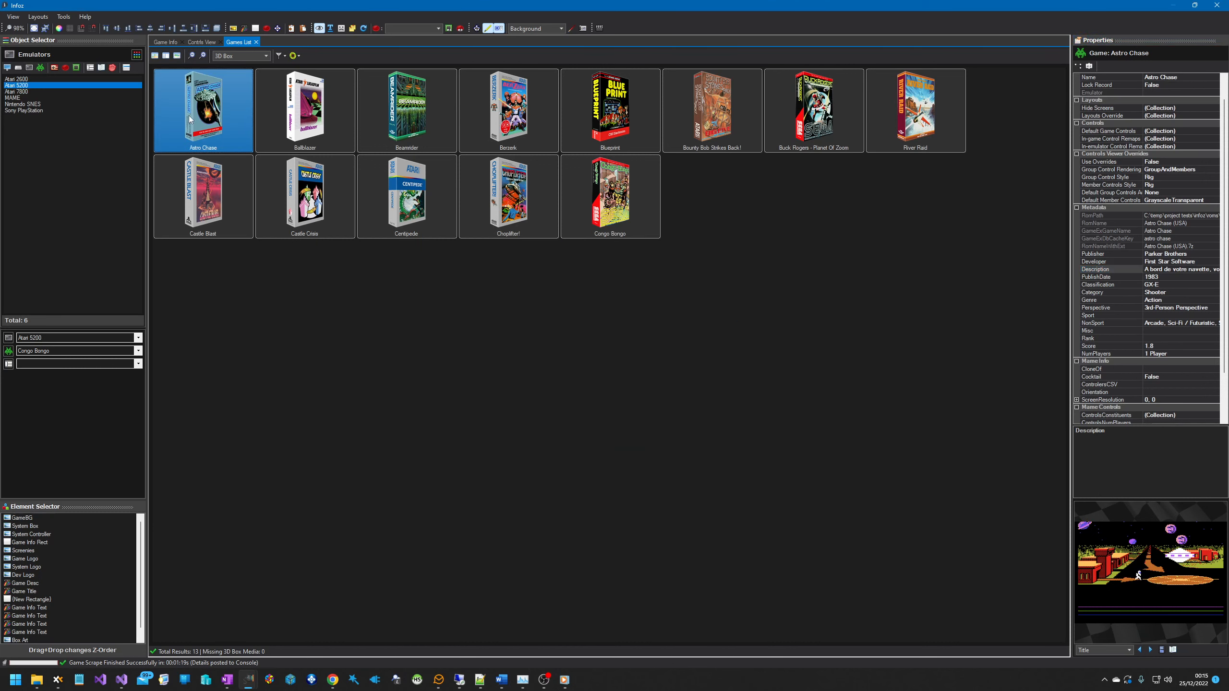
# - Restart GameEx and enter the Emulated Games menu to compare its game data with Infoz
pyautogui.click(311, 680)
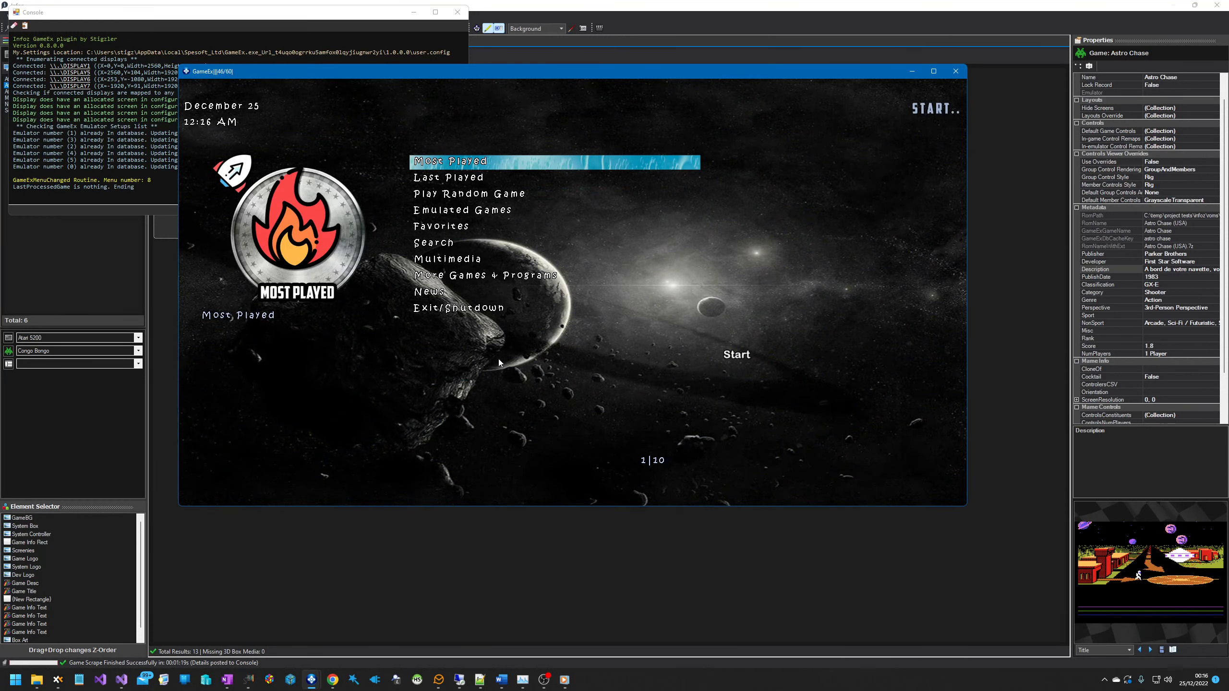
pyautogui.press('Down')
pyautogui.press('Down')
pyautogui.press('Down')
pyautogui.press('s')
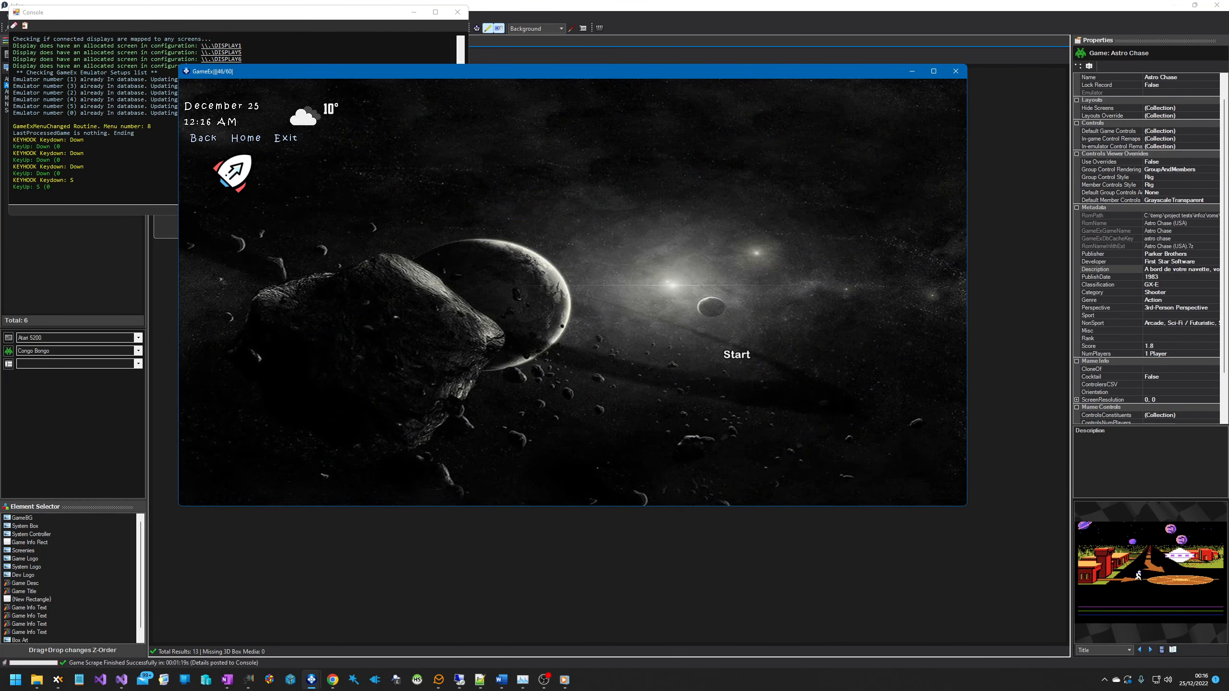
# - Read the Atari 5200 description of Astro Chase in GameEx for comparison, and close GameEx
pyautogui.press('Down')
pyautogui.press('Down')
pyautogui.press('Down')
pyautogui.press('s')
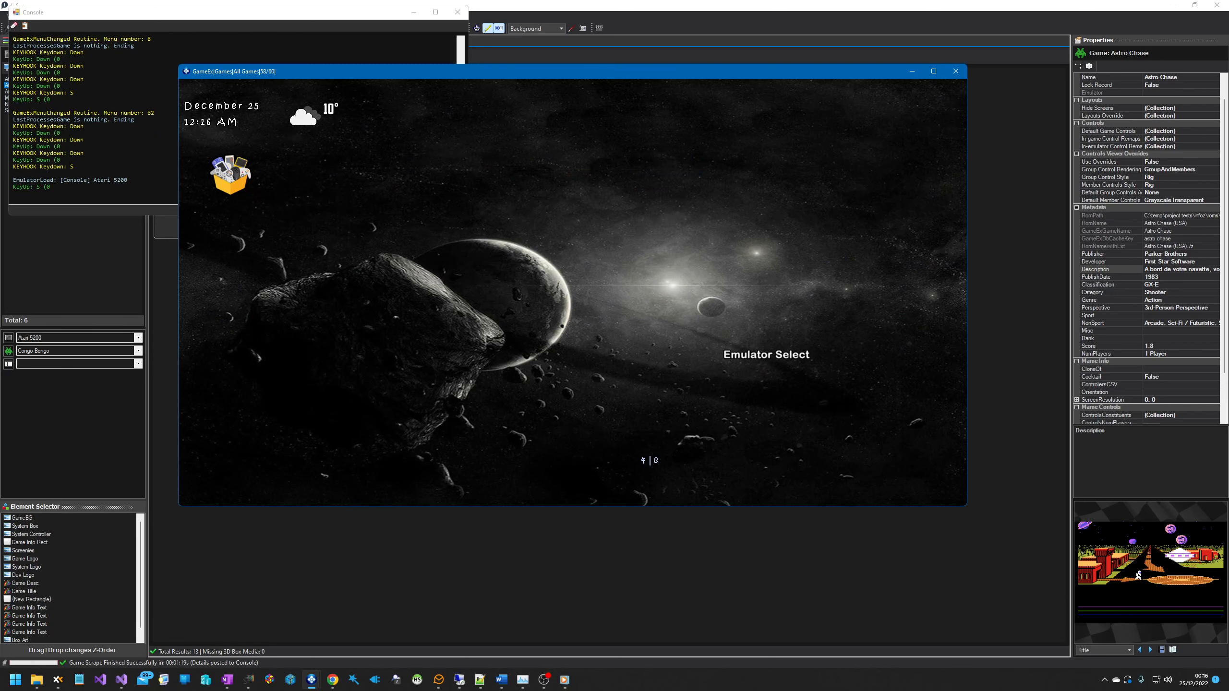
pyautogui.press('s')
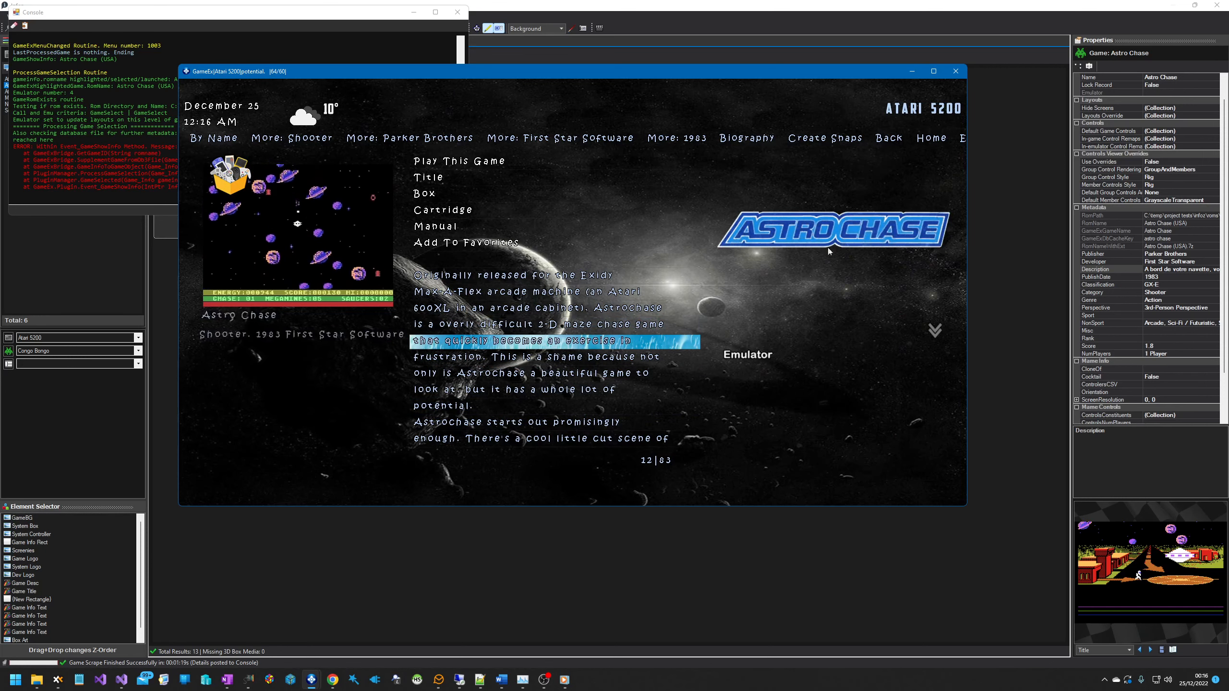
pyautogui.click(960, 73)
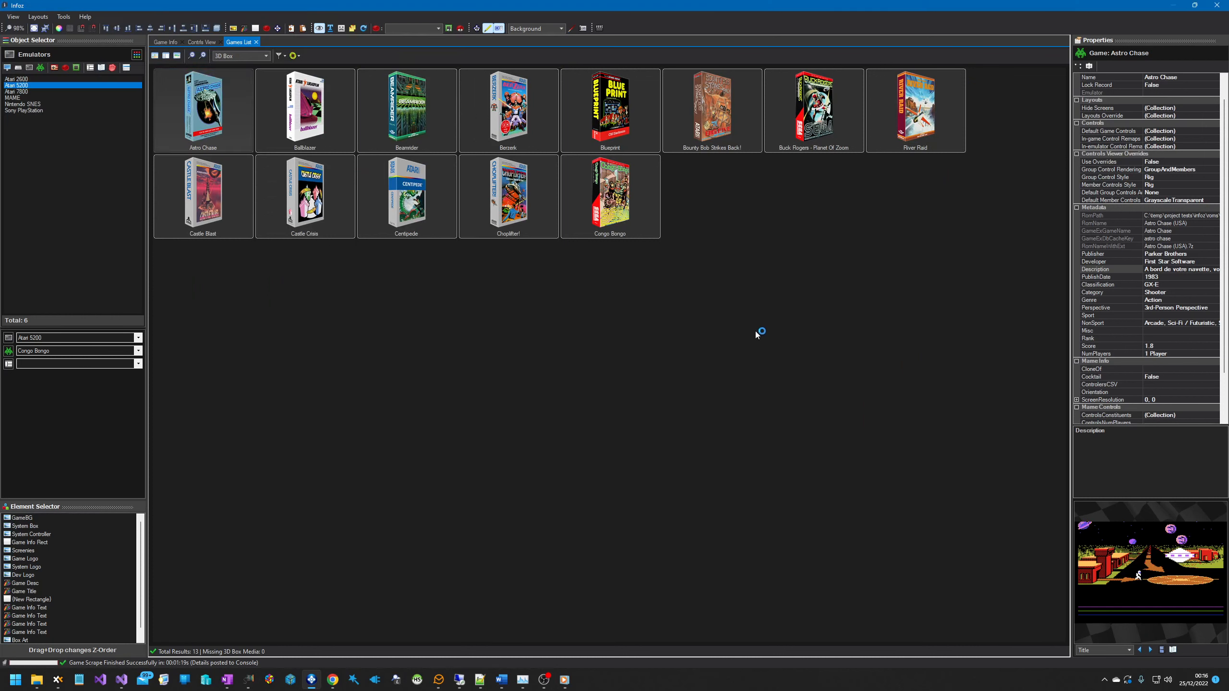
# - Review the Description metadata of Astro Chase in the Infoz text editor once more, and close the editor
pyautogui.click(1191, 270)
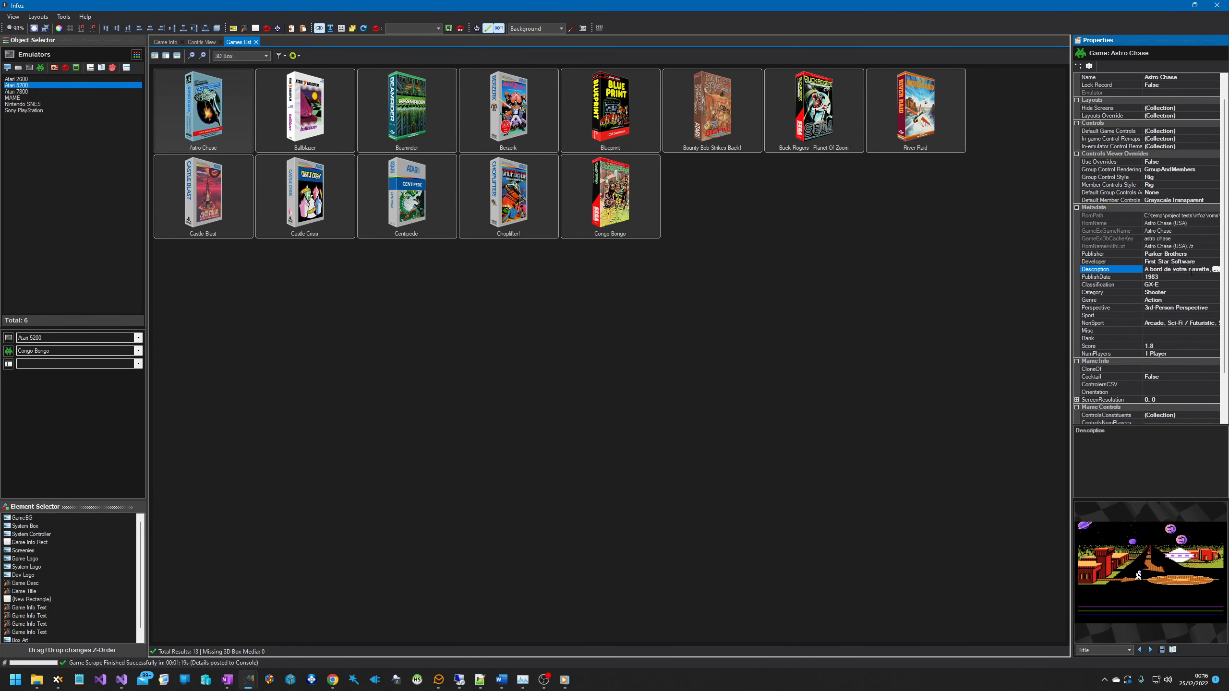
pyautogui.click(1215, 269)
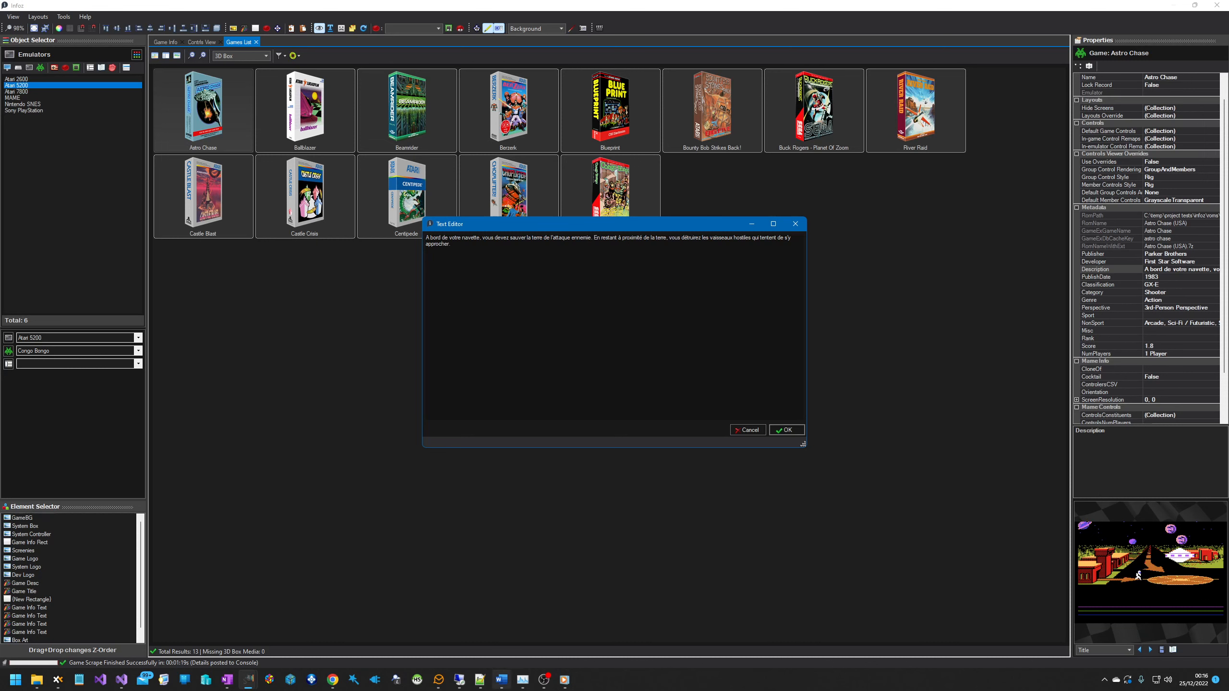
pyautogui.click(785, 429)
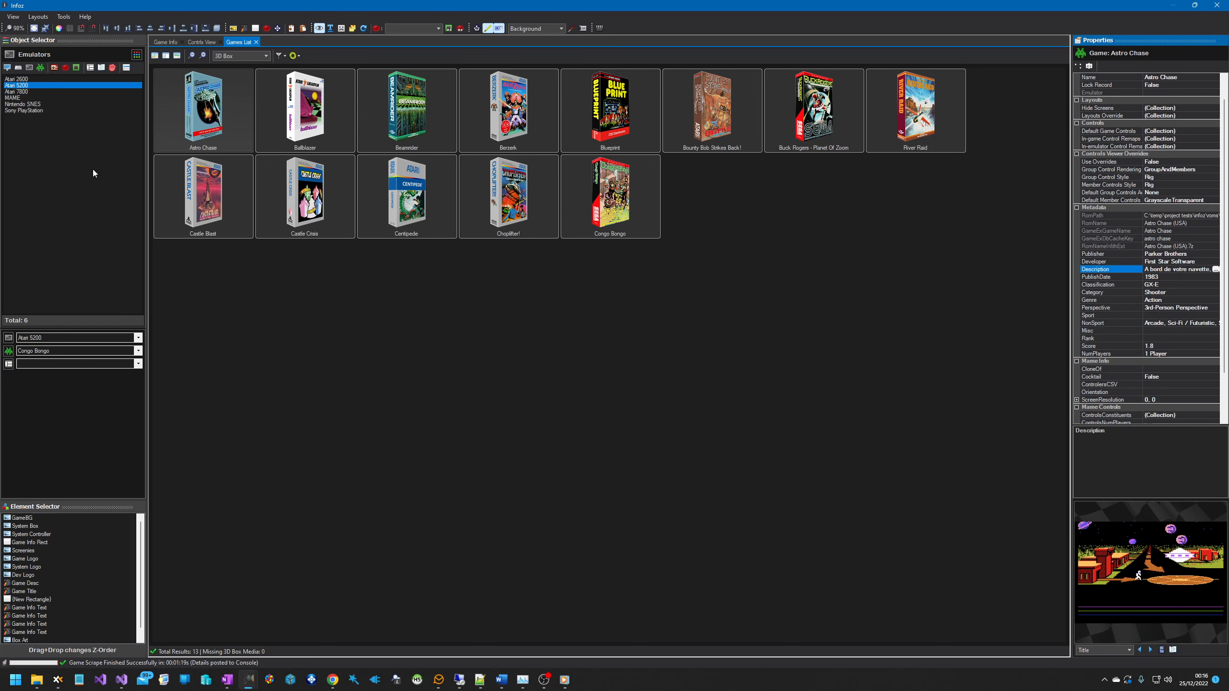
# - Update the GameEx database from the Atari 5200 emulator's games, confirming the overwrite
pyautogui.rightClick(55, 88)
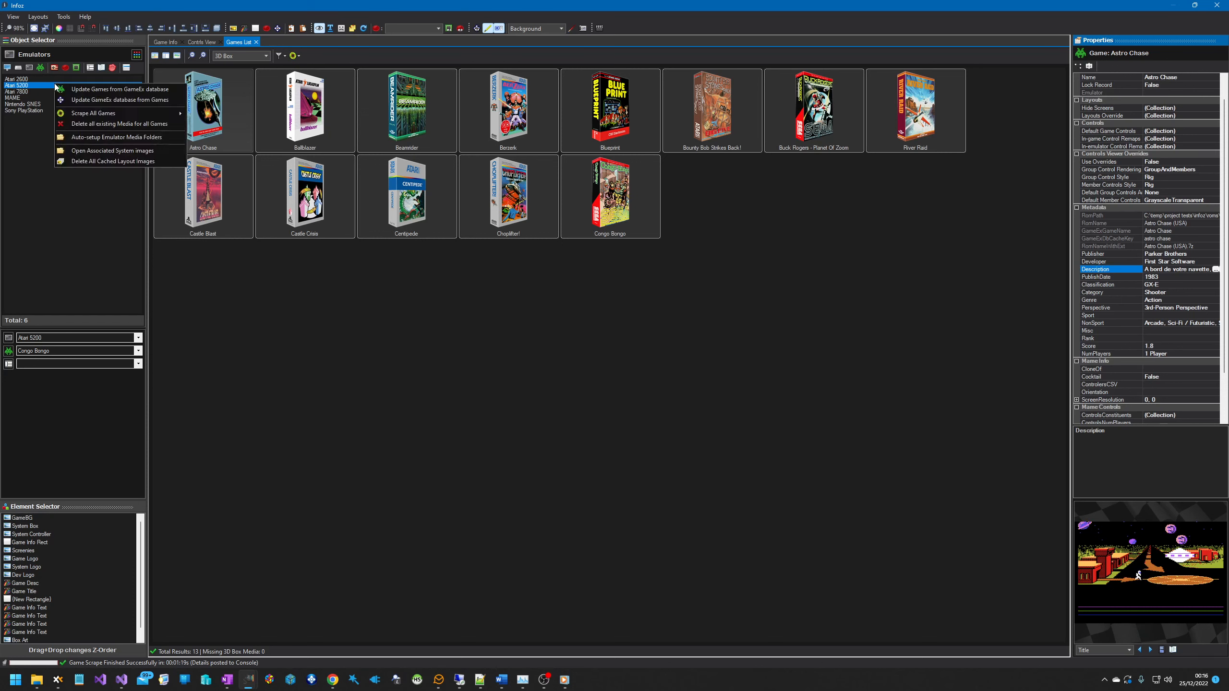
pyautogui.click(133, 99)
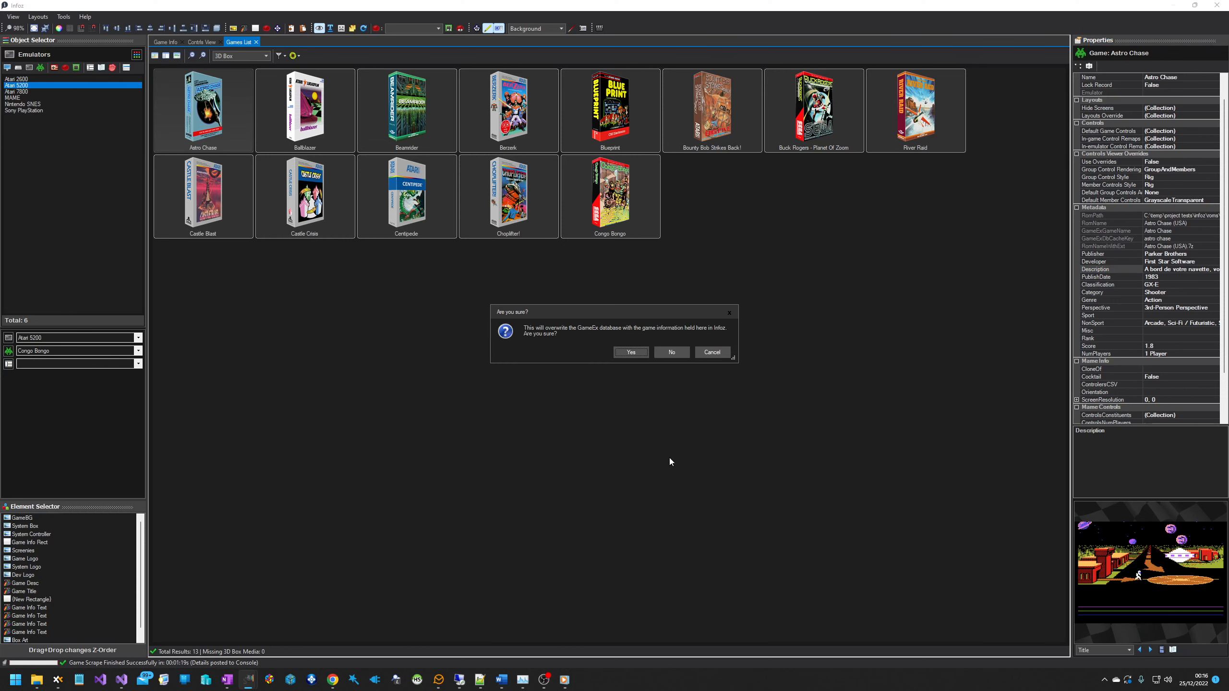
pyautogui.click(631, 352)
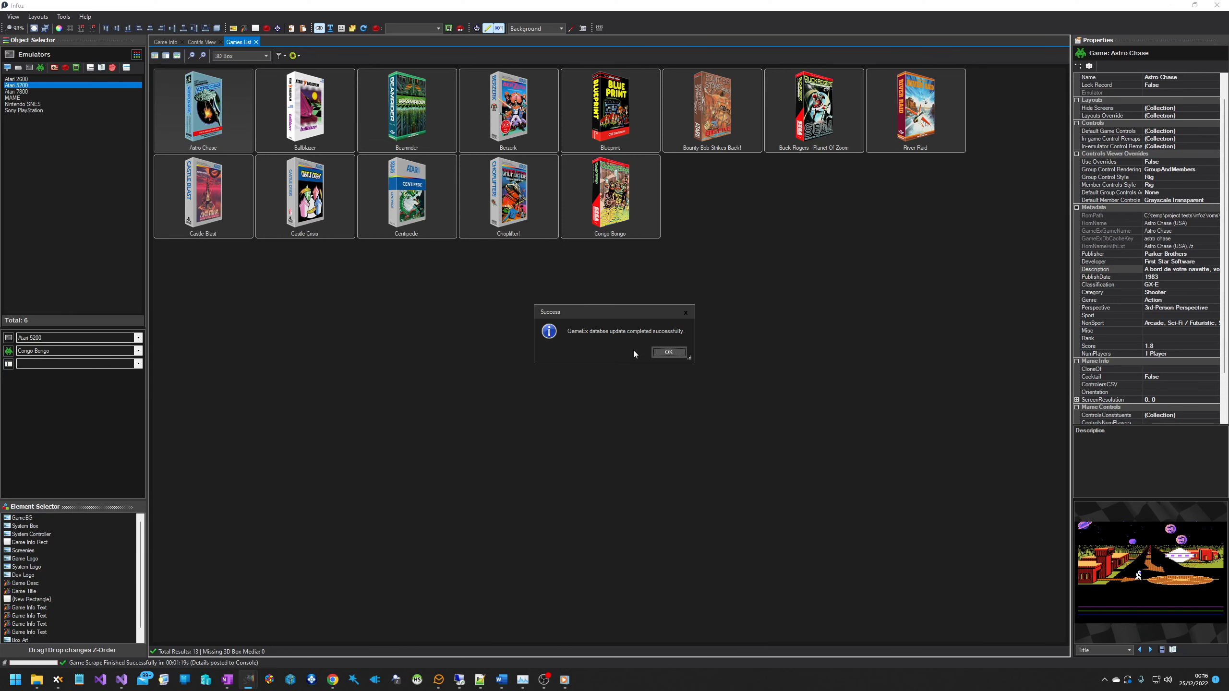
# - Launch GameEx, open Astro Chase in the Atari 5200 games to check its transferred description, and close GameEx
pyautogui.click(669, 351)
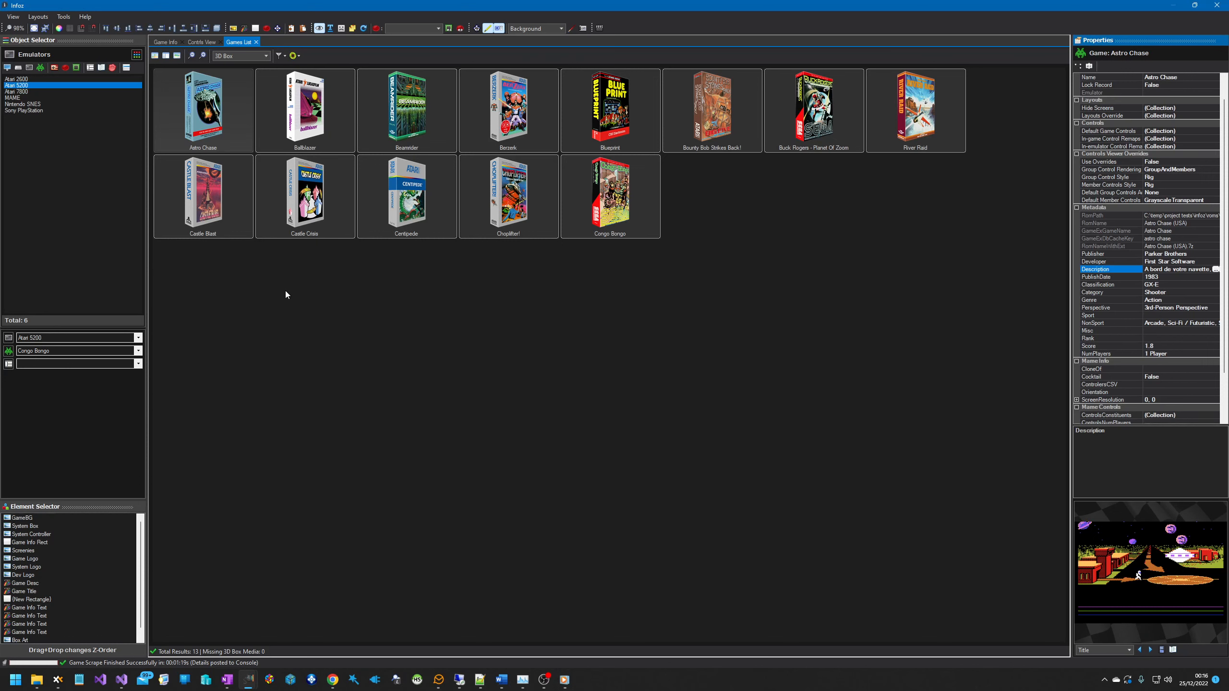
pyautogui.click(313, 683)
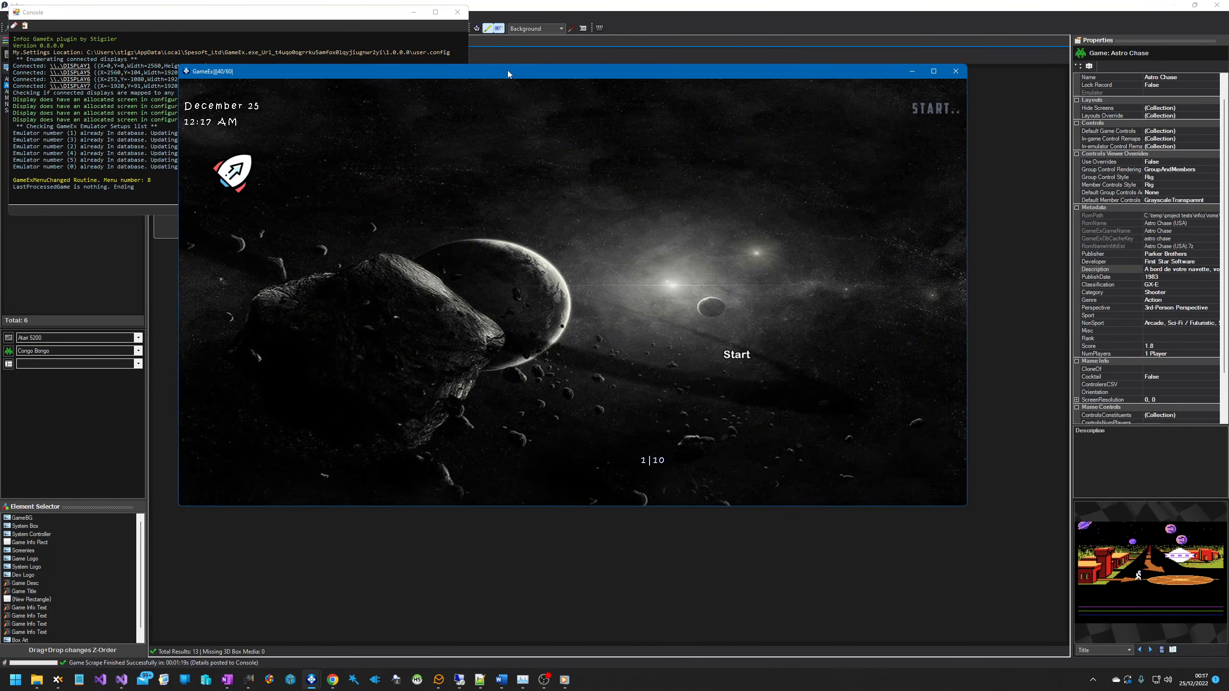
pyautogui.click(482, 211)
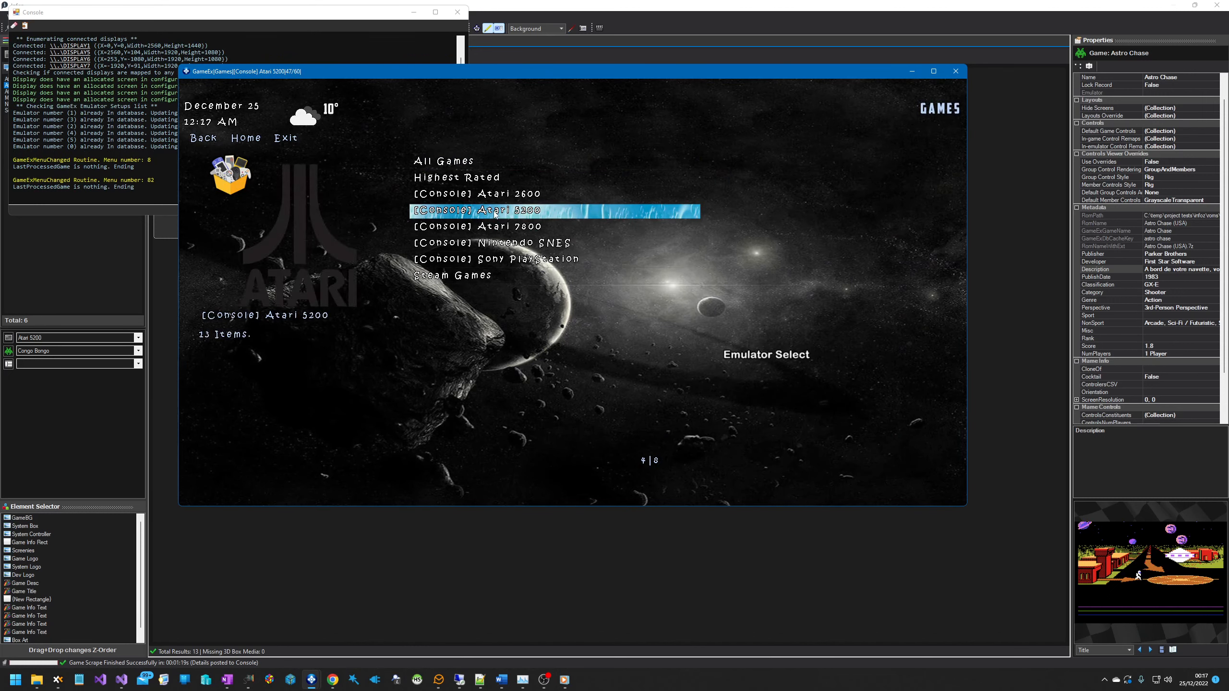
pyautogui.click(494, 210)
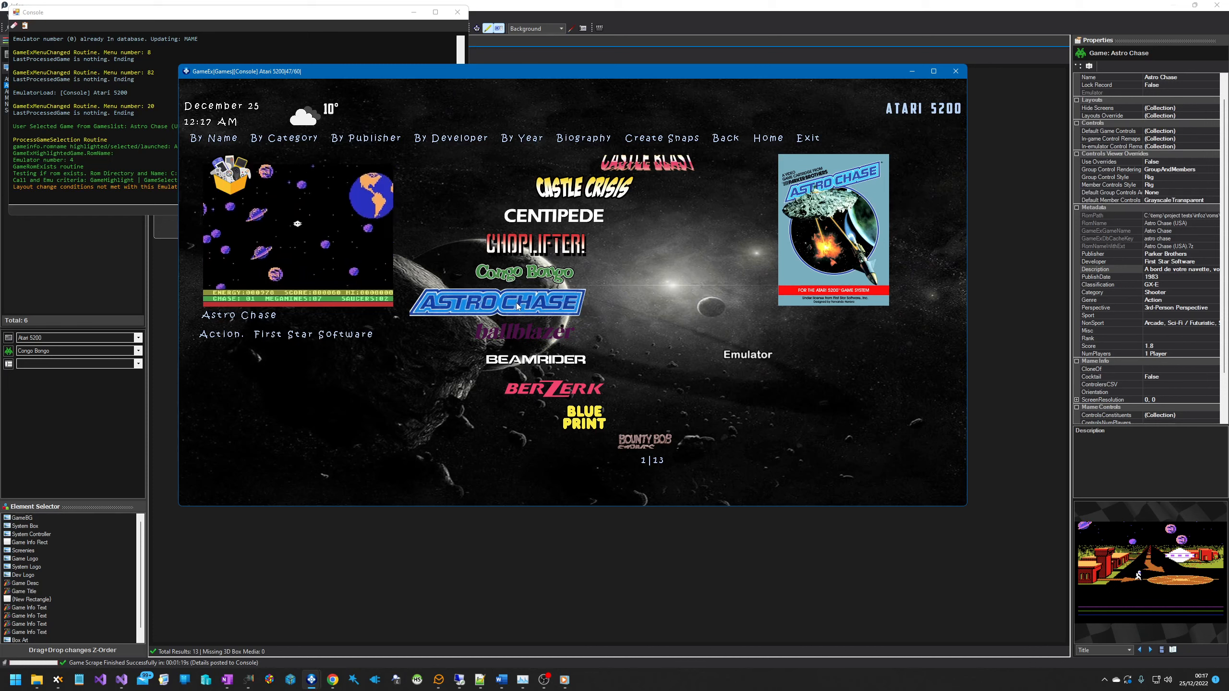
pyautogui.click(518, 301)
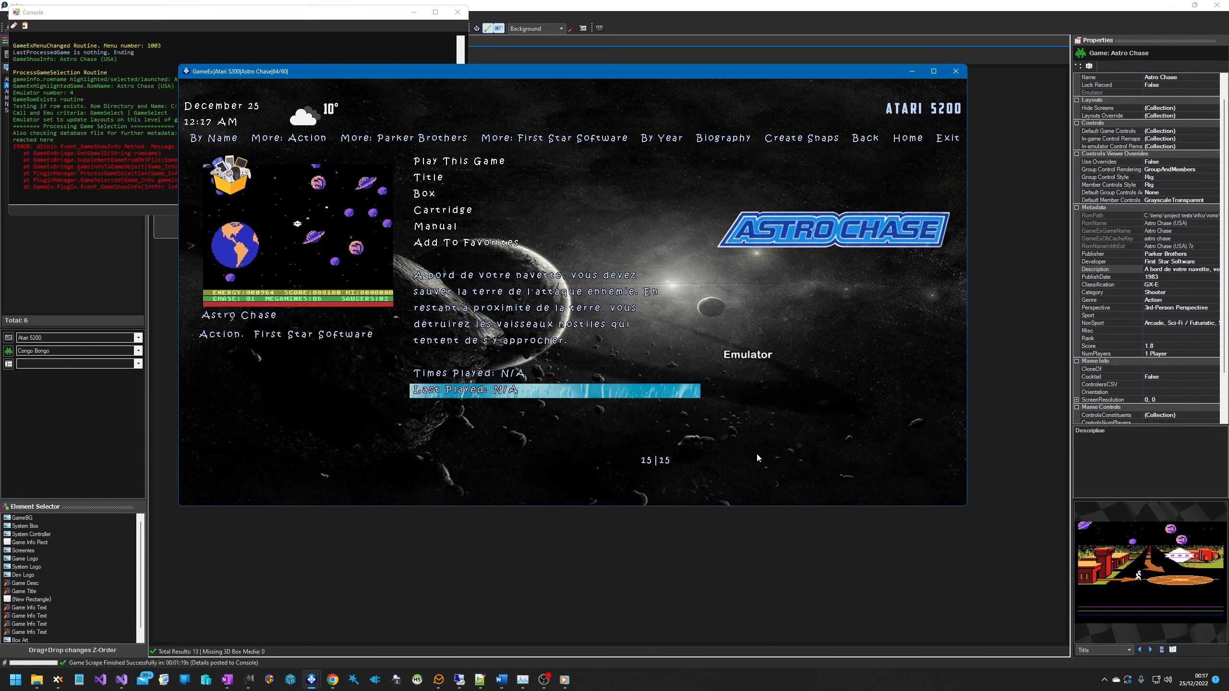
pyautogui.click(956, 72)
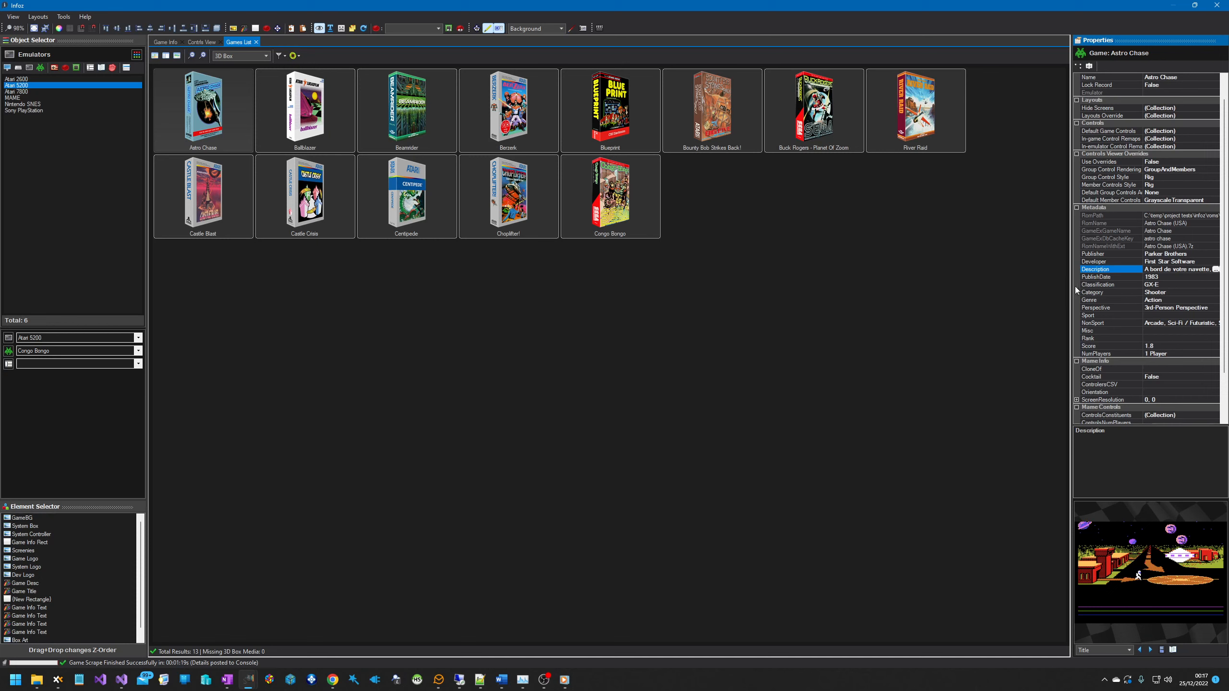
# - Replace the Description metadata of Astro Chase in Infoz with "Stig Woz Ere"
pyautogui.click(1178, 269)
pyautogui.hotkey('ctrl', 'a')
pyautogui.click(1215, 269)
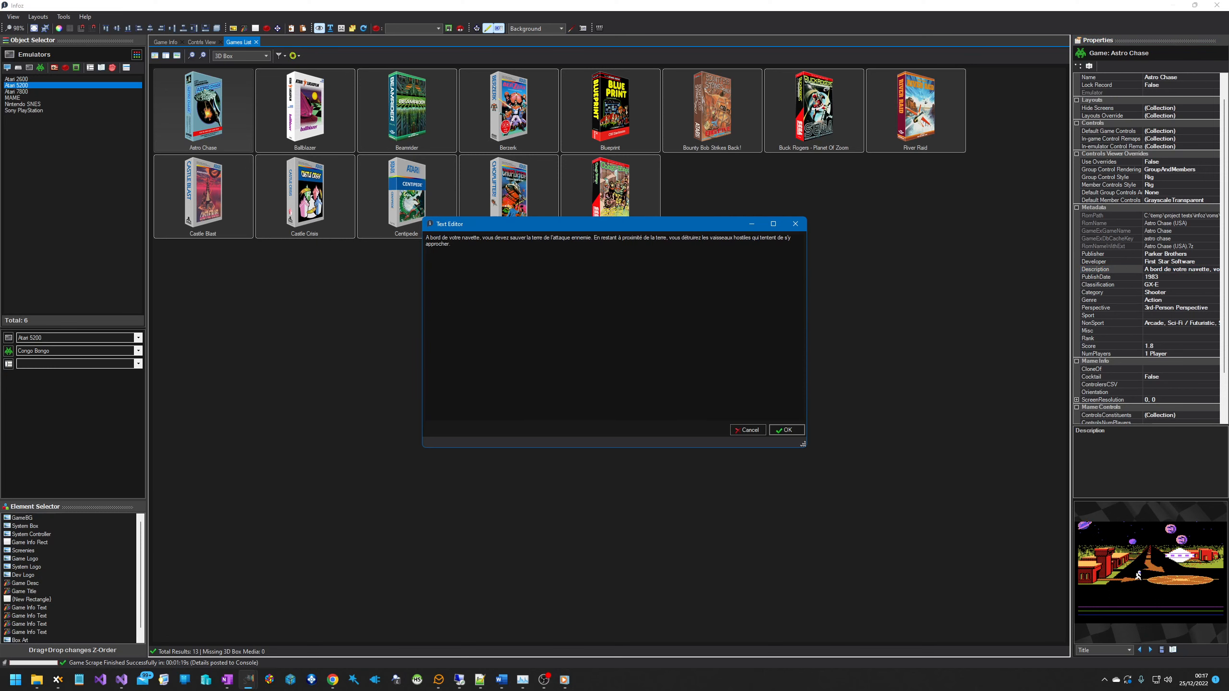
pyautogui.hotkey('ctrl', 'a')
pyautogui.scroll(4, 460, 245)
pyautogui.click(775, 264)
pyautogui.moveTo(775, 264); pyautogui.dragTo(396, 222)
pyautogui.write('S')
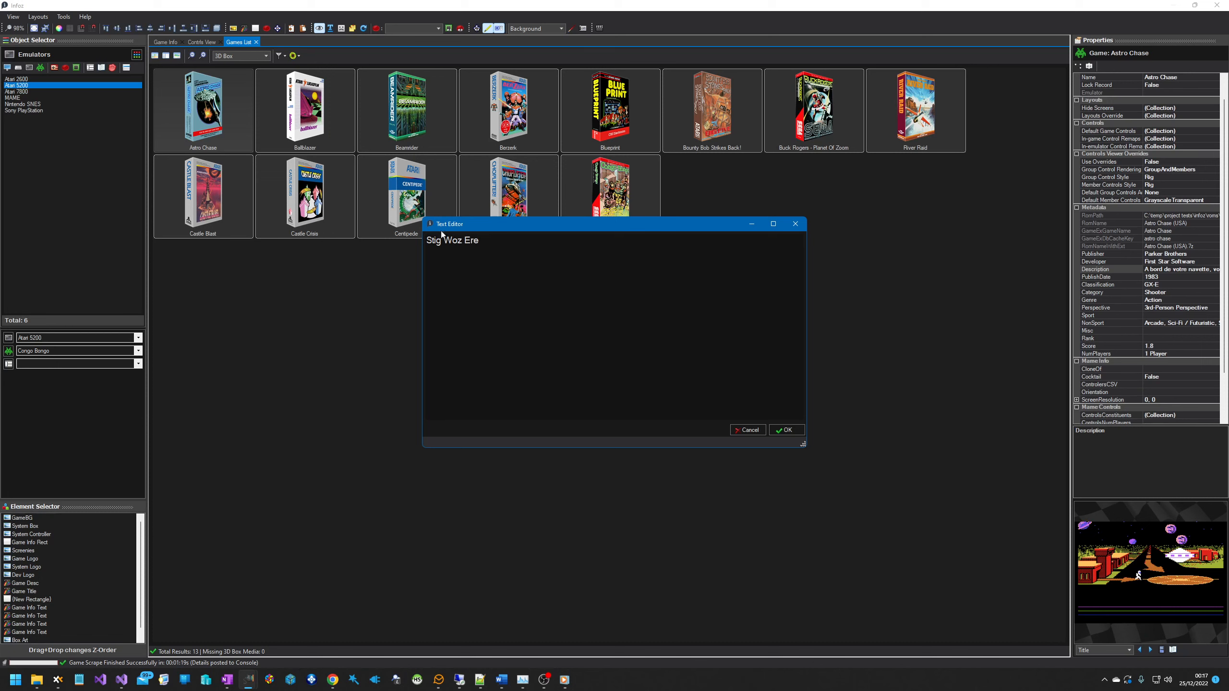
pyautogui.click(786, 429)
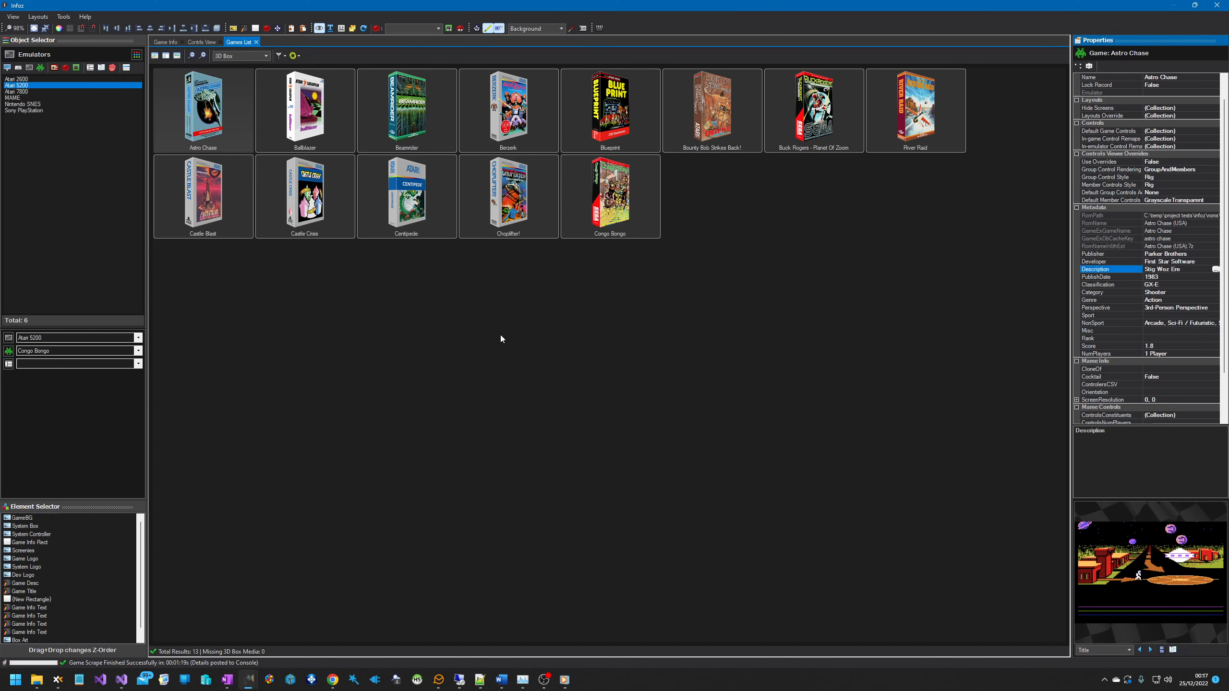
# - Transfer the edited Atari 5200 game information to the GameEx database, confirming the overwrite
pyautogui.rightClick(79, 84)
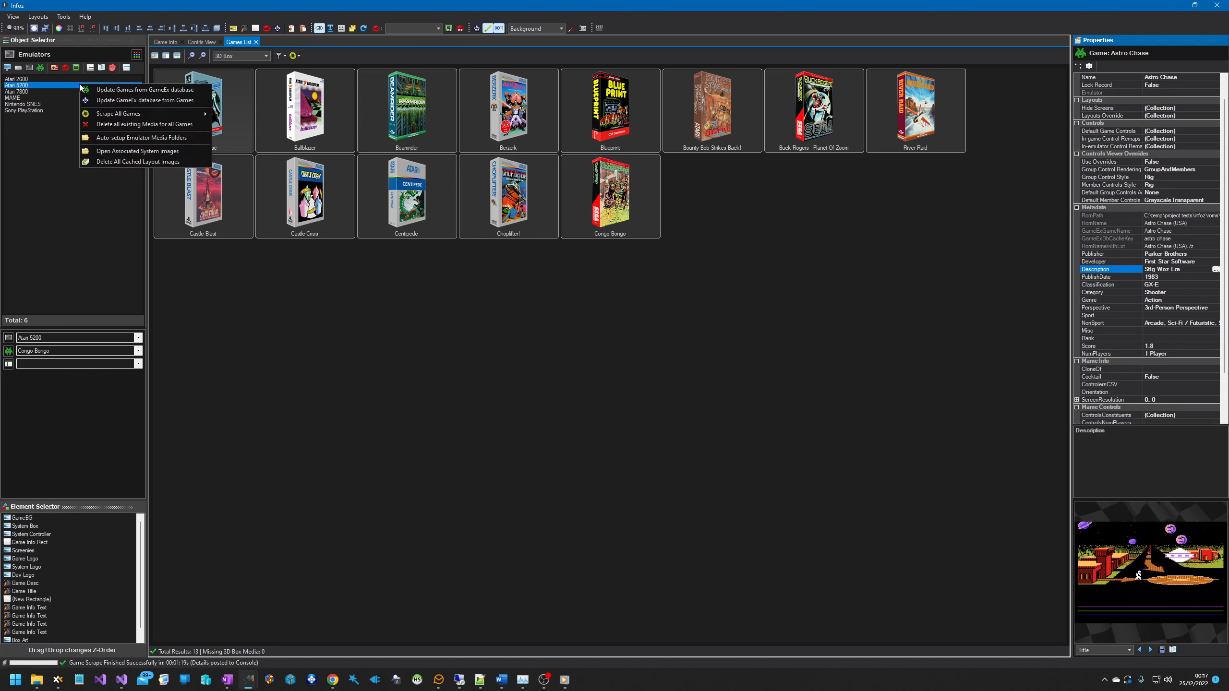
pyautogui.click(122, 101)
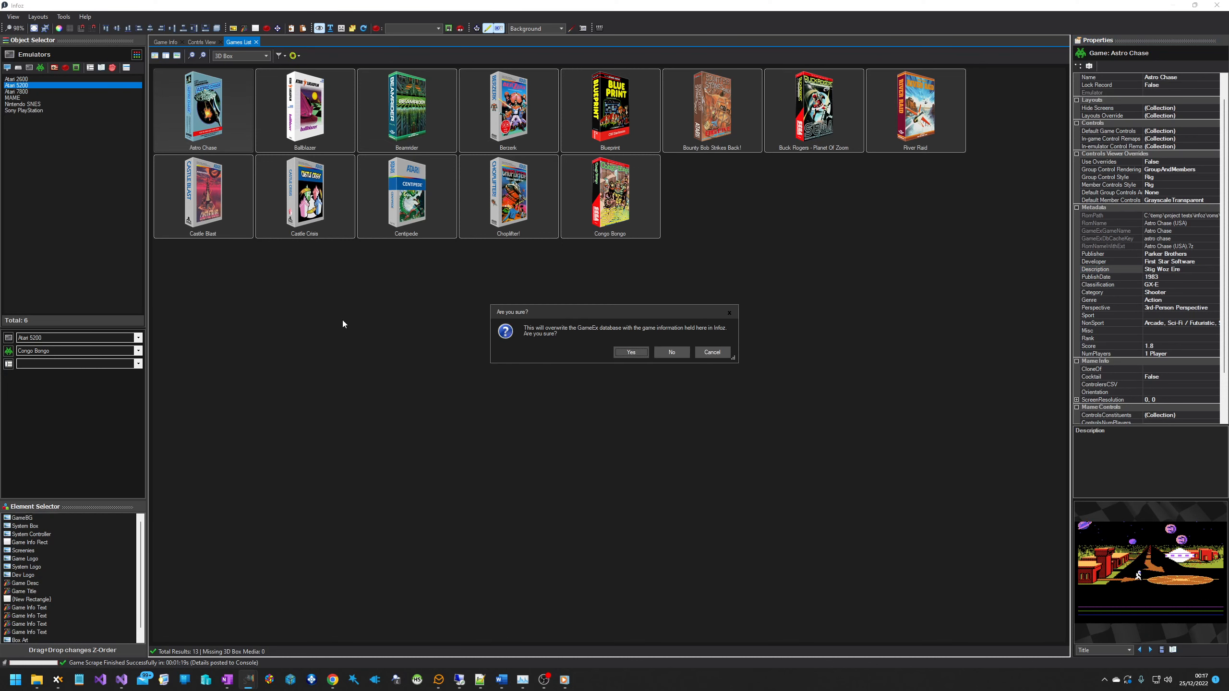
pyautogui.click(630, 352)
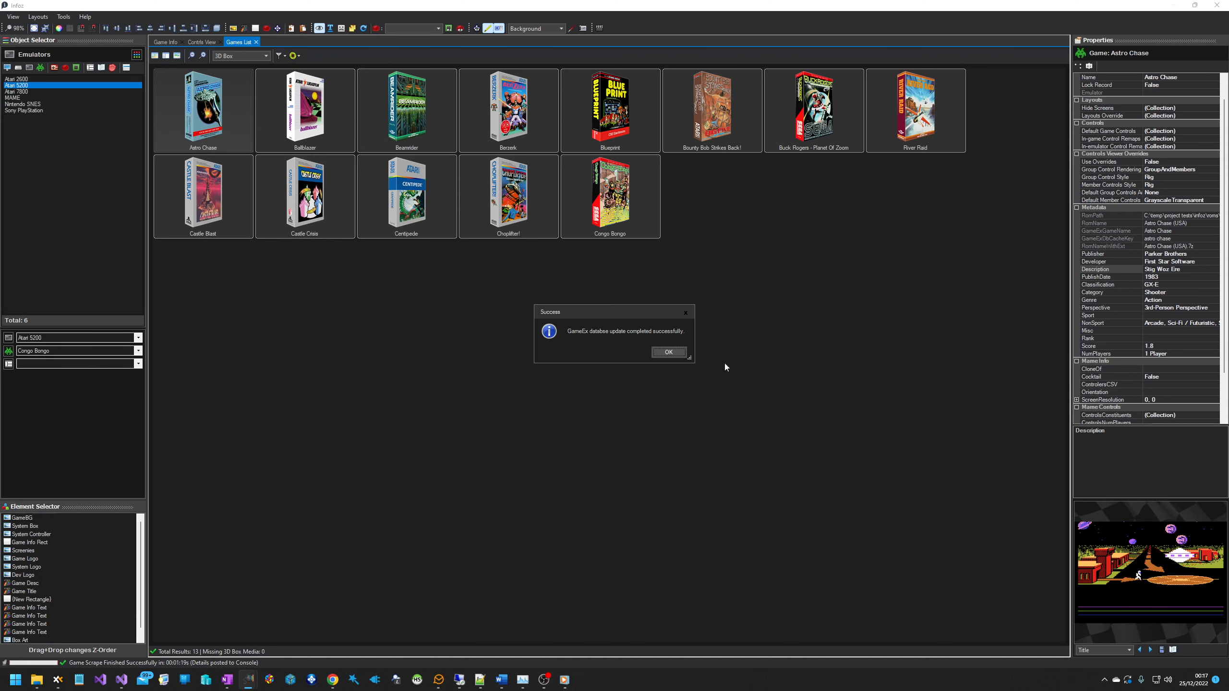
pyautogui.click(666, 351)
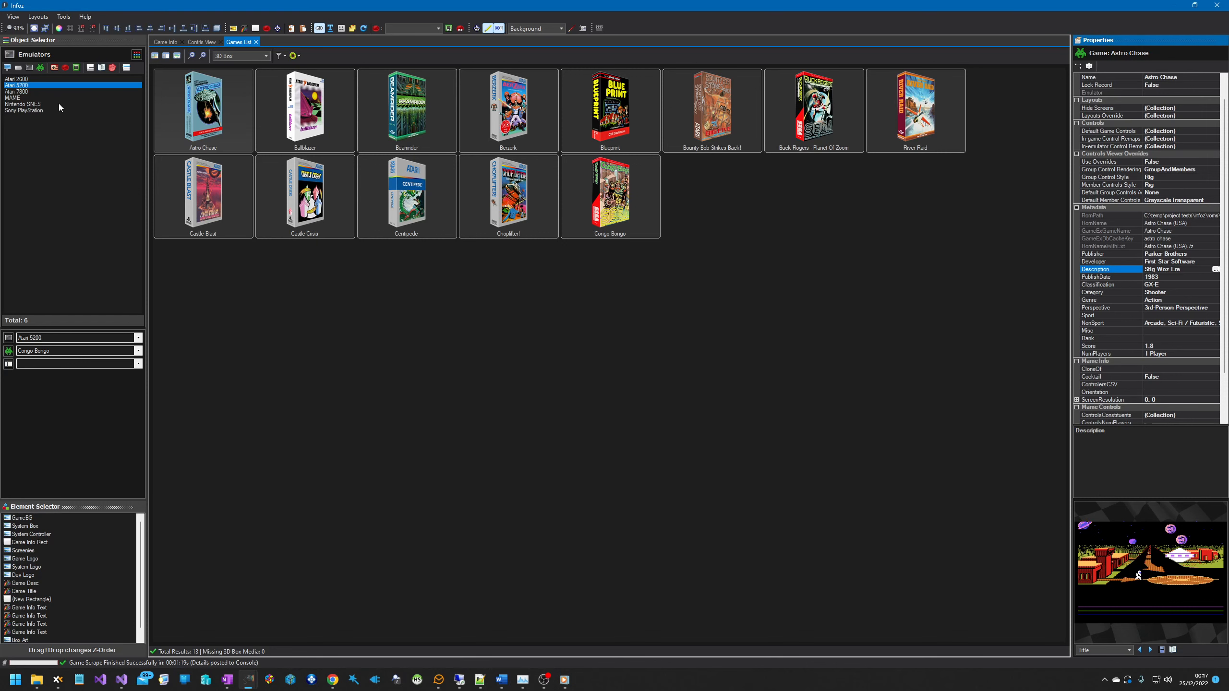
# - Restart GameEx and open the Astro Chase details from the Atari 5200 emulated games
pyautogui.click(290, 680)
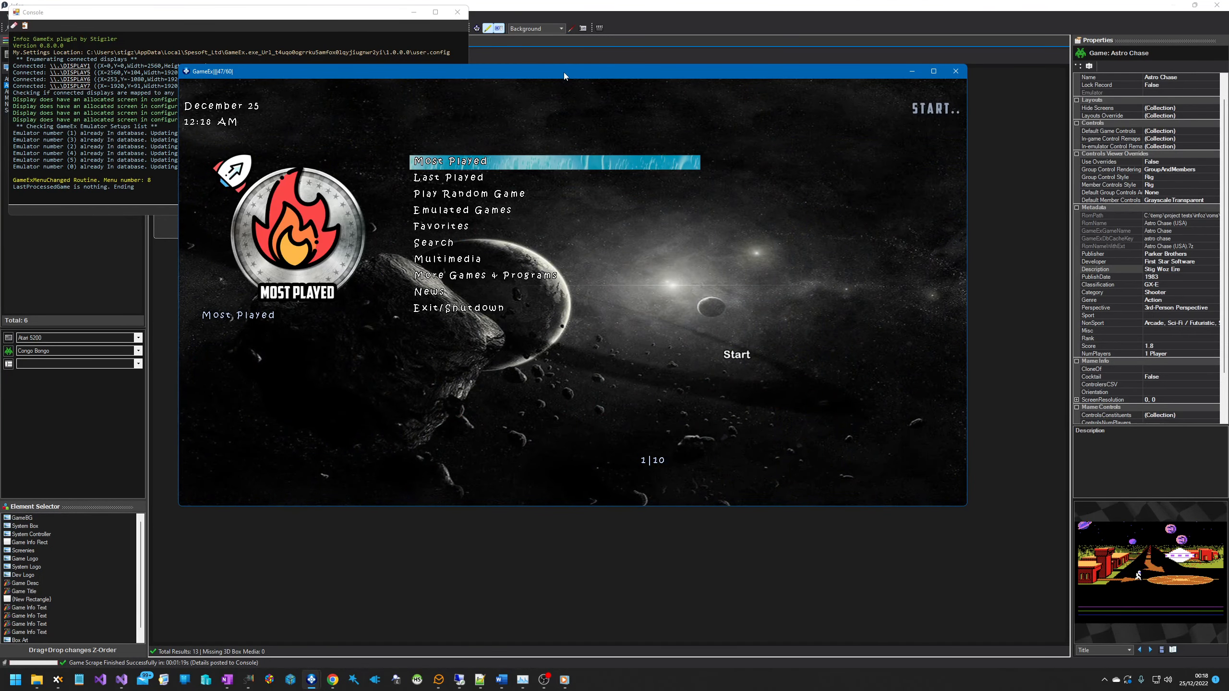
pyautogui.press('Down')
pyautogui.press('Down')
pyautogui.press('Down')
pyautogui.press('s')
pyautogui.press('Down')
pyautogui.press('Down')
pyautogui.press('Down')
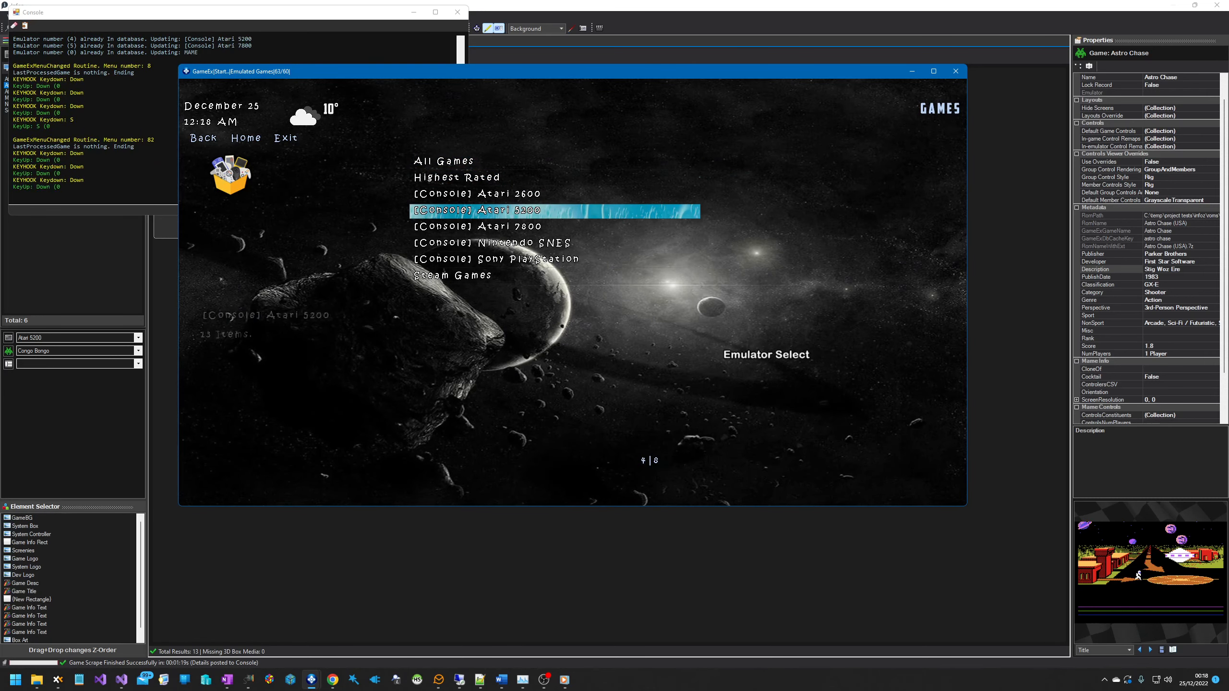
pyautogui.press('s')
pyautogui.press('s')
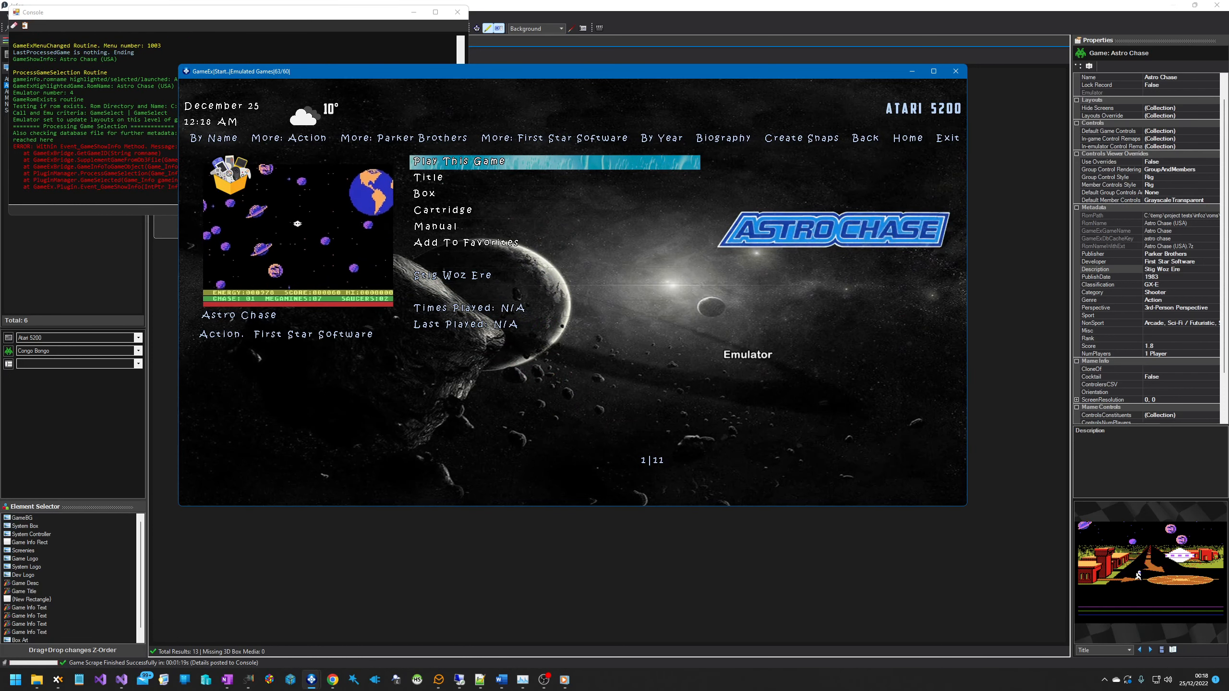
# - Examine the description entry of Astro Chase in GameEx, and close GameEx
pyautogui.press('Down')
pyautogui.press('Down')
pyautogui.press('Down')
pyautogui.press('Down')
pyautogui.press('Down')
pyautogui.press('Down')
pyautogui.press('Down')
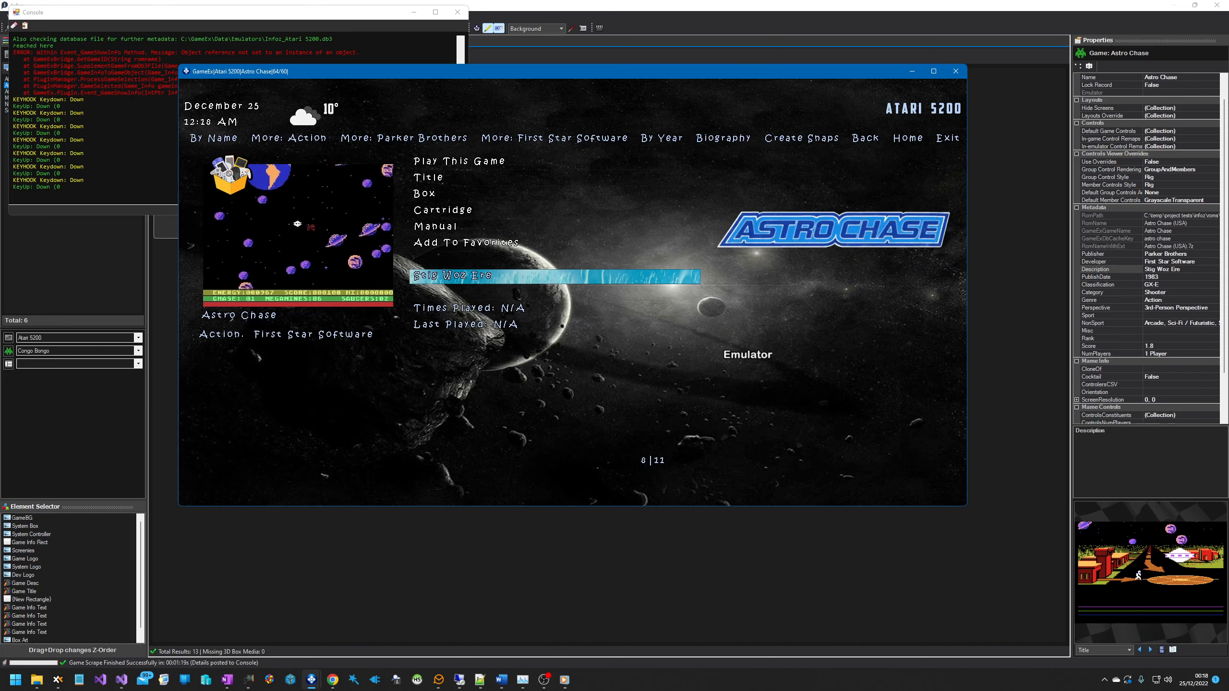
pyautogui.press('Down')
pyautogui.press('Down')
pyautogui.press('Down')
pyautogui.press('Up')
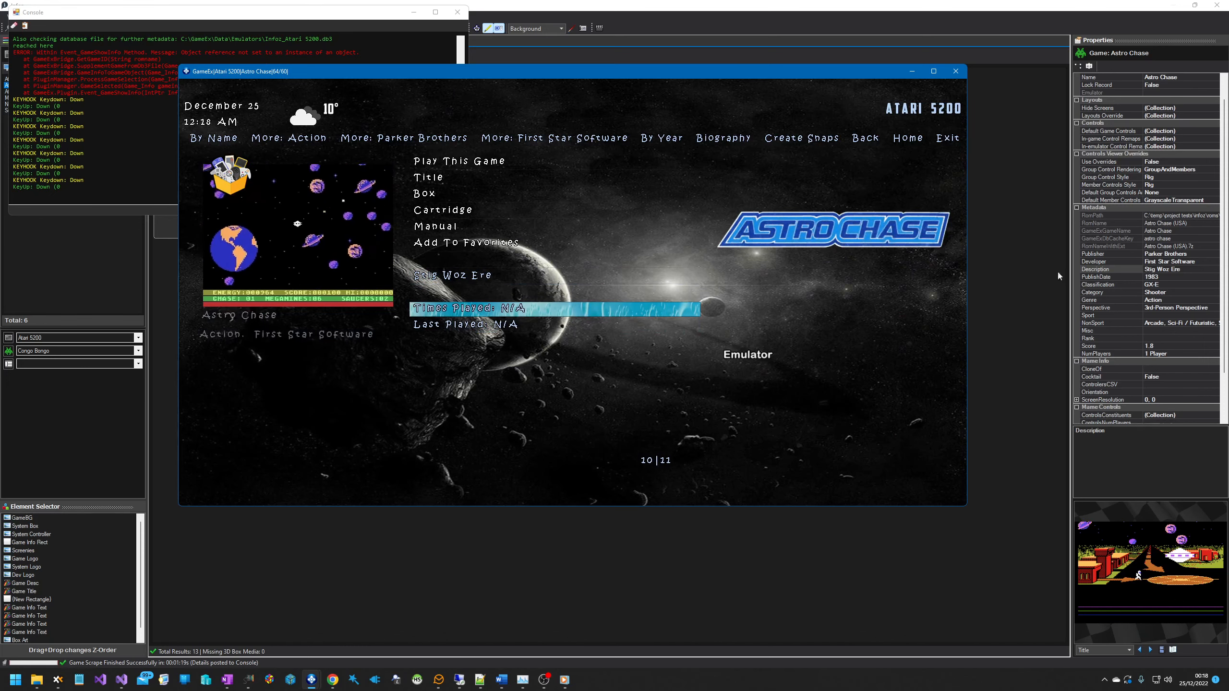
pyautogui.click(957, 72)
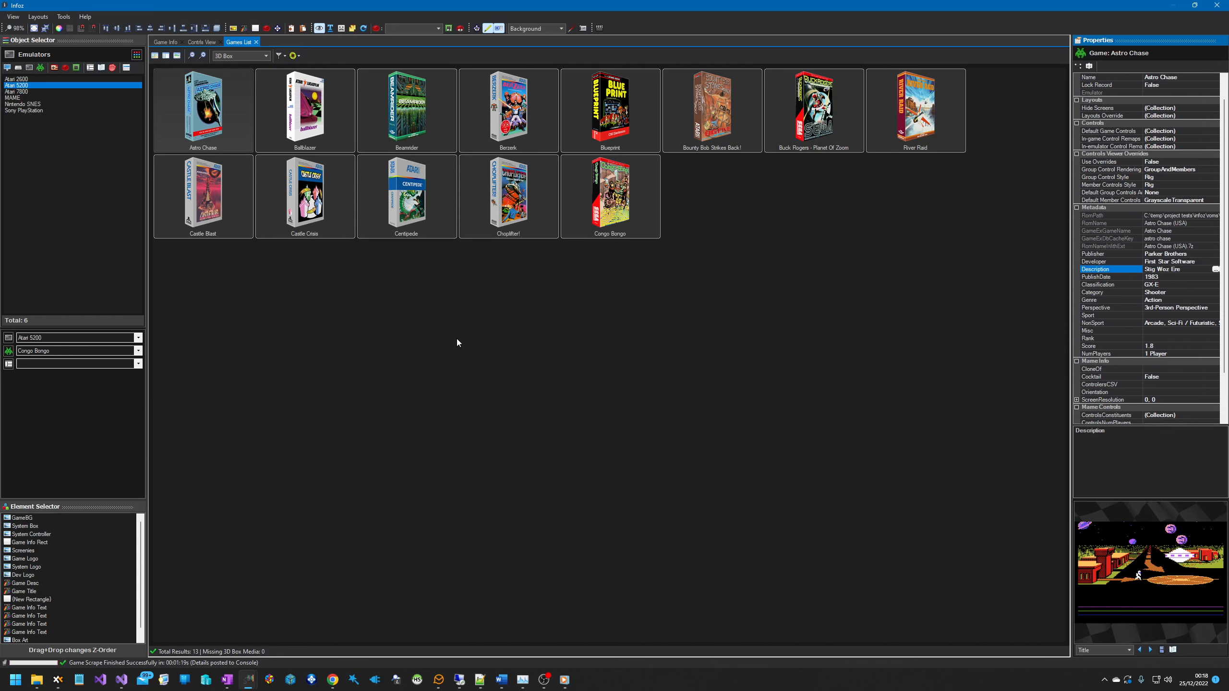
# - Browse the Atari 5200 games in the Games List to examine each game's metadata and title image
pyautogui.click(334, 116)
pyautogui.click(449, 115)
pyautogui.click(498, 120)
pyautogui.click(565, 190)
pyautogui.click(534, 199)
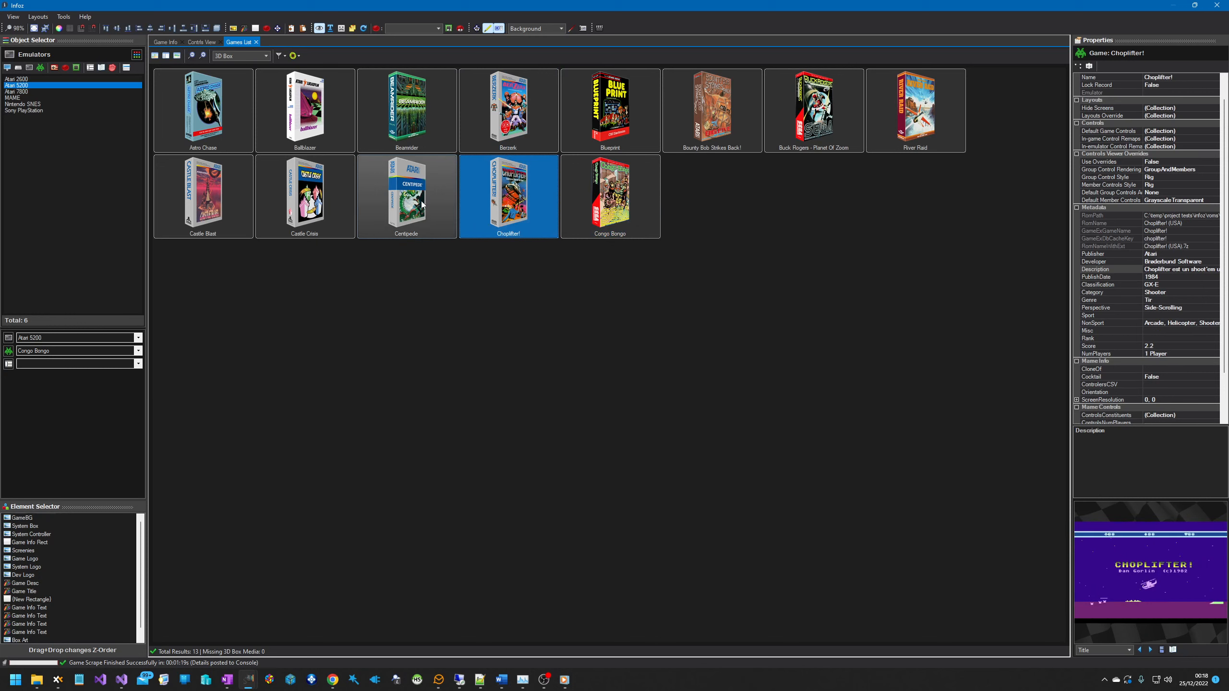
pyautogui.click(411, 188)
pyautogui.click(309, 116)
pyautogui.click(329, 223)
pyautogui.click(208, 116)
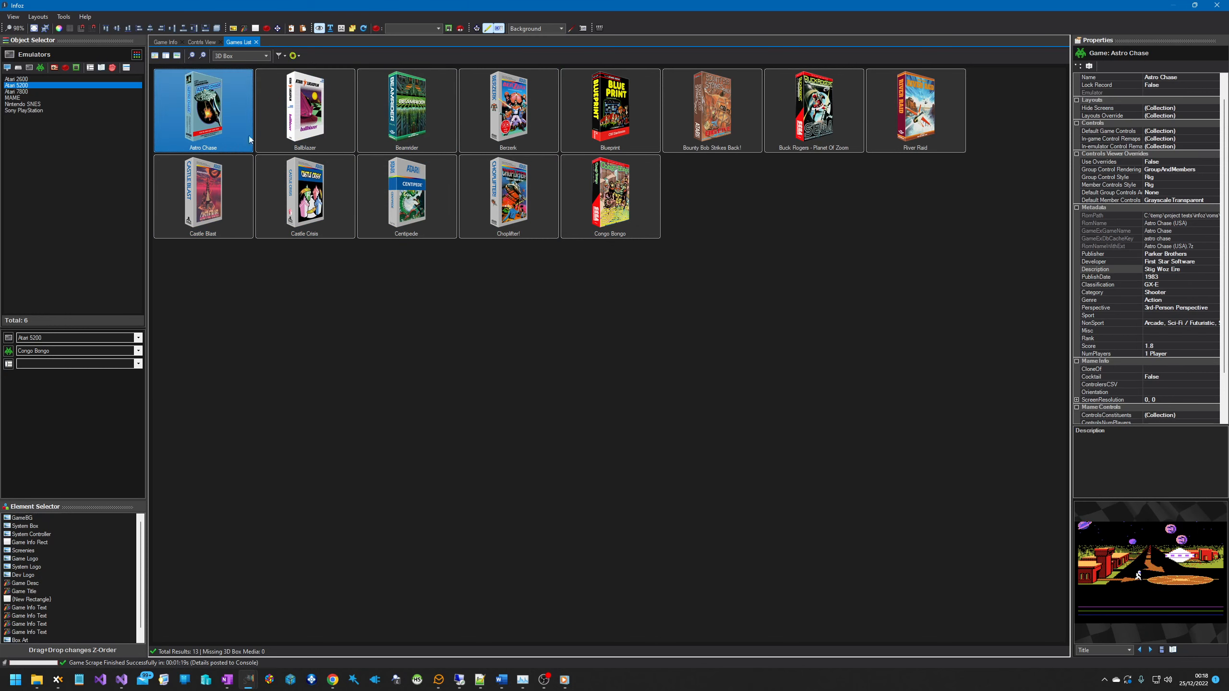
pyautogui.click(310, 121)
pyautogui.click(407, 194)
pyautogui.click(610, 111)
pyautogui.click(605, 198)
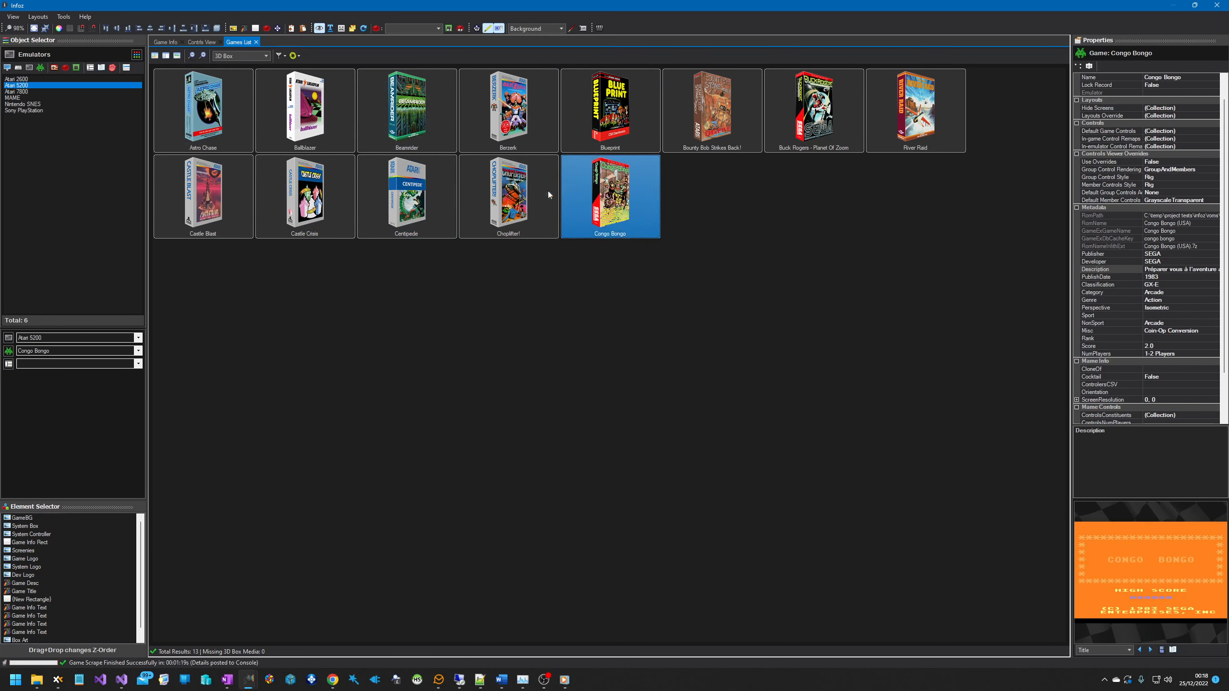
pyautogui.click(508, 193)
pyautogui.click(406, 117)
pyautogui.click(290, 140)
pyautogui.click(289, 179)
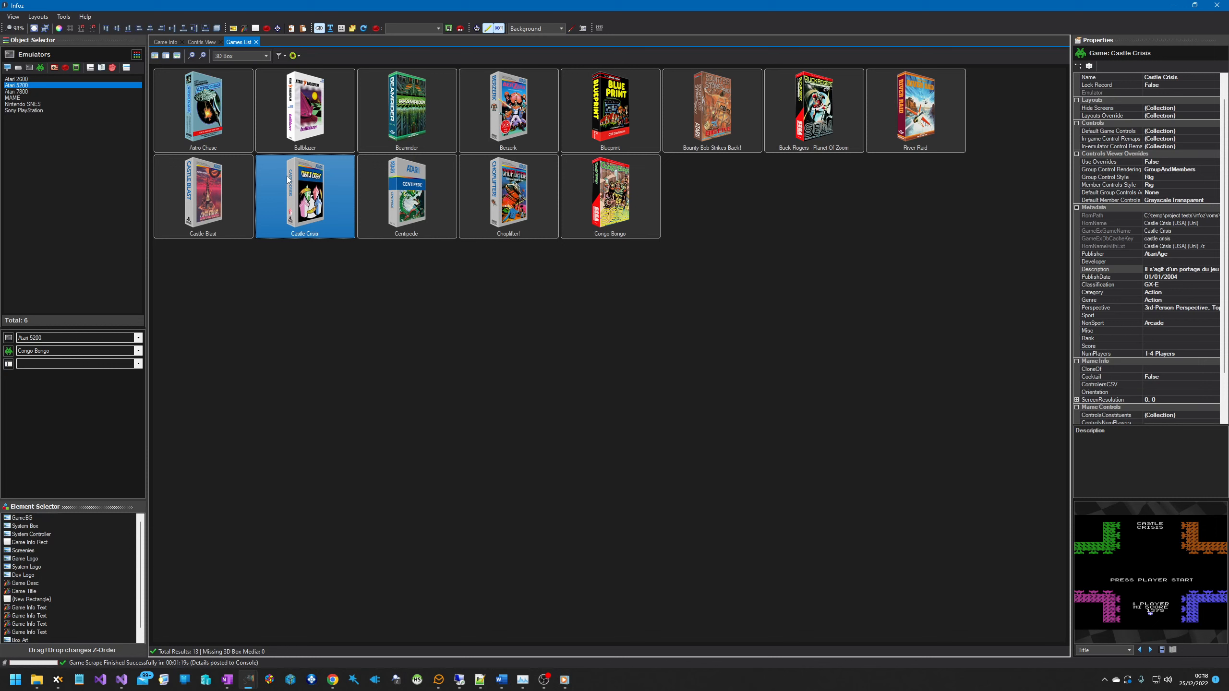
pyautogui.click(290, 121)
pyautogui.click(239, 119)
pyautogui.click(233, 212)
pyautogui.click(273, 140)
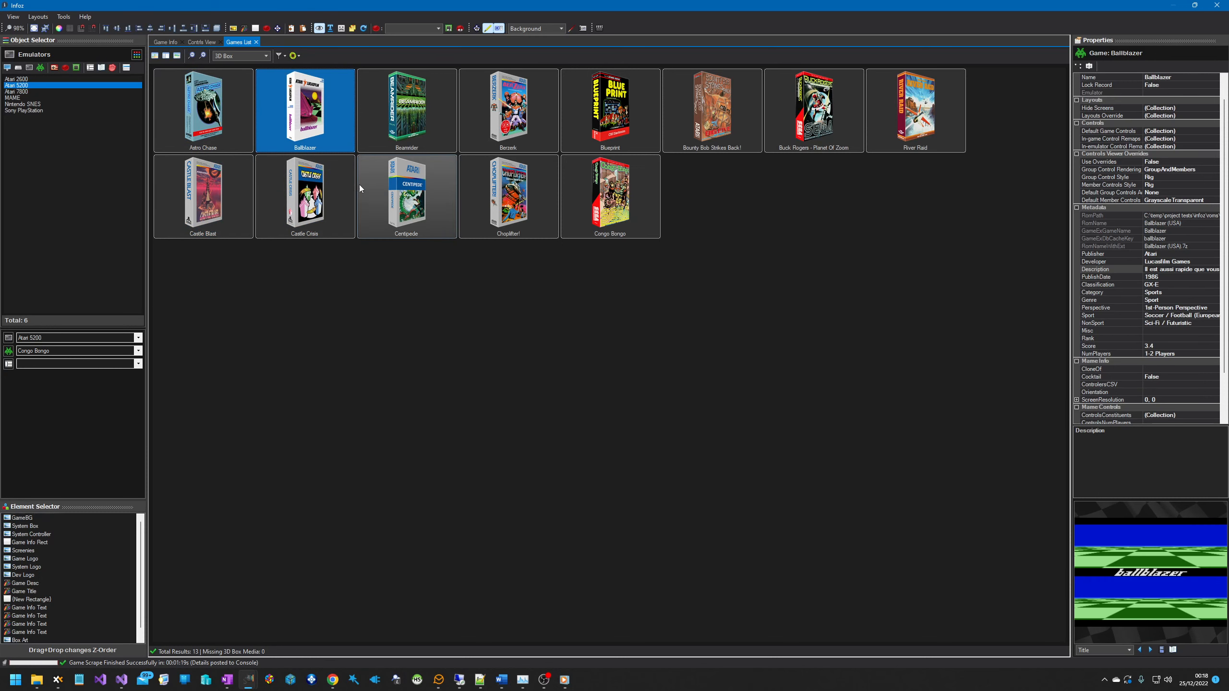
pyautogui.click(266, 172)
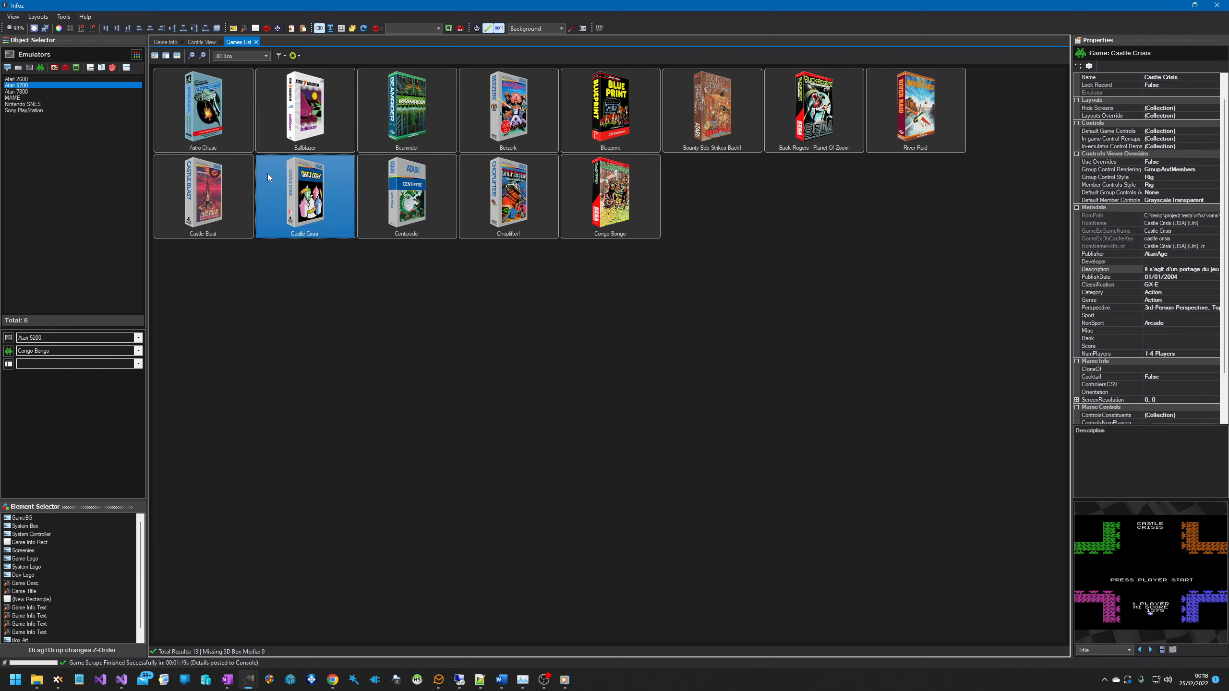
# - View the Game Info layout with the Nintendo SNES emulator selected, and list the games
pyautogui.click(165, 41)
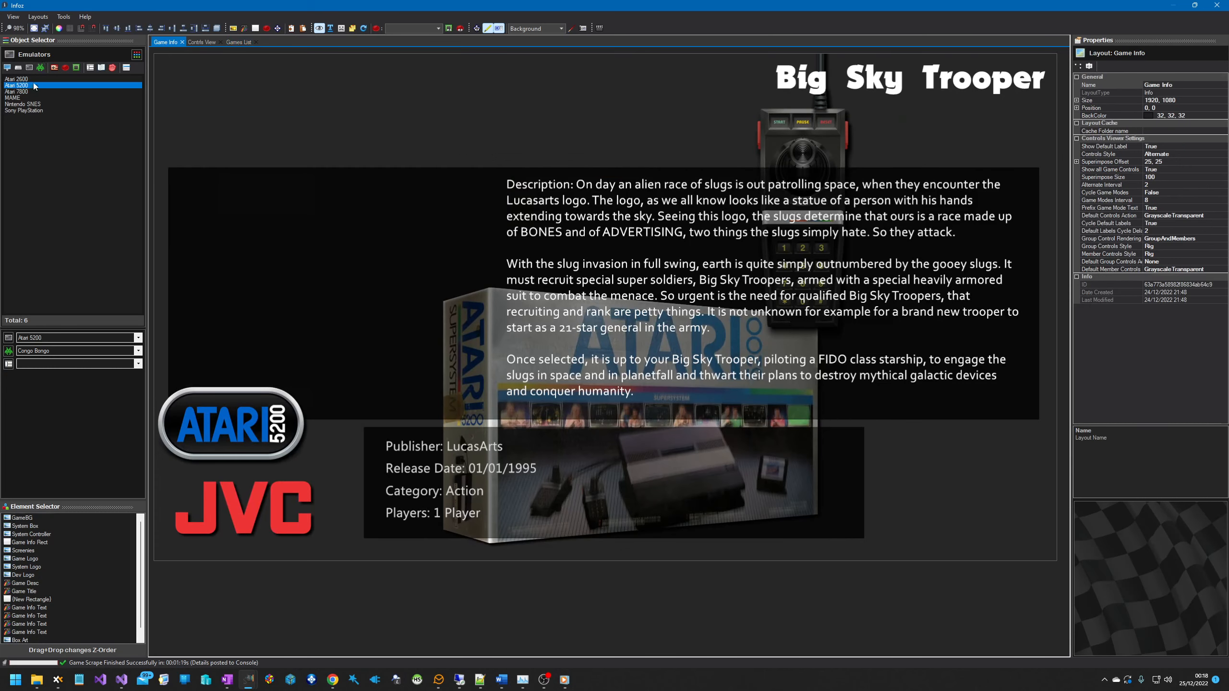
pyautogui.click(26, 105)
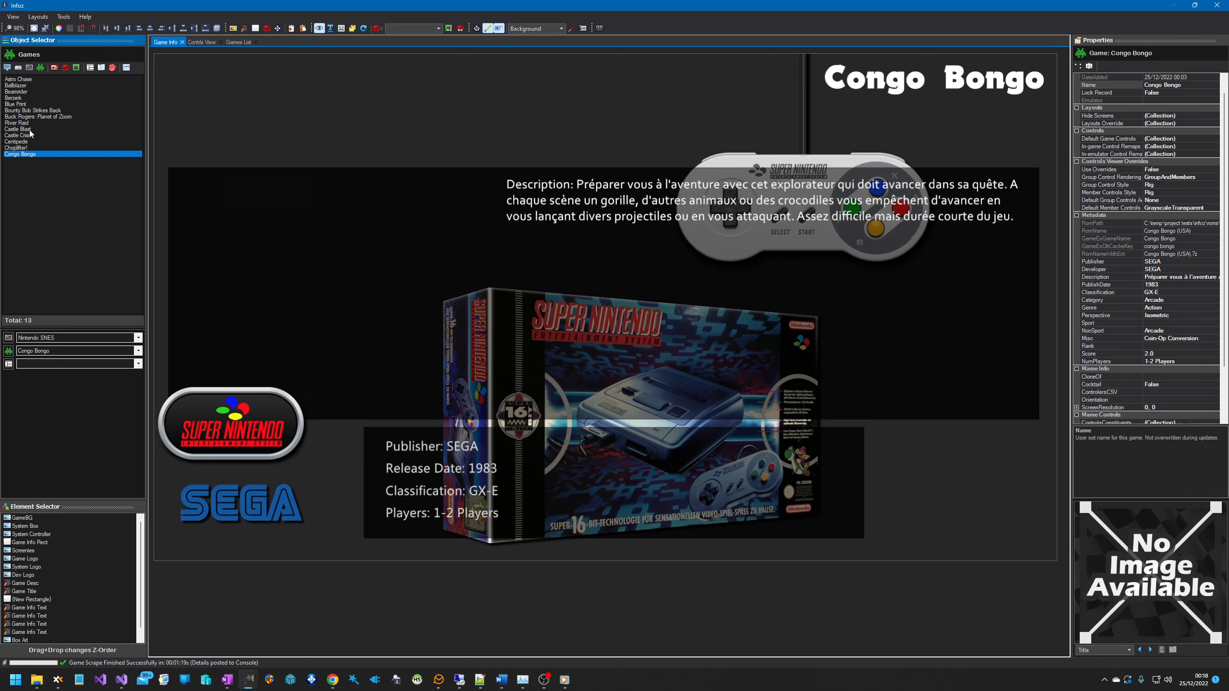
pyautogui.click(29, 68)
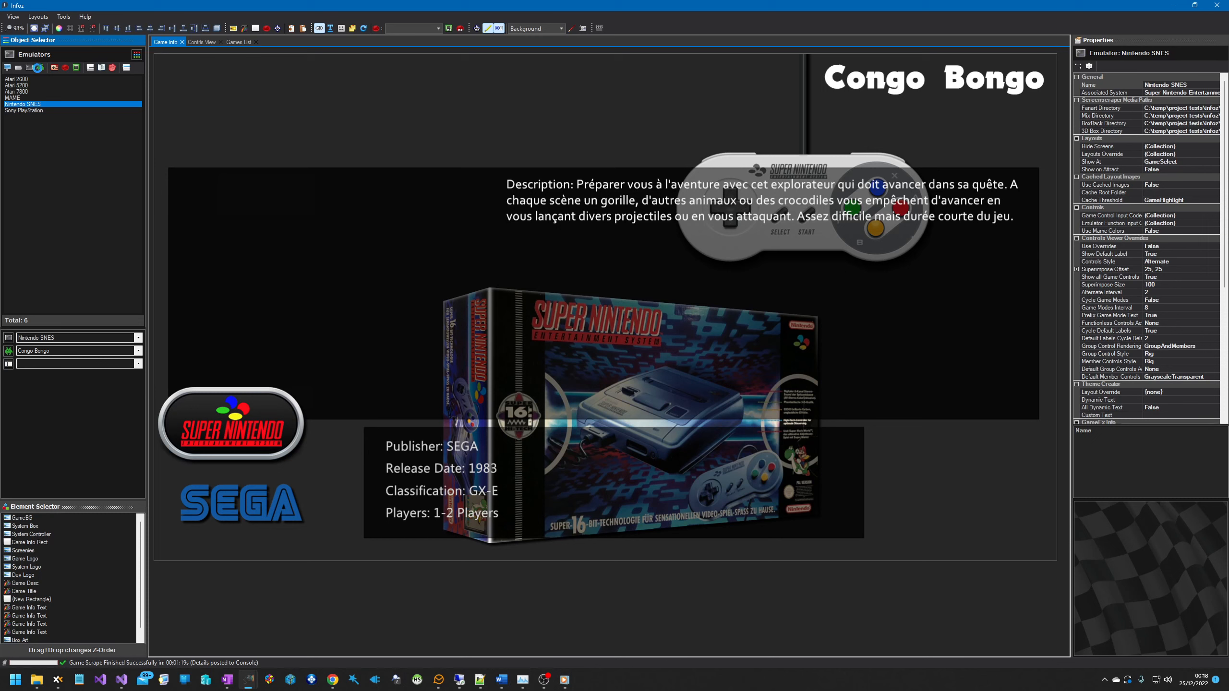
pyautogui.click(41, 68)
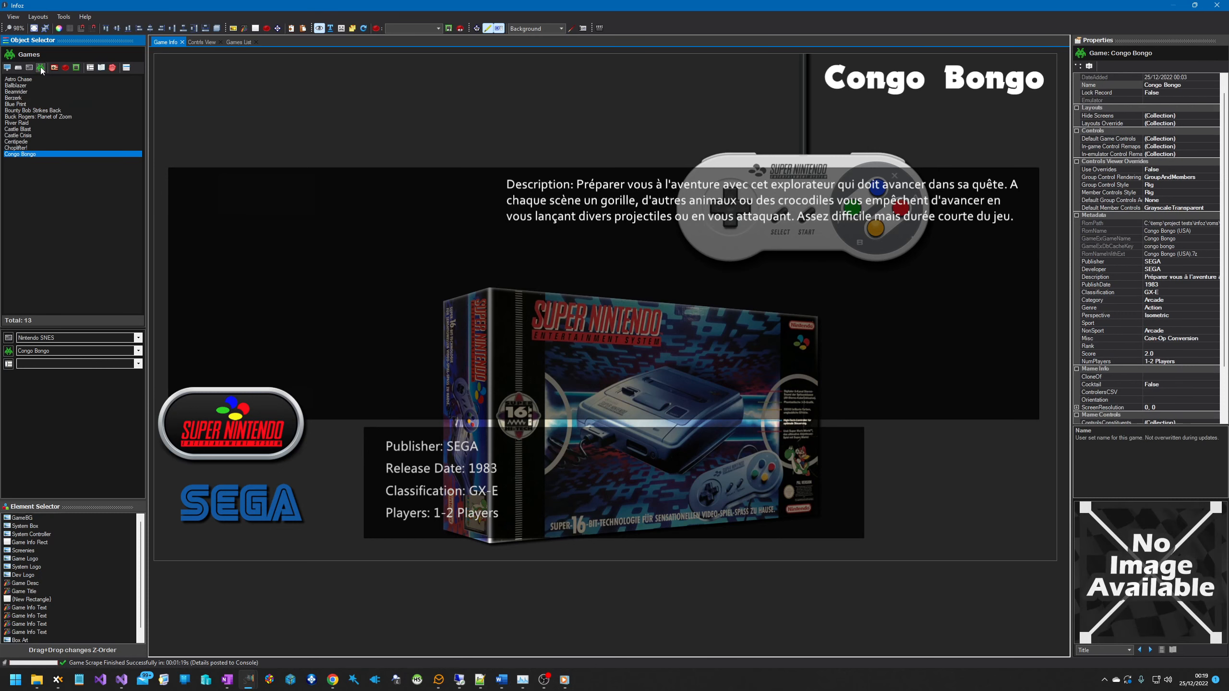
# - Preview the Game Info layout for Blue Print, Buck Rogers: Planet of Zoom and Castle Crisis under Nintendo SNES
pyautogui.click(18, 103)
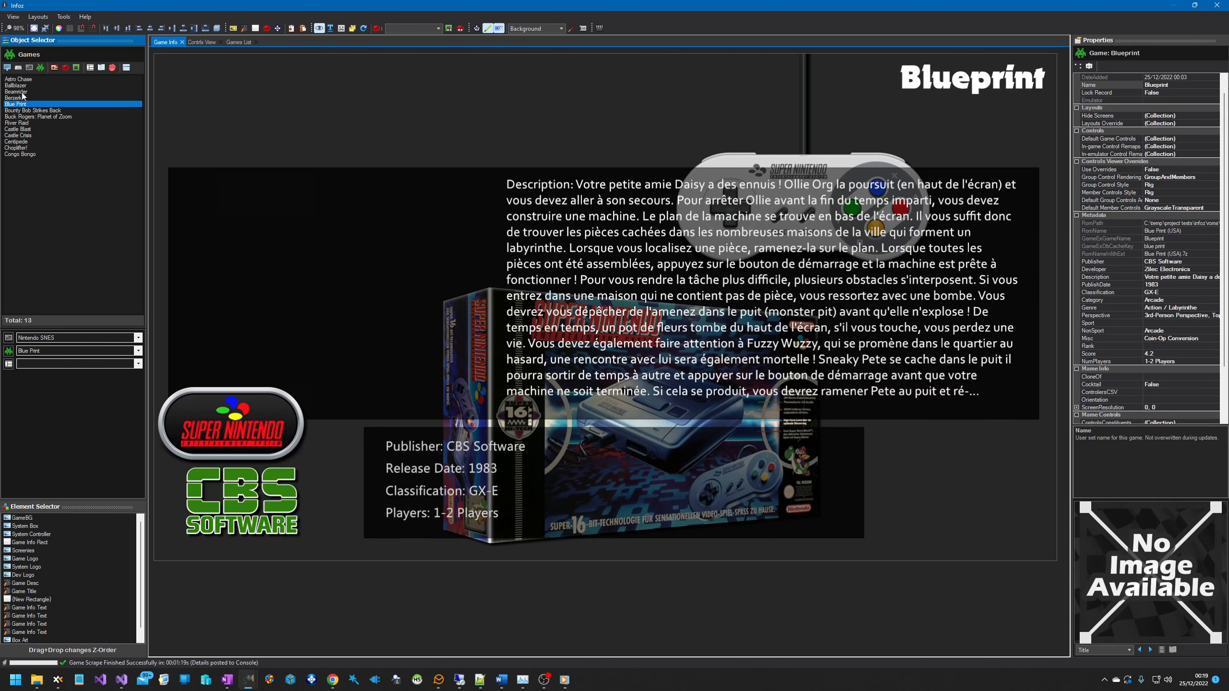
pyautogui.click(29, 67)
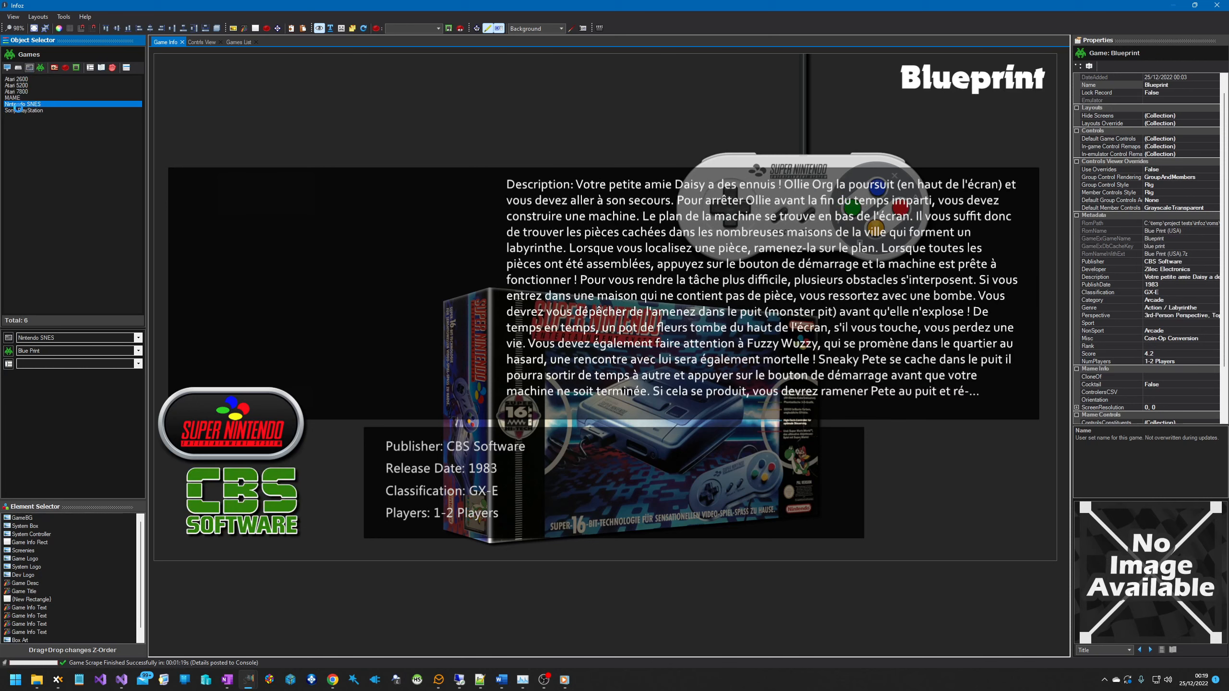
pyautogui.click(49, 104)
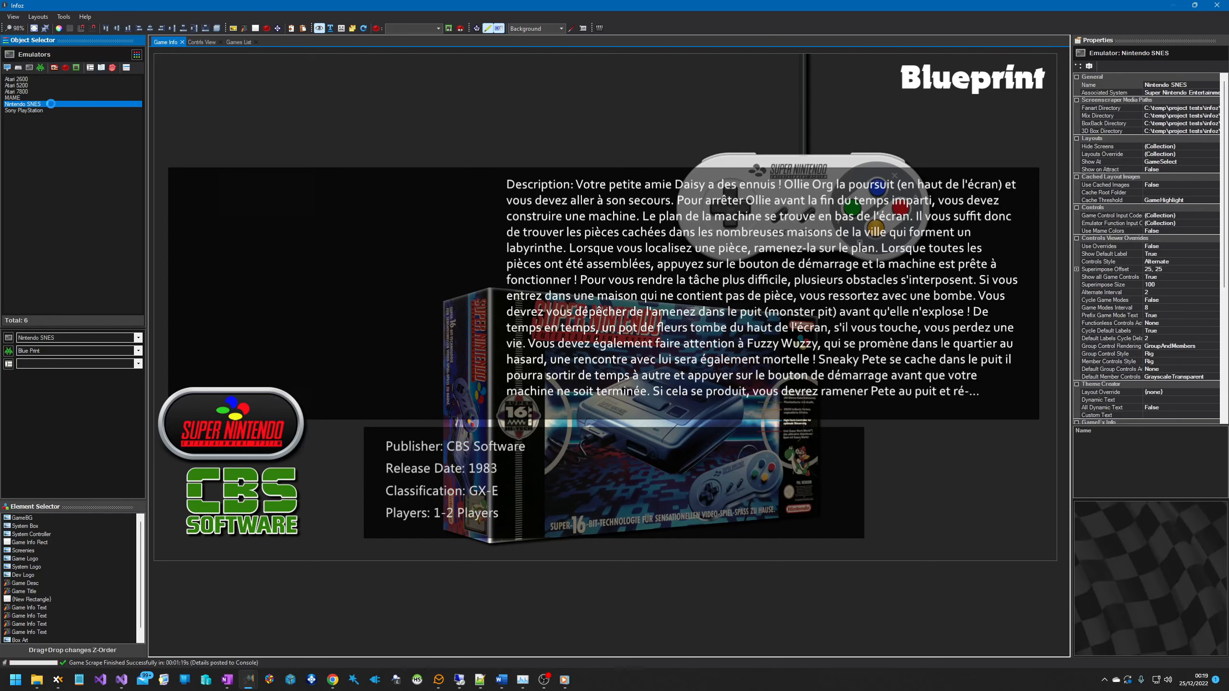
pyautogui.click(41, 69)
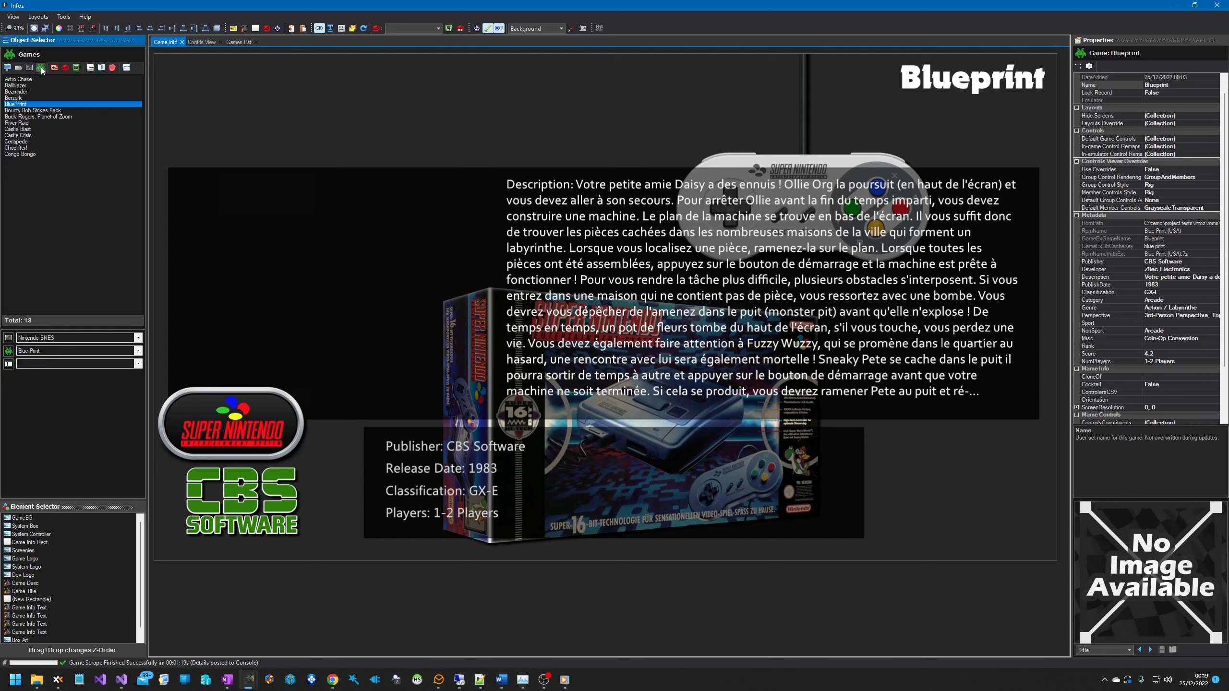
pyautogui.click(22, 116)
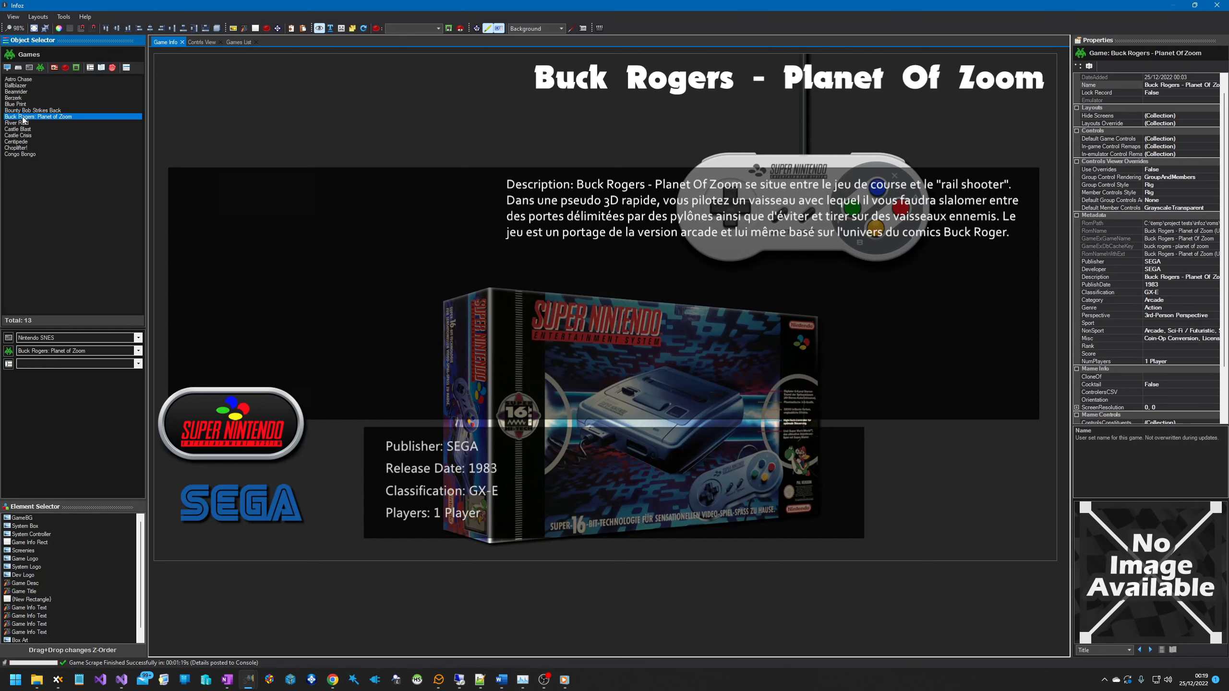
pyautogui.click(12, 135)
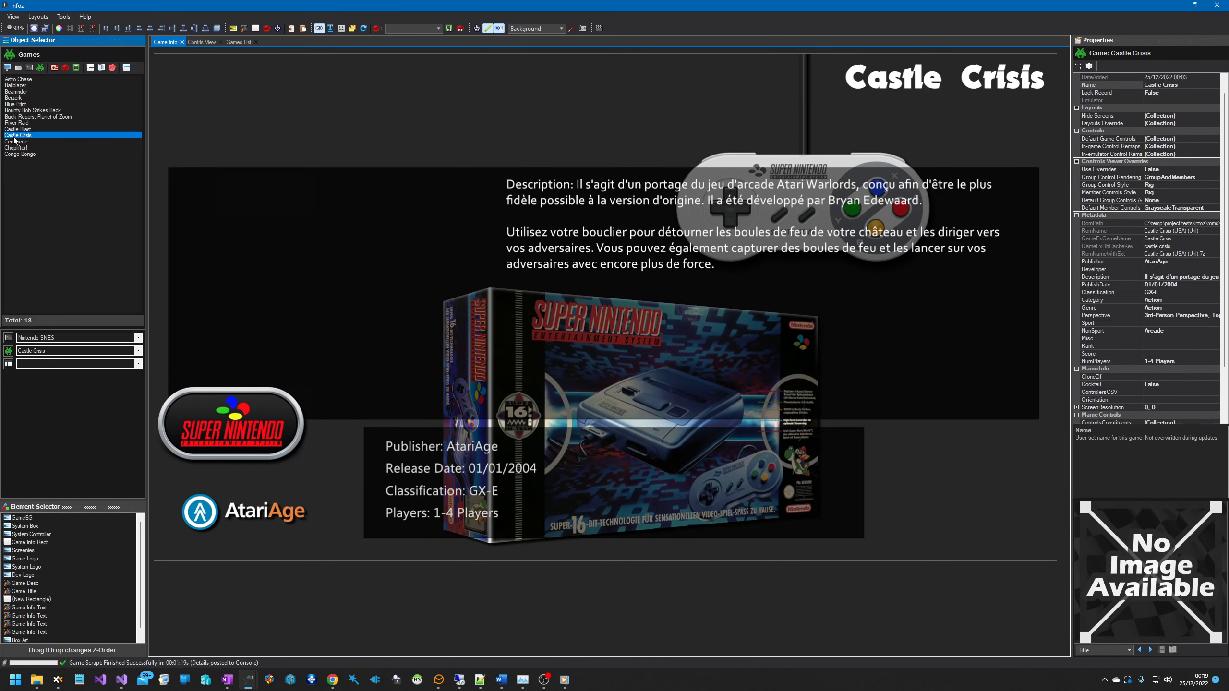
# - Preview the Game Info layout for Congo Bongo, River Raid, Astro Chase and Berzerk under Nintendo SNES
pyautogui.click(11, 154)
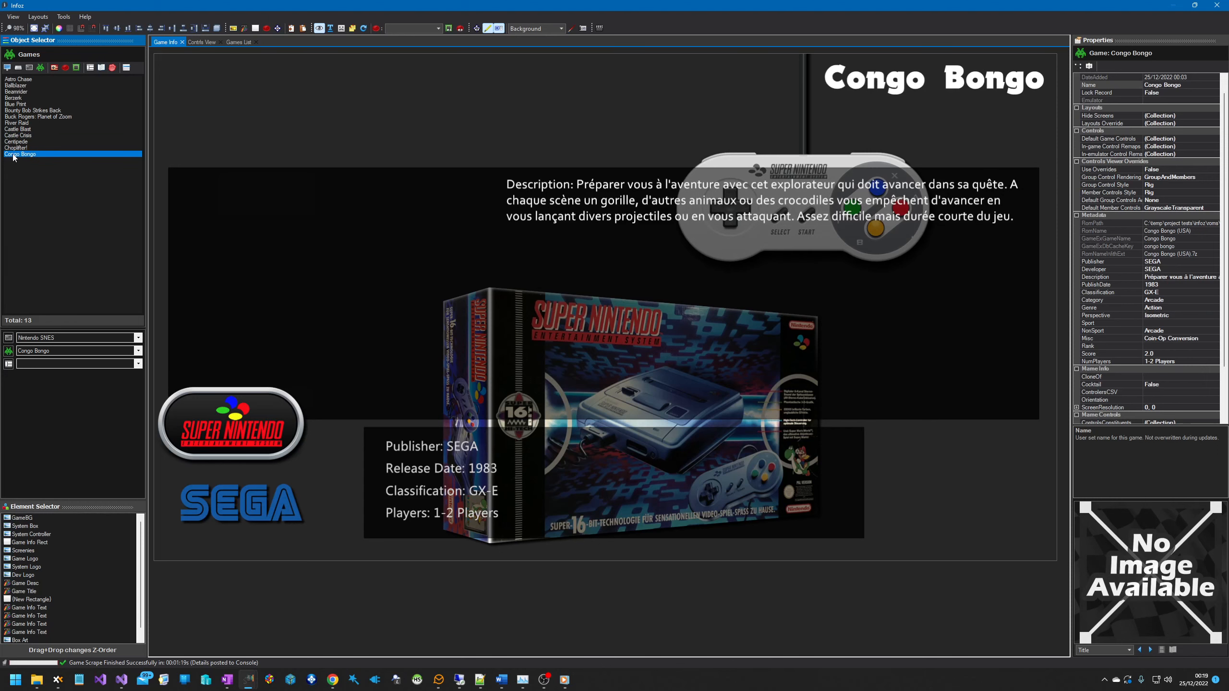
pyautogui.click(22, 122)
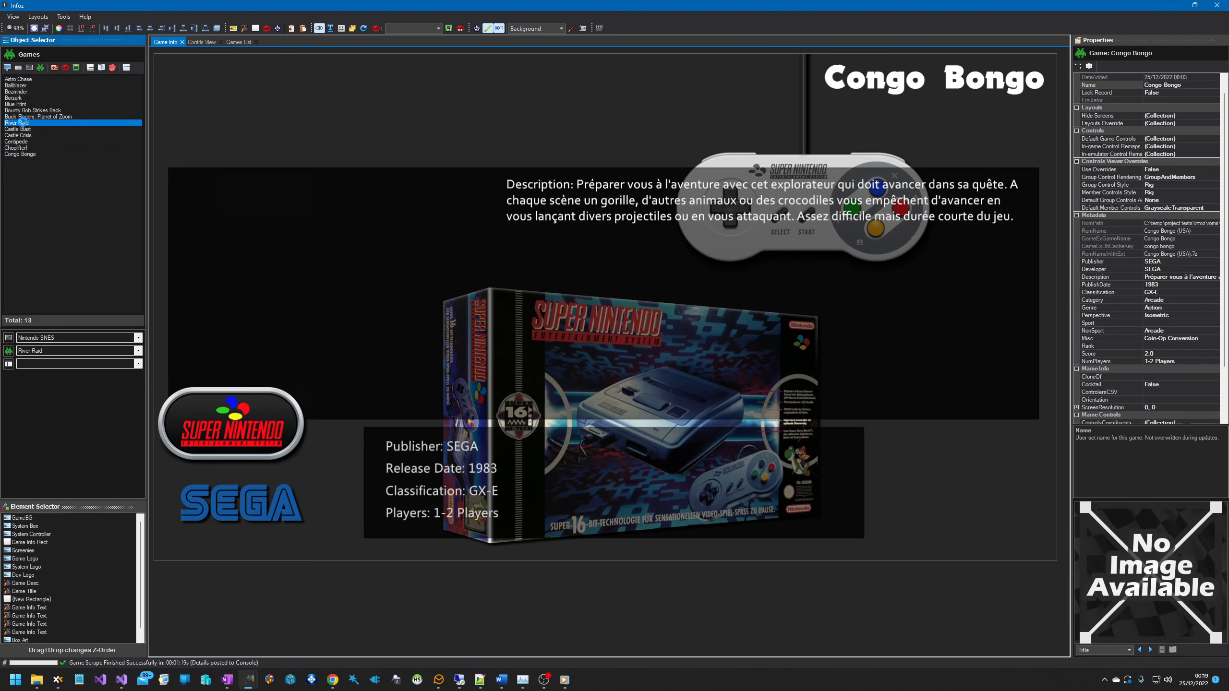
pyautogui.click(25, 79)
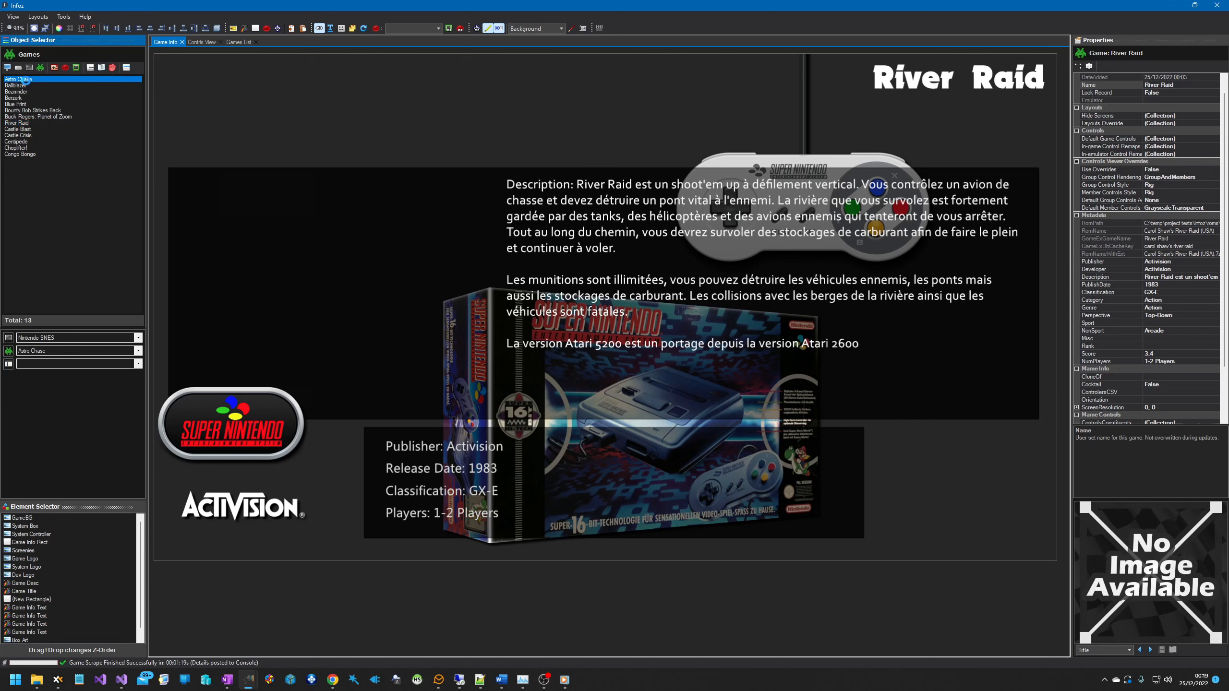
pyautogui.click(25, 98)
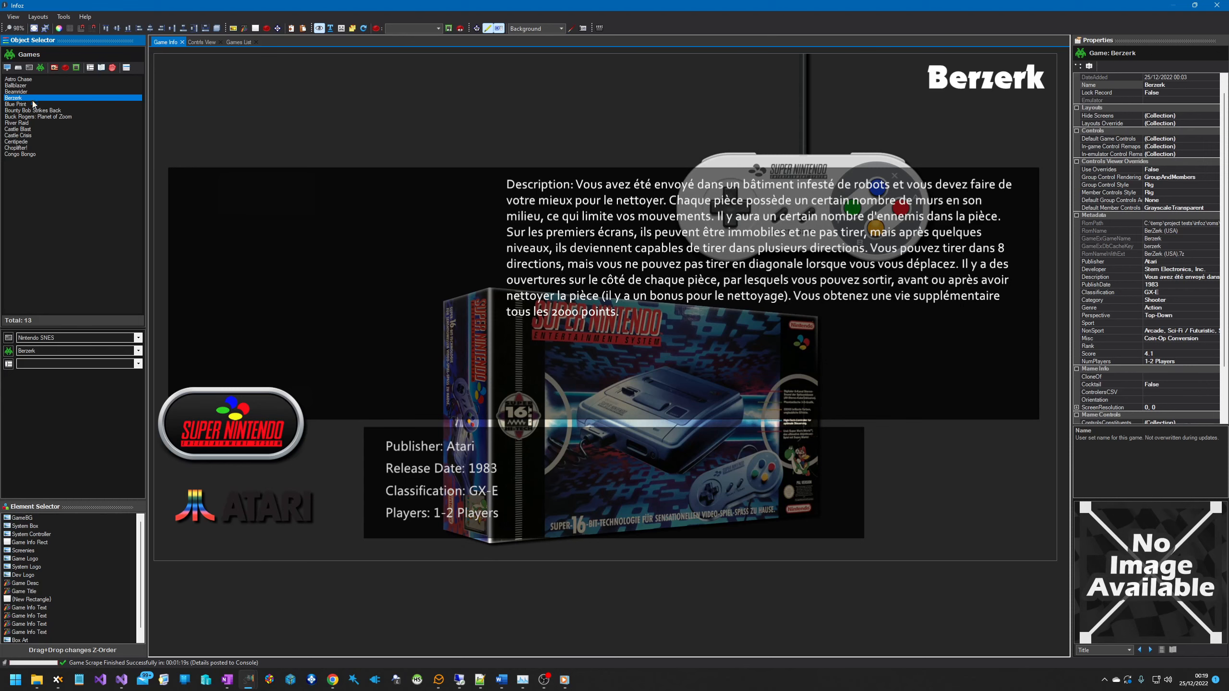
# - Close Infoz and relaunch it from the GameEx Plugin Manager, and list the games of the Nintendo SNES emulator
pyautogui.click(1218, 6)
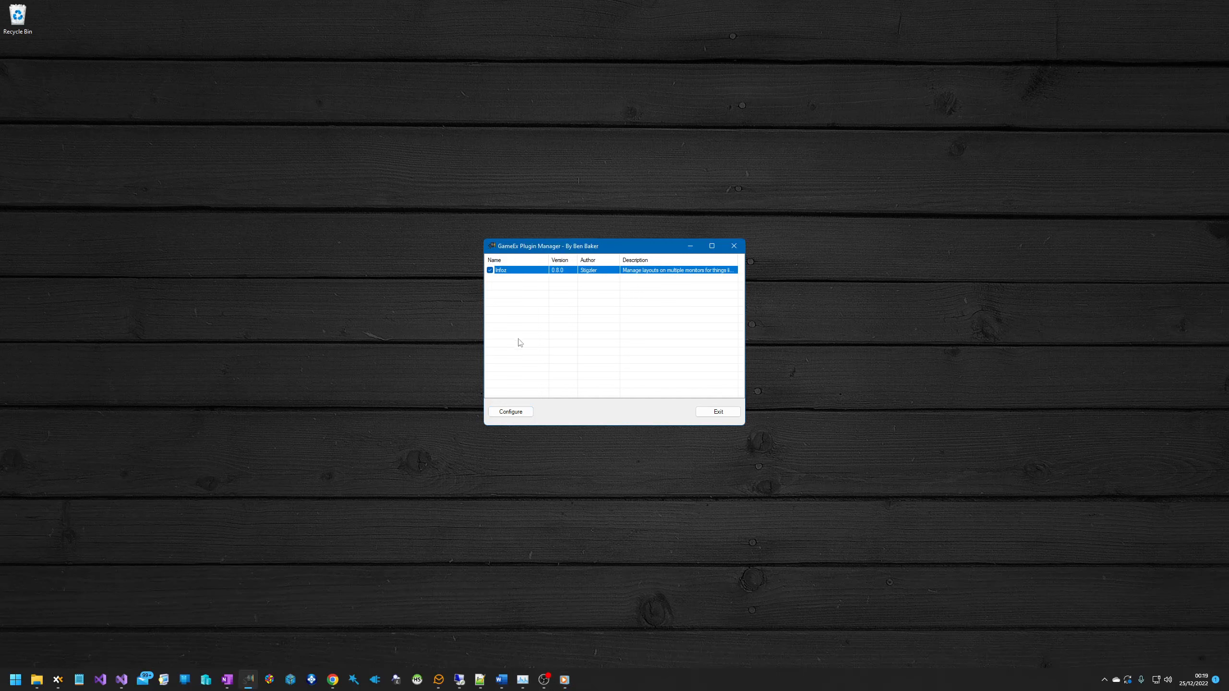
pyautogui.click(511, 412)
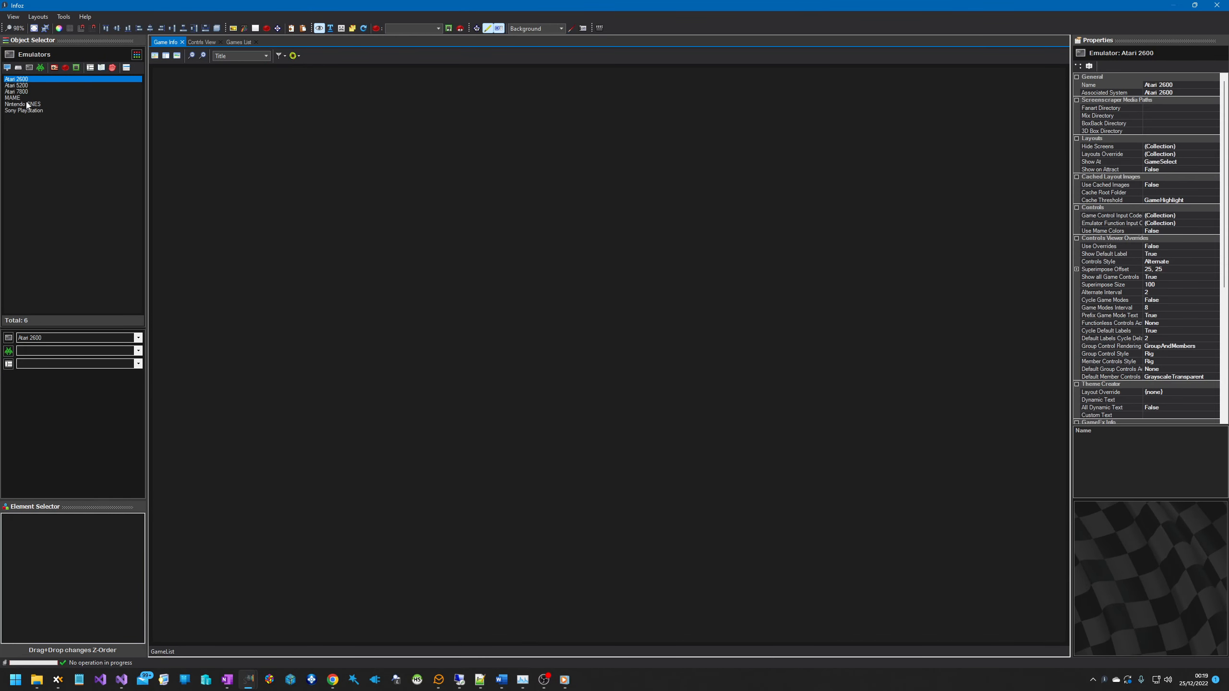
pyautogui.click(28, 103)
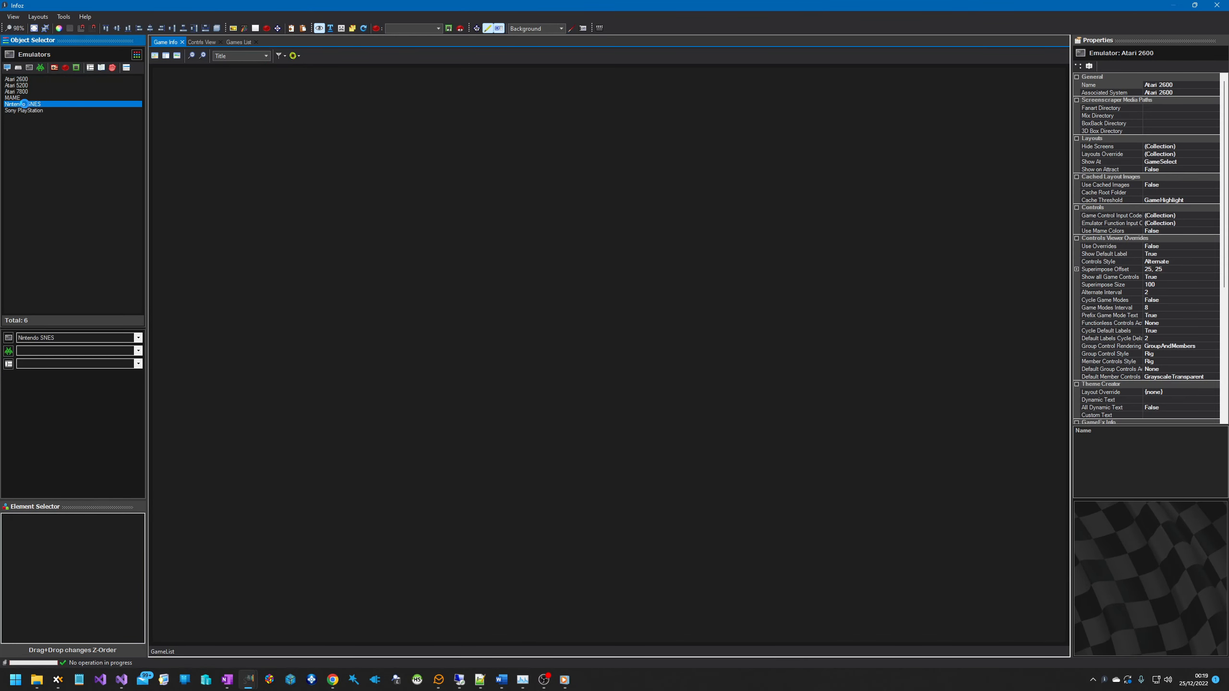
pyautogui.click(41, 68)
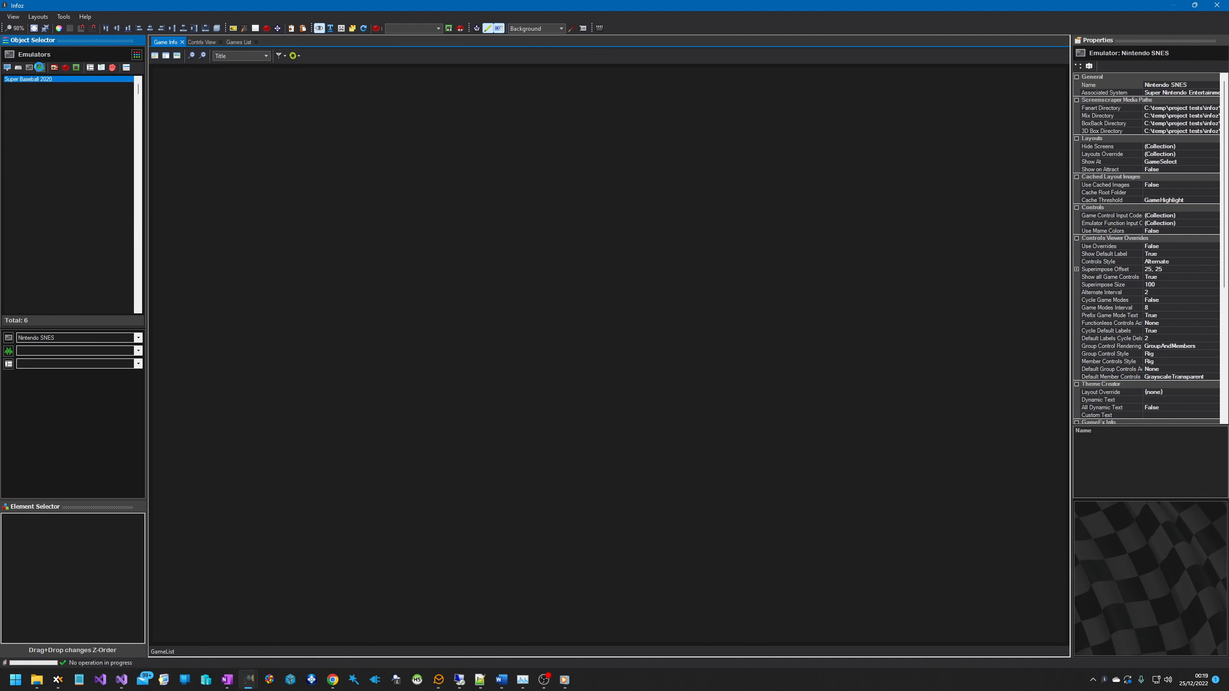
# - View the Game Info layout while selecting Acme Animation Factory, Actraiser 2 and The Adventures Of Batman And Robin
pyautogui.click(32, 122)
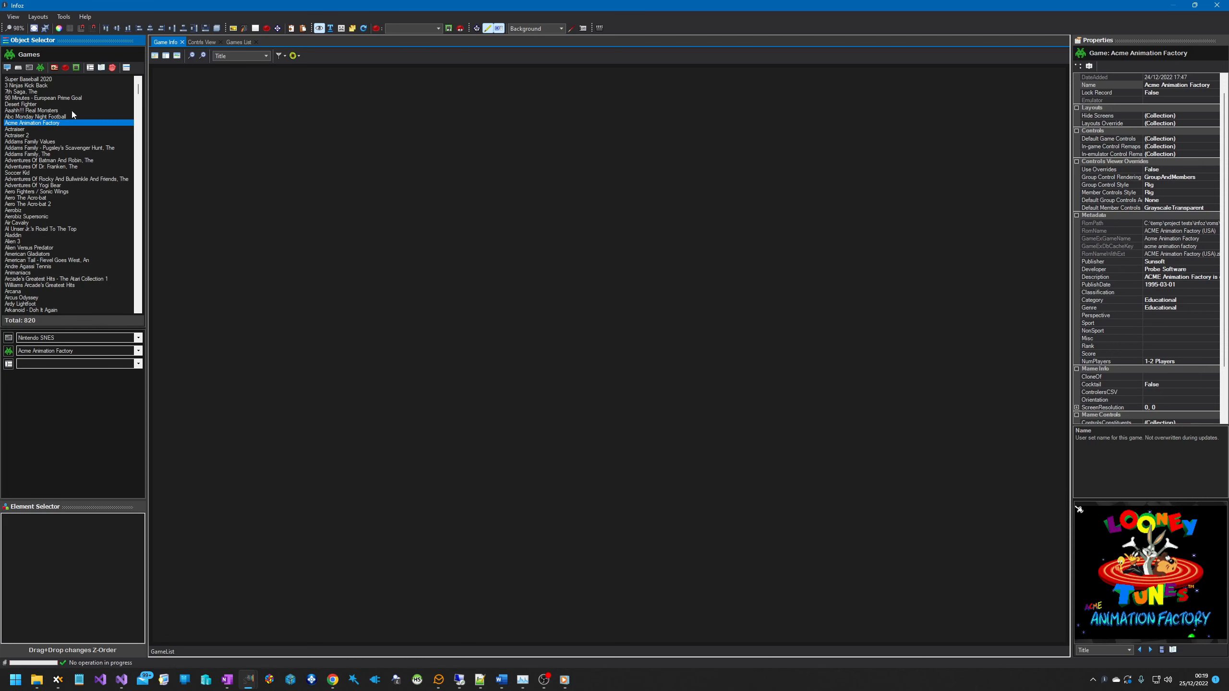
pyautogui.click(169, 57)
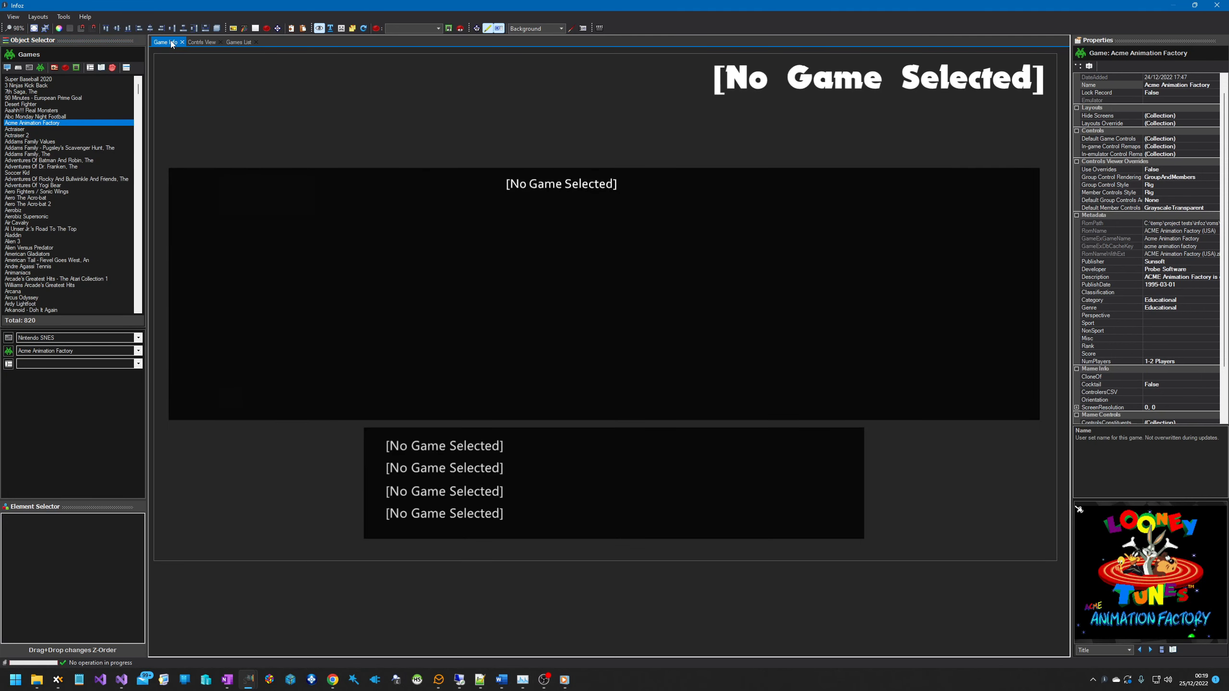
pyautogui.click(29, 136)
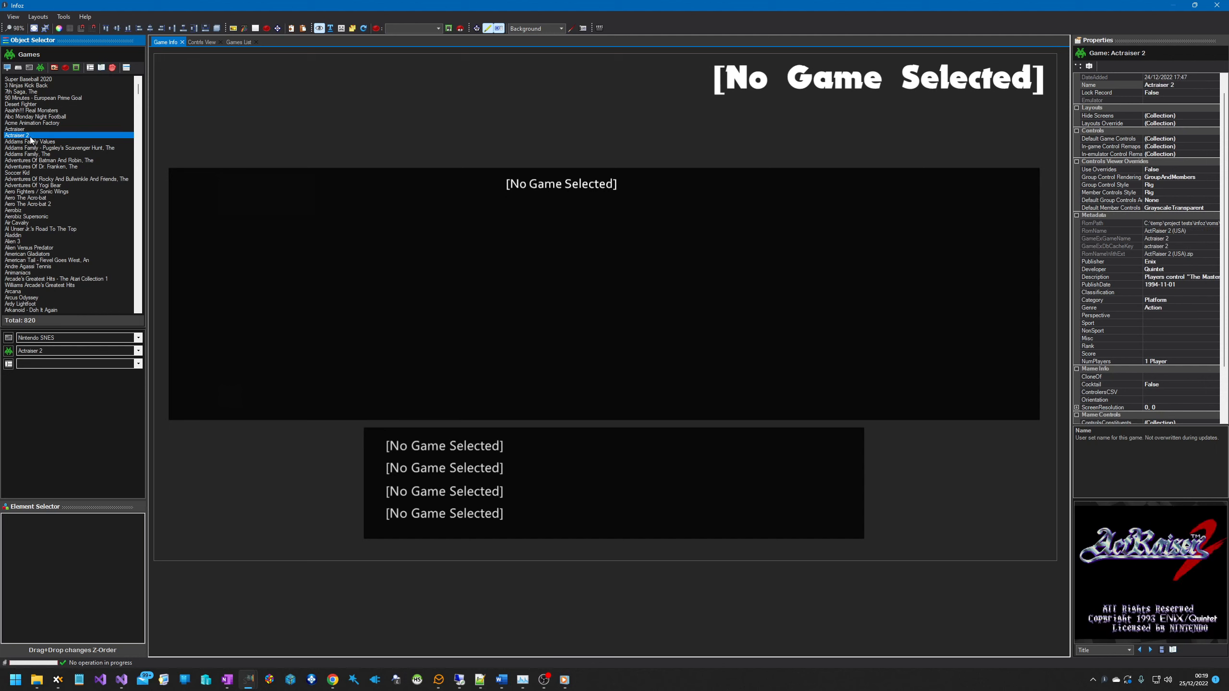
pyautogui.click(30, 160)
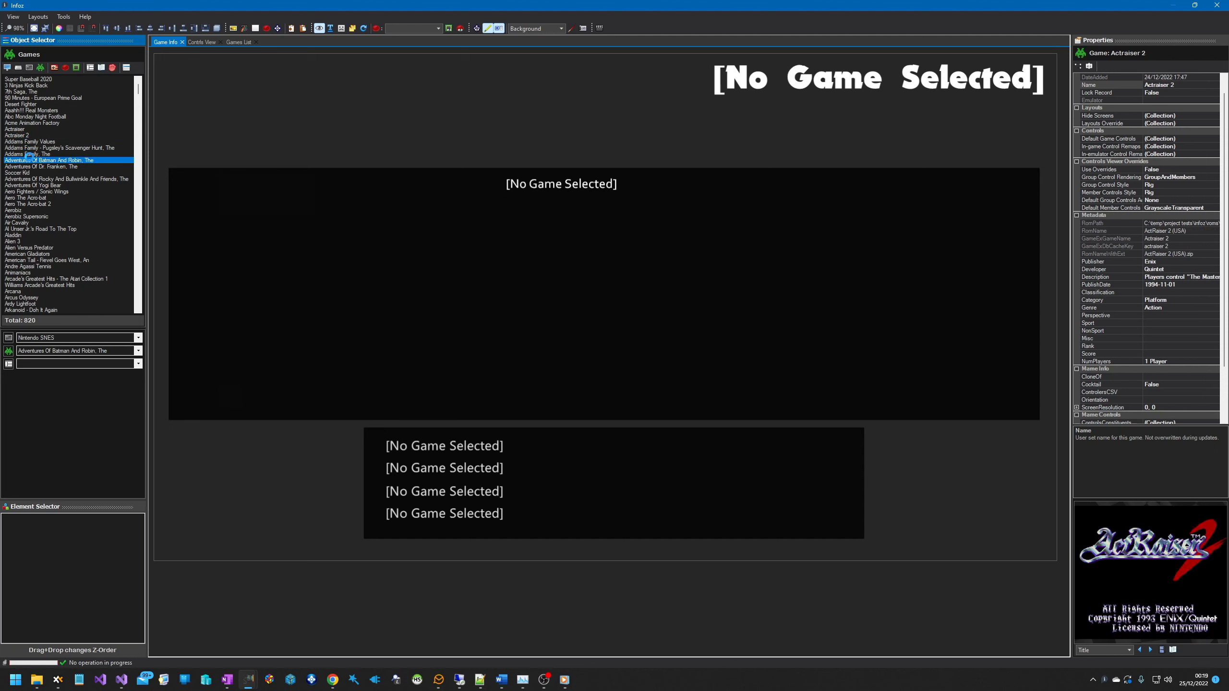
pyautogui.click(338, 590)
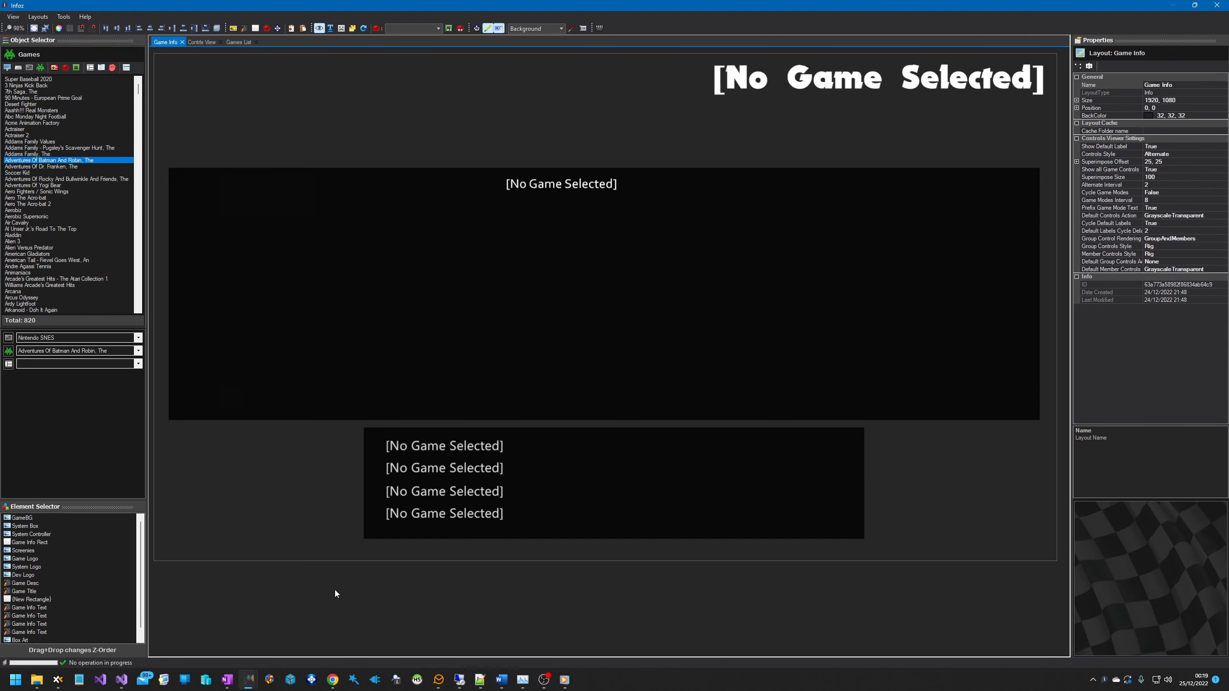
# - Preview Soccer Kid, Super Baseball 2020, 90 Minutes - European Prime Goal and Alien 3 in the Game Info layout, turning on outlined text before Alien 3
pyautogui.click(32, 173)
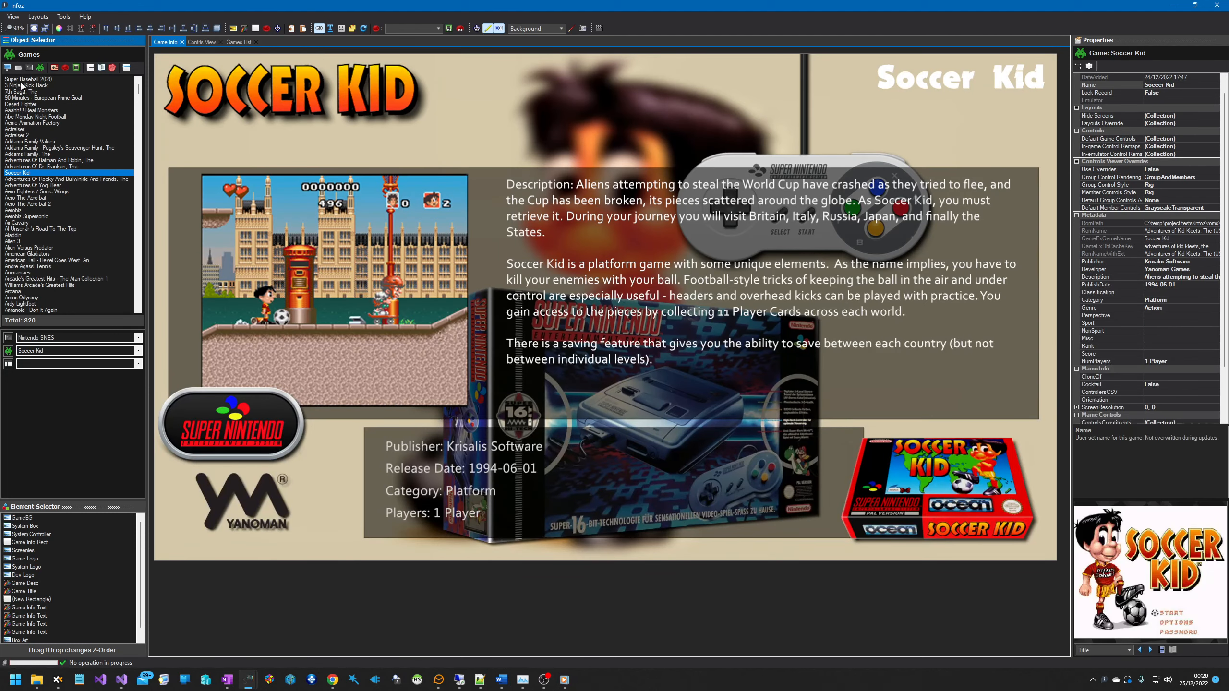
pyautogui.click(28, 79)
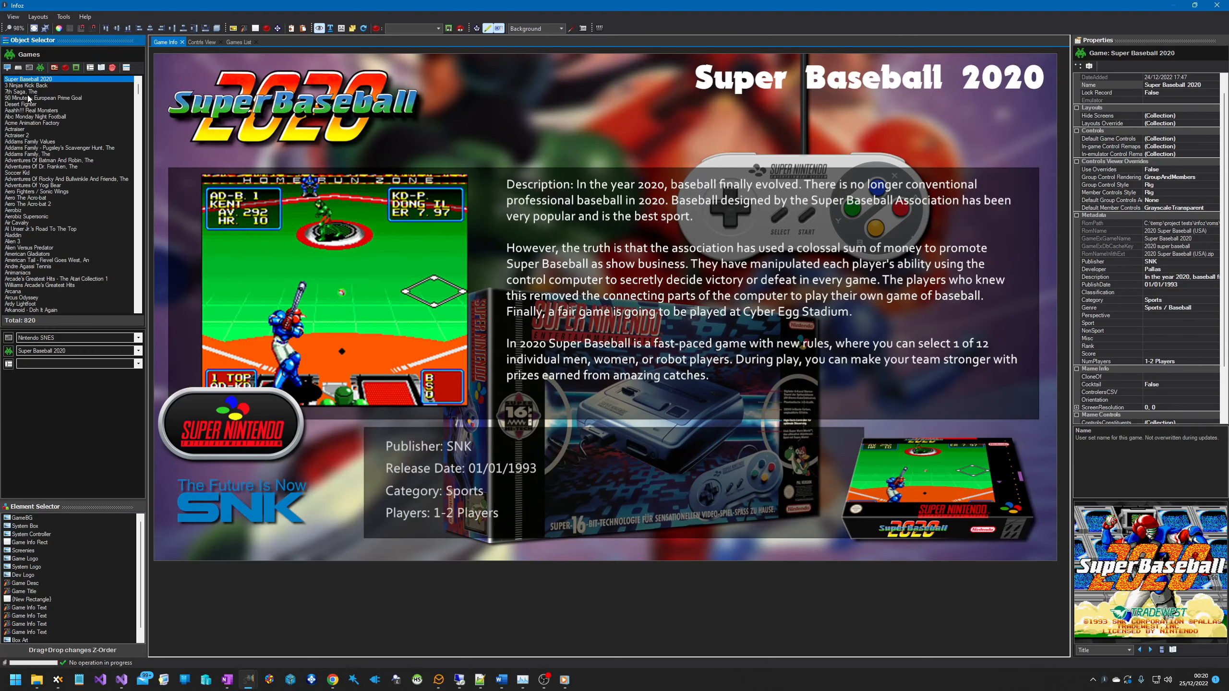
pyautogui.click(28, 97)
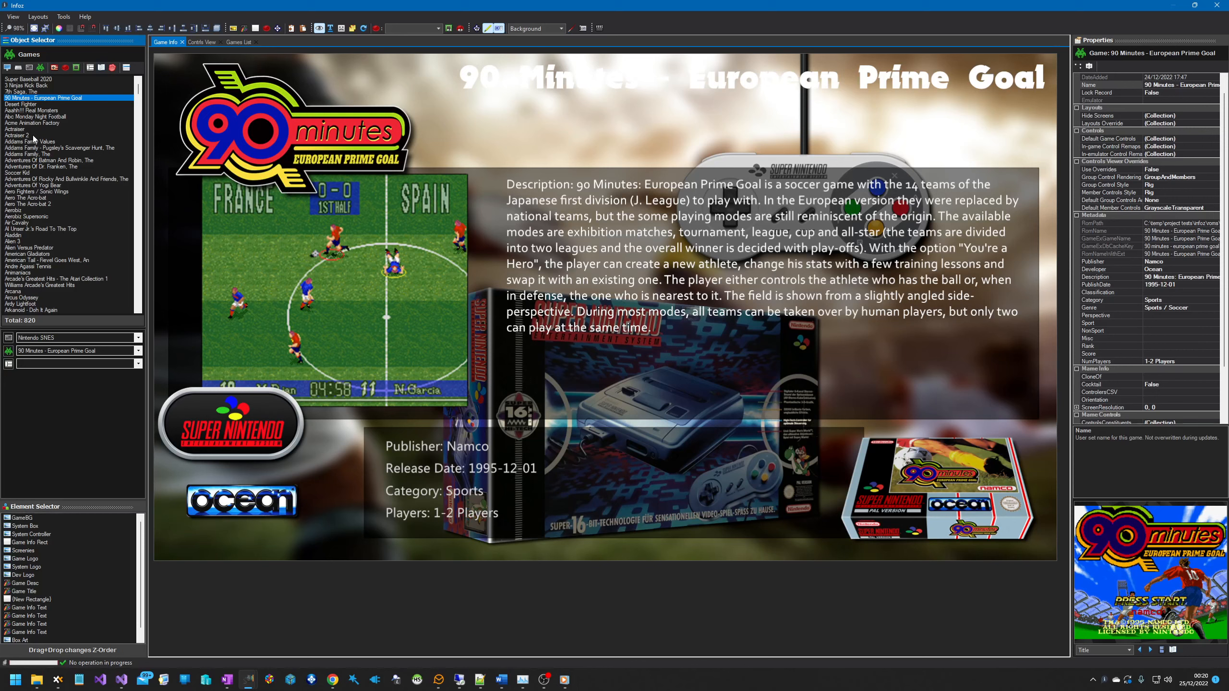
pyautogui.click(330, 28)
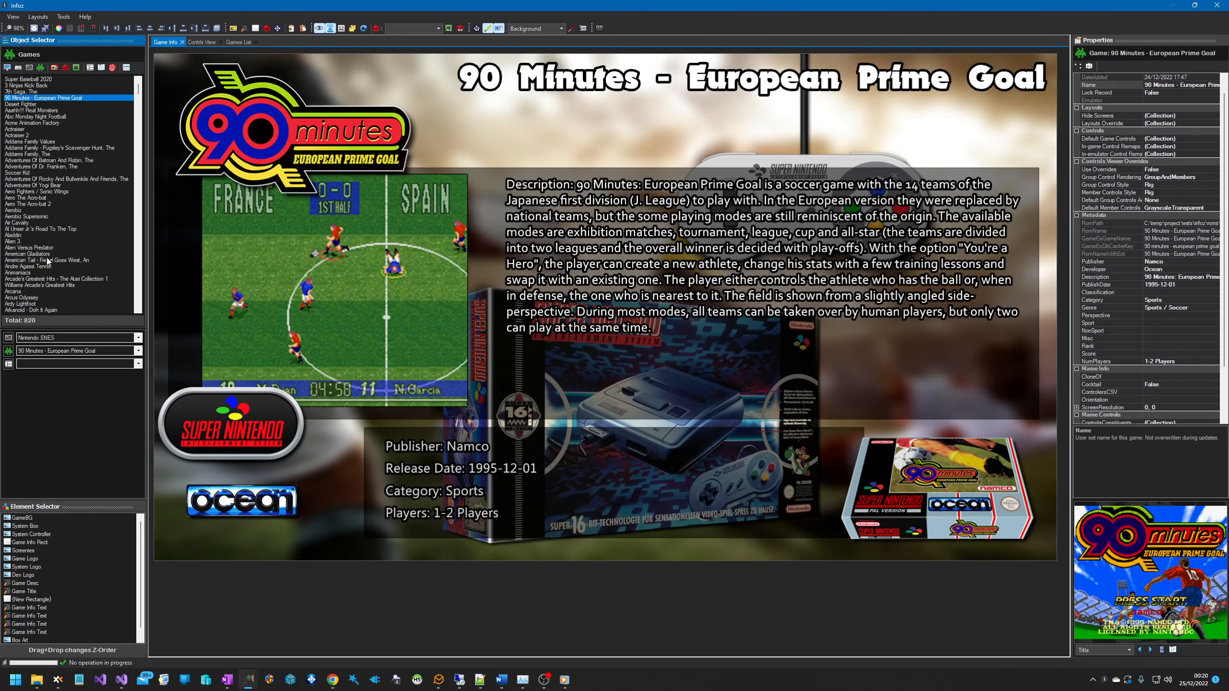
pyautogui.click(40, 241)
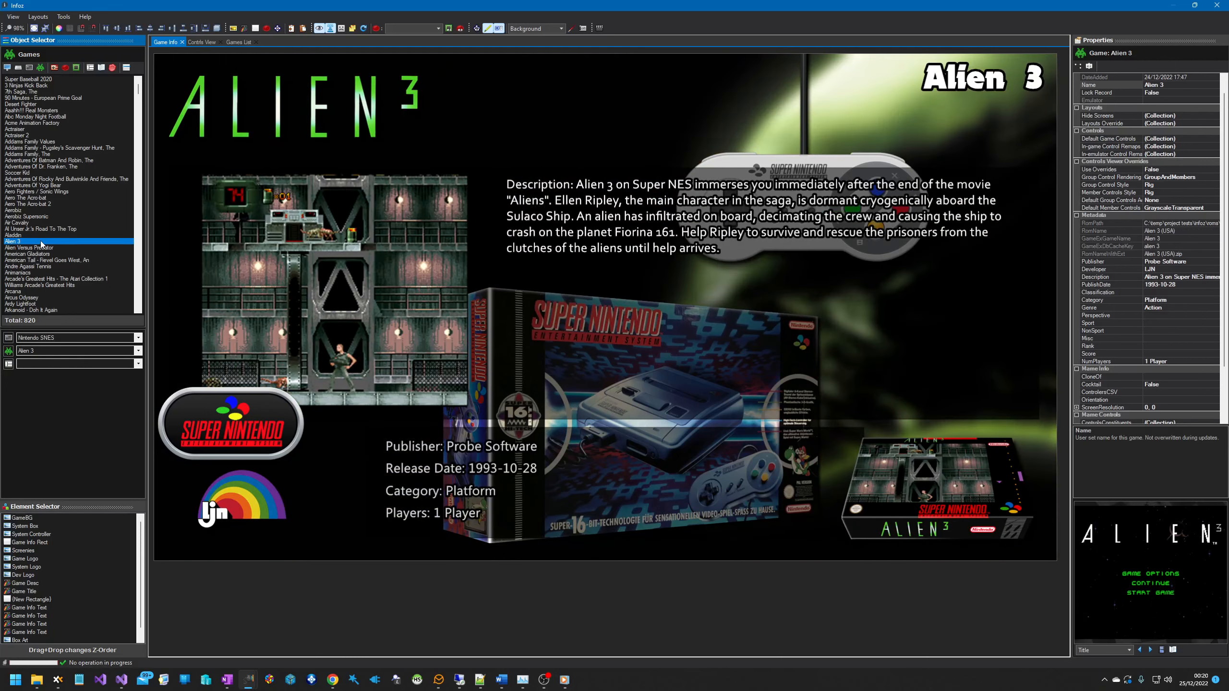
# - Preview Axelay in the Game Info layout, and close the console window and the full preview
pyautogui.scroll(-5, 40, 241)
pyautogui.click(40, 241)
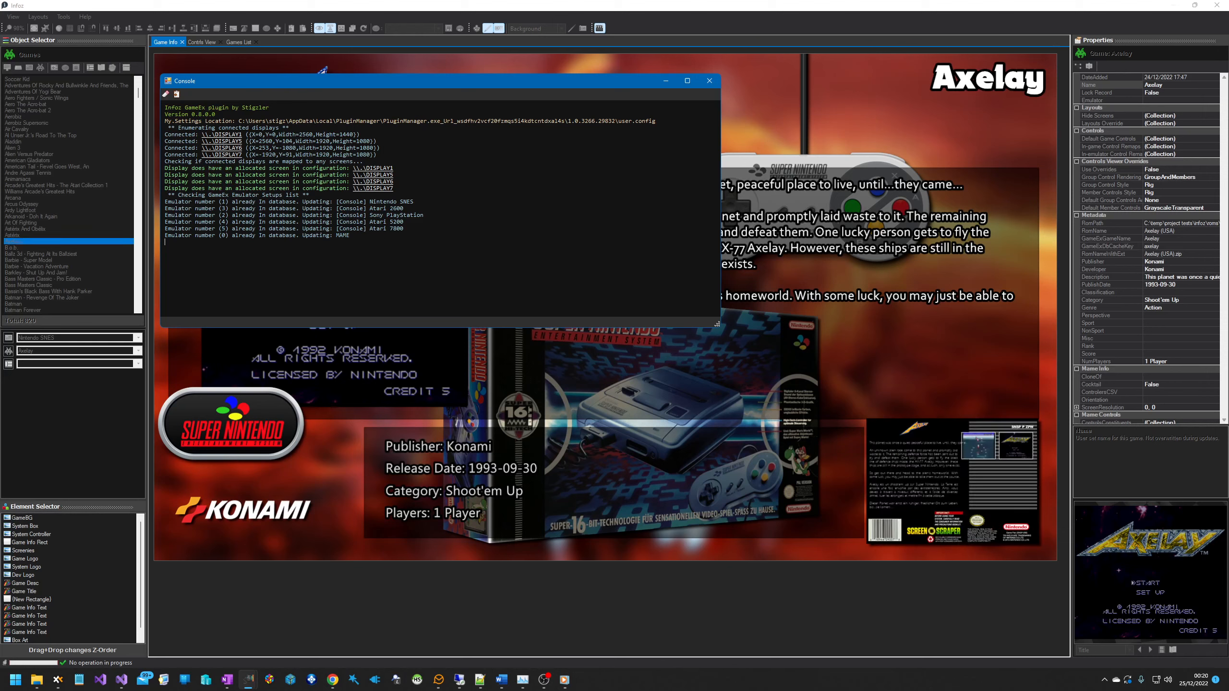
pyautogui.click(709, 81)
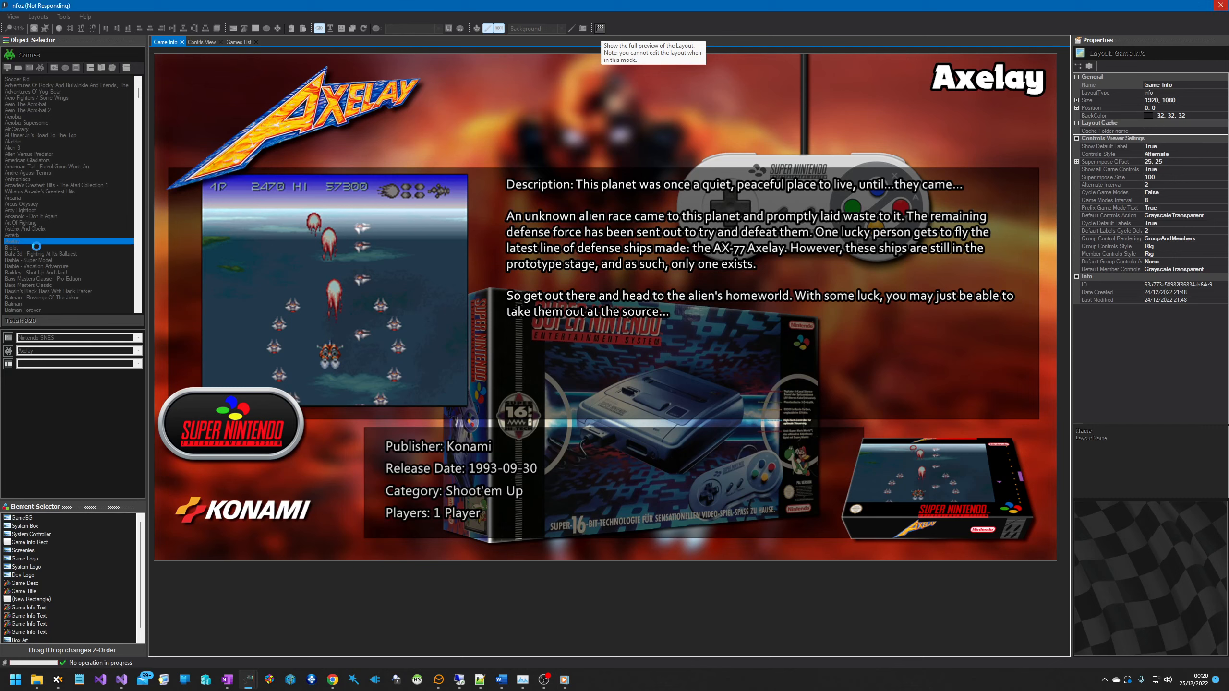
pyautogui.press('Escape')
# - Show the full preview of the Game Info layout for Battle Blaze, and preview Brett Hull Hockey 95 in the layout
pyautogui.click(20, 247)
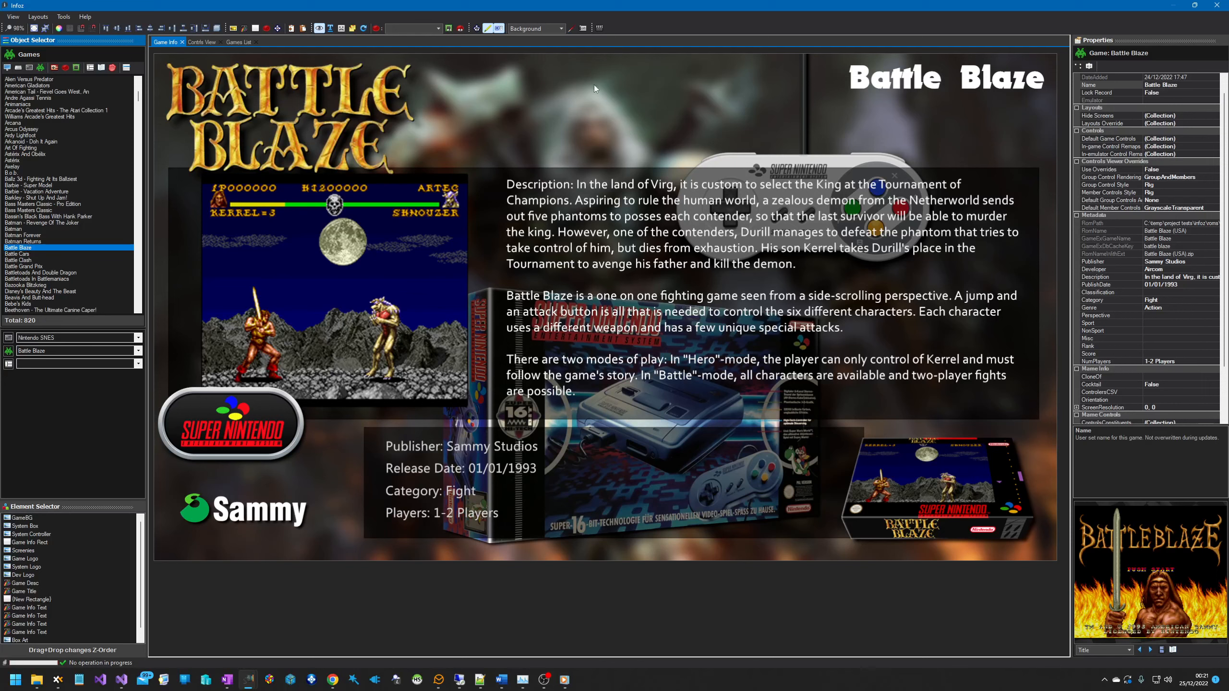
pyautogui.click(600, 28)
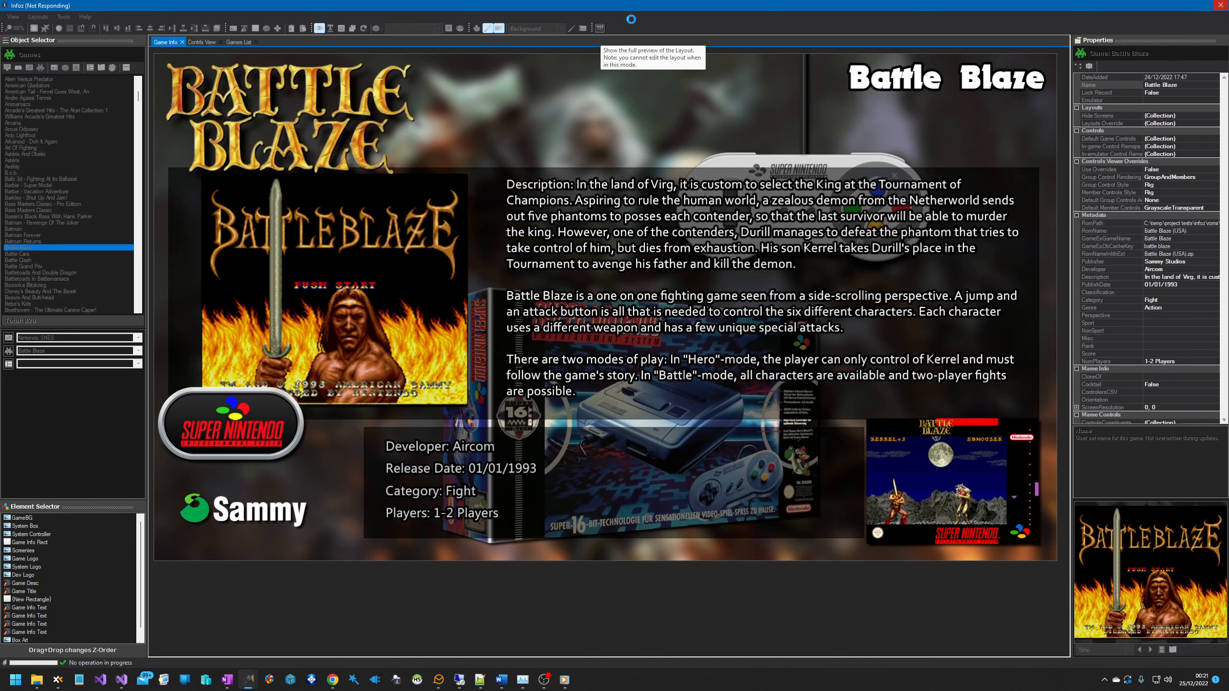
pyautogui.scroll(-11, 58, 281)
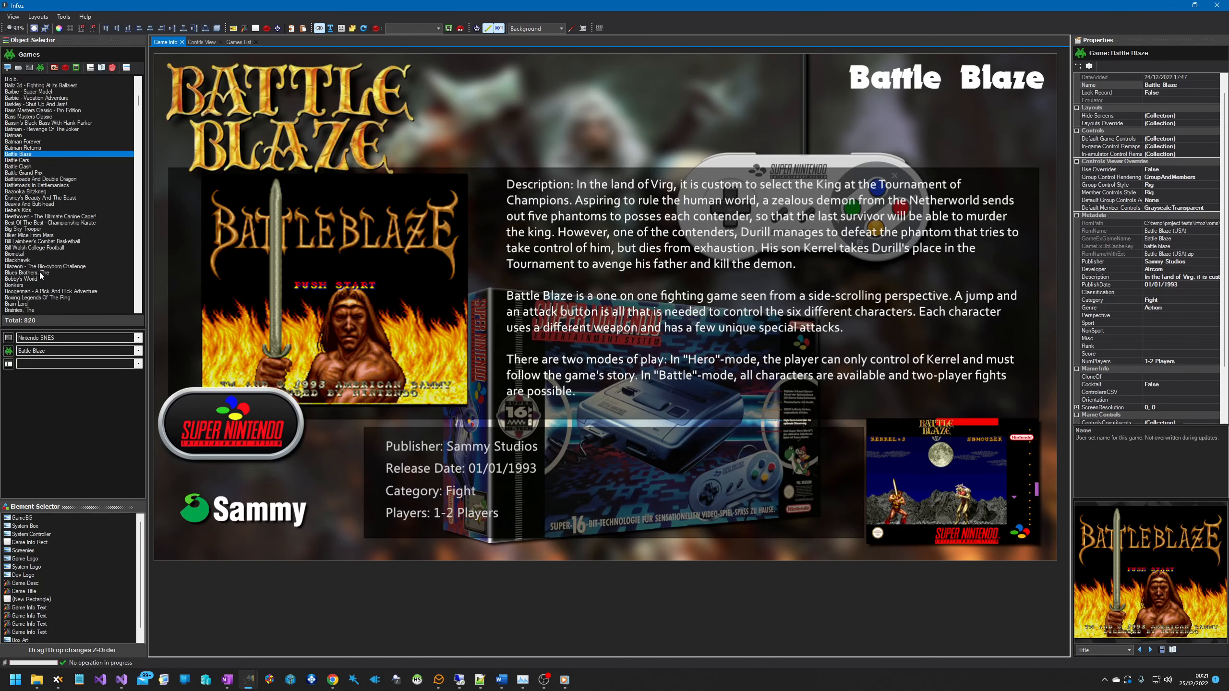
pyautogui.click(29, 248)
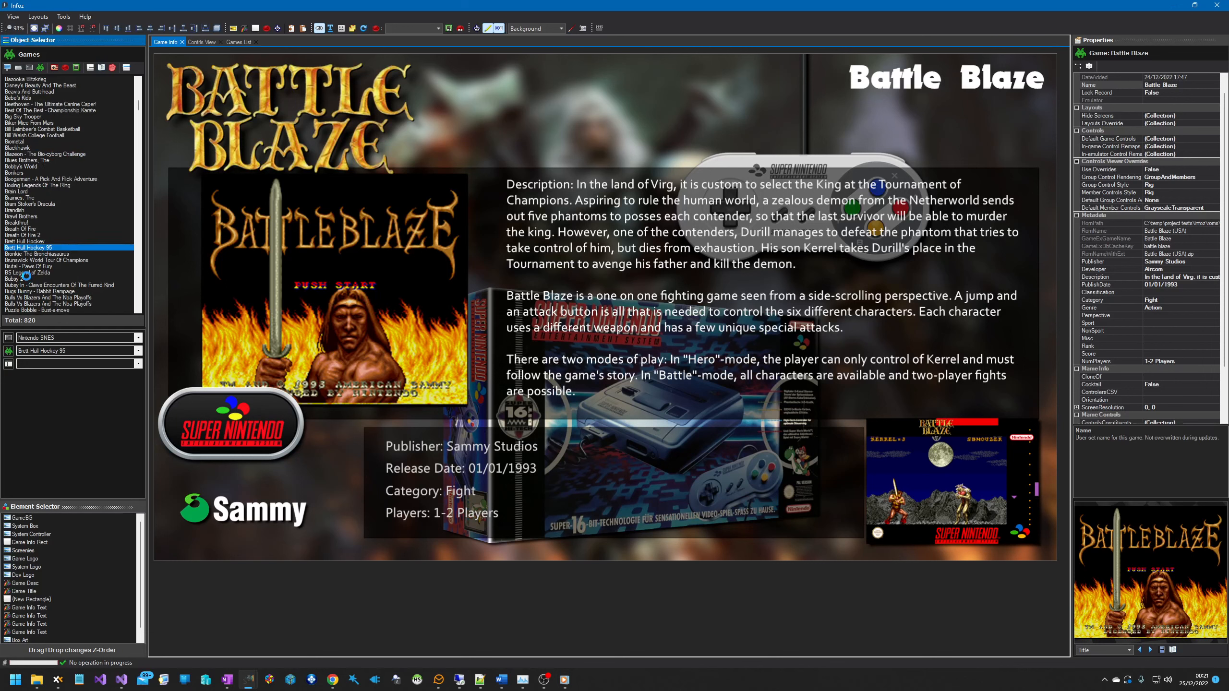
pyautogui.scroll(-5, 26, 279)
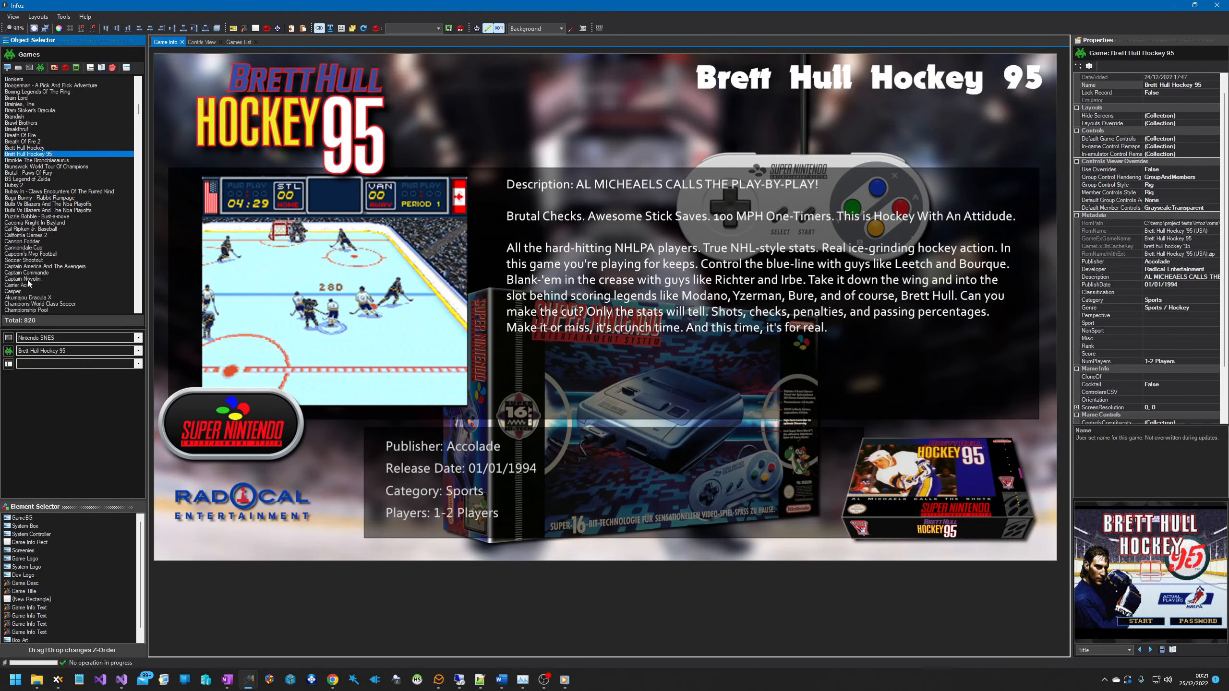